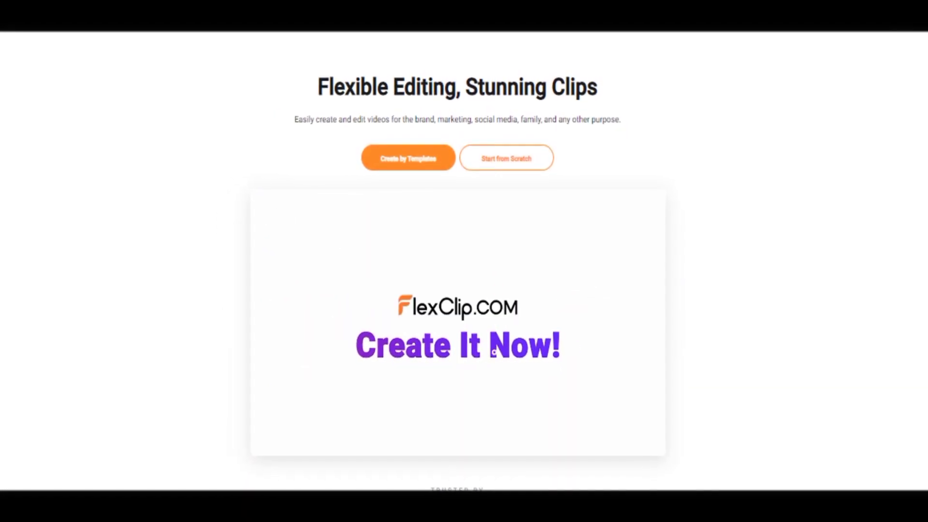
# Look through the FlexClip homepage, including its how-it-works section and client reviews
pyautogui.scroll(-15, 464, 261)
pyautogui.scroll(-20, 464, 261)
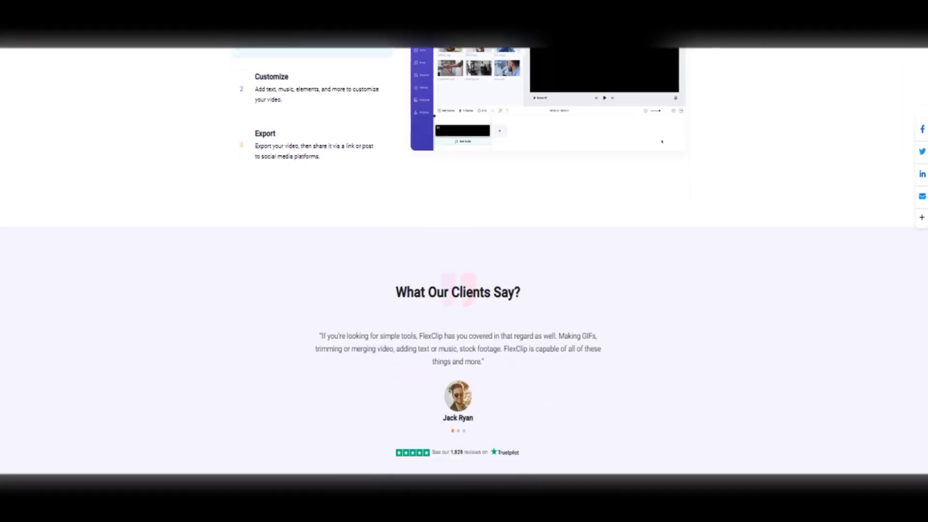
pyautogui.moveTo(927, 385); pyautogui.dragTo(920, 77)
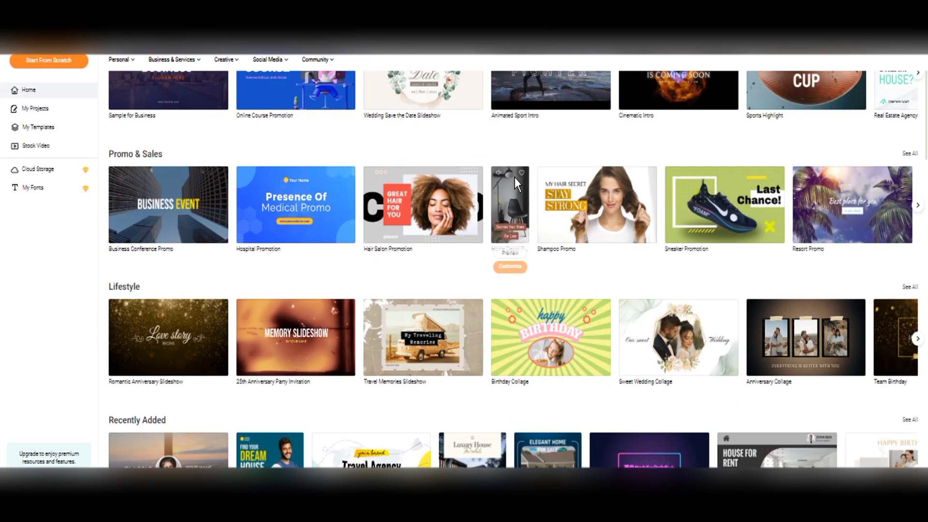
# Browse the video template categories, such as Promo & Sales, Lifestyle, Social Media, Ads, Corporate and Real Estate
pyautogui.scroll(4, 514, 177)
pyautogui.scroll(-10, 515, 183)
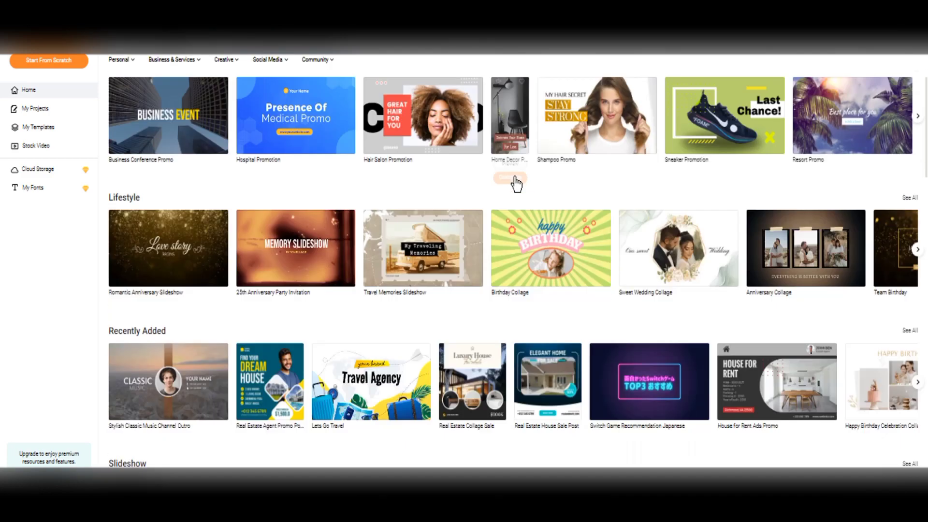
pyautogui.scroll(-6, 516, 183)
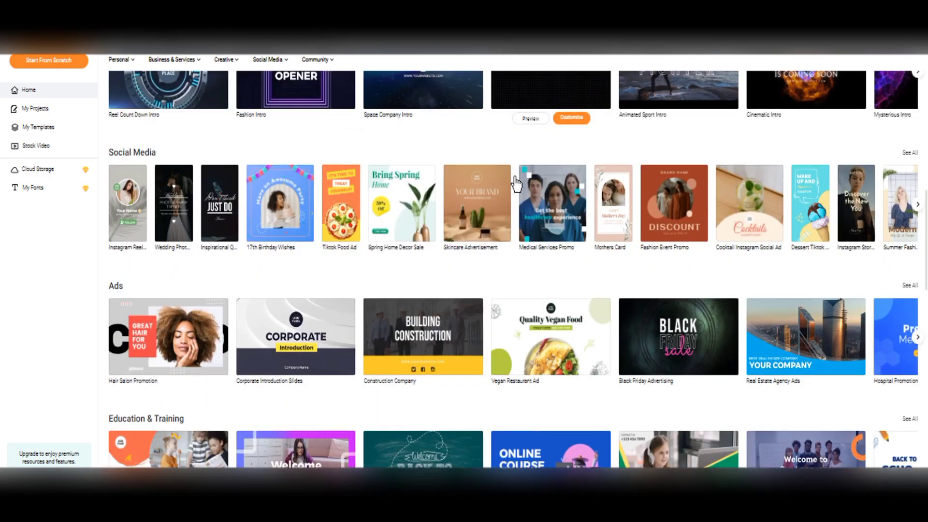
pyautogui.scroll(-3, 516, 183)
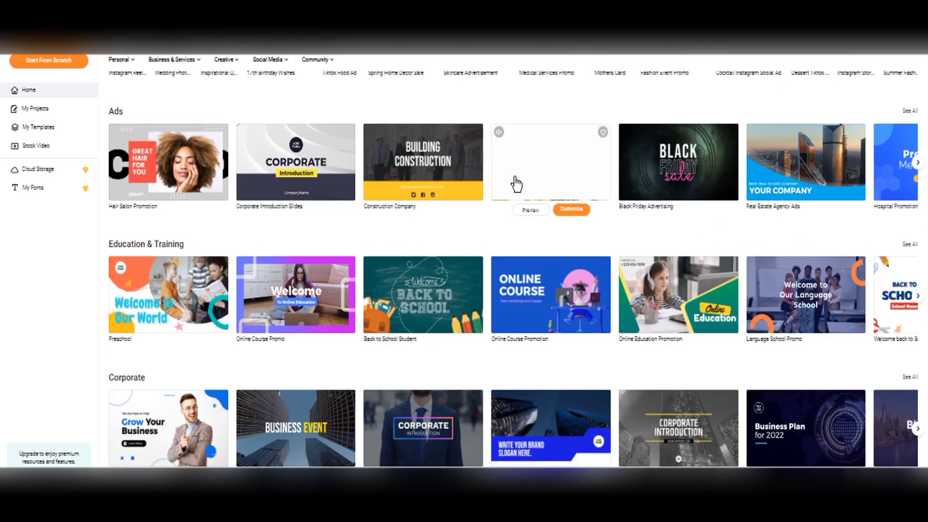
pyautogui.scroll(-2, 516, 183)
pyautogui.scroll(-8, 515, 183)
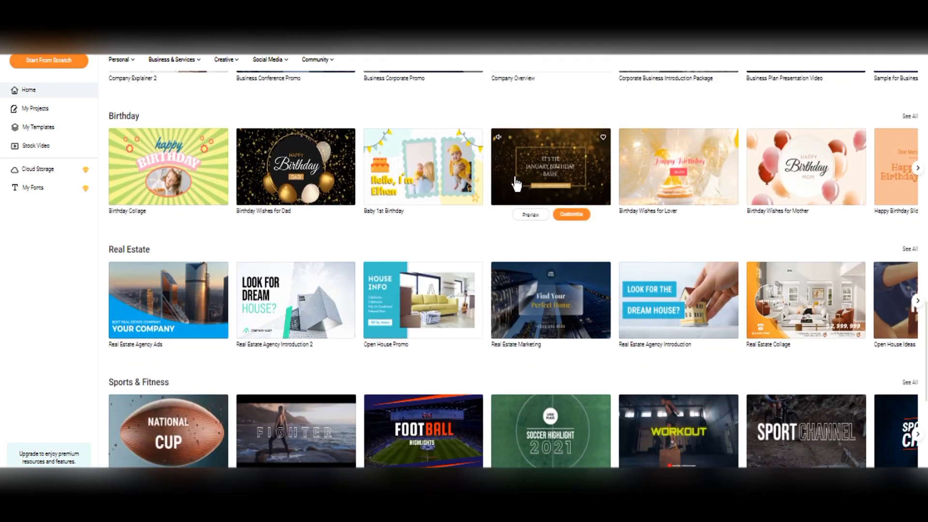
pyautogui.scroll(-8, 516, 184)
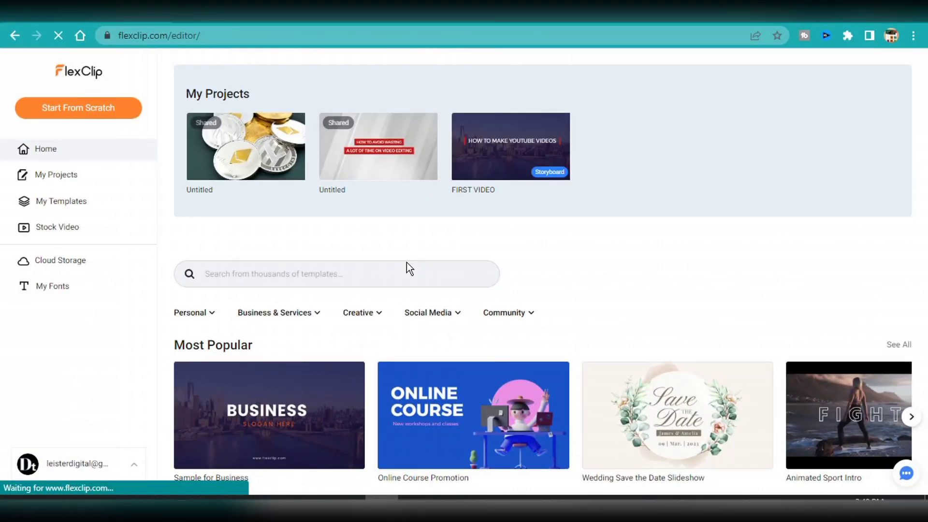
pyautogui.scroll(-9, 407, 263)
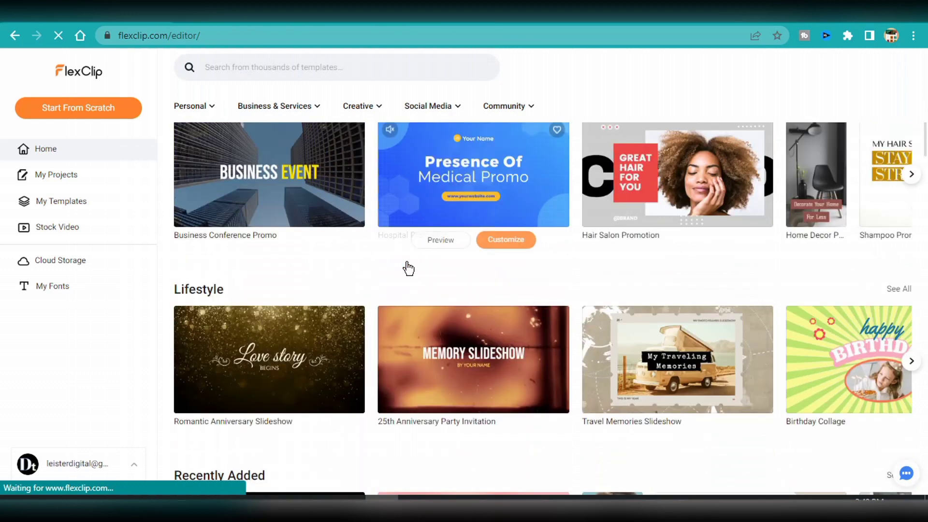
pyautogui.scroll(-6, 408, 268)
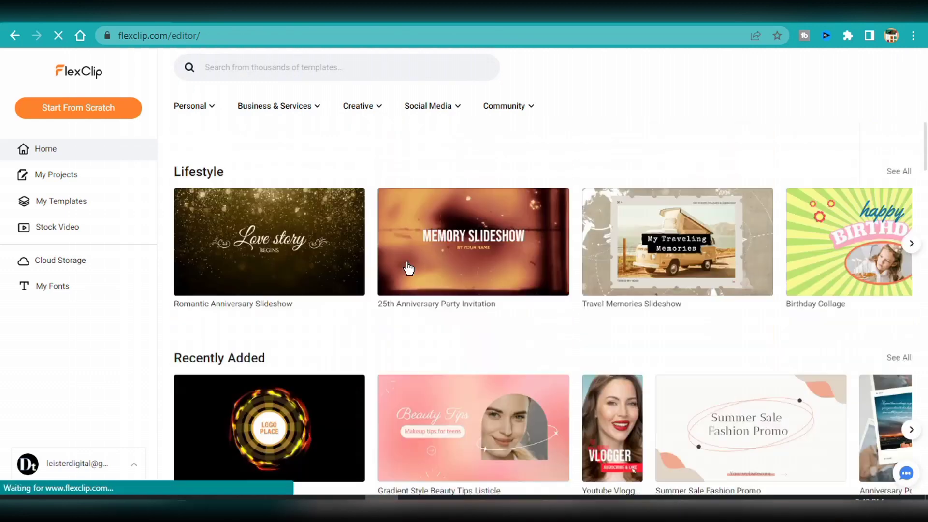
pyautogui.scroll(15, 409, 268)
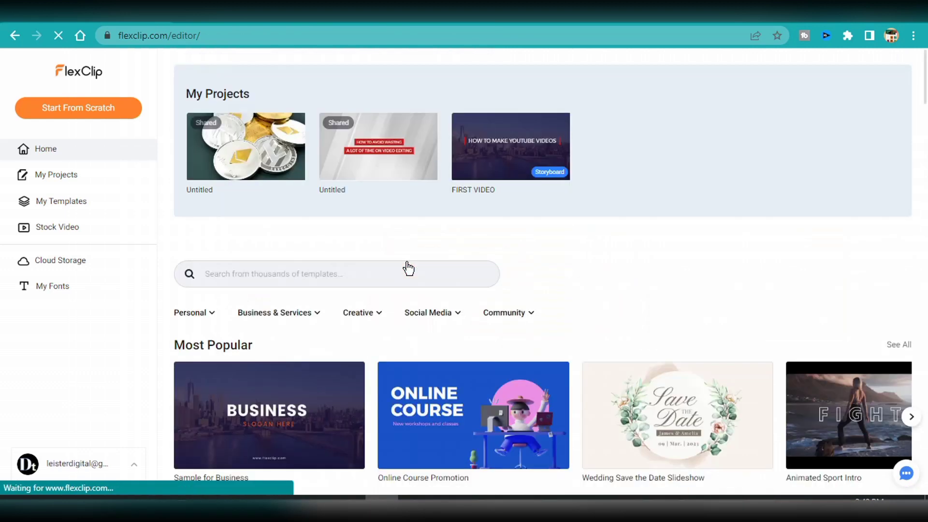
# Start a new project from scratch in Storyboard Mode with the 16:9 ratio
pyautogui.click(115, 116)
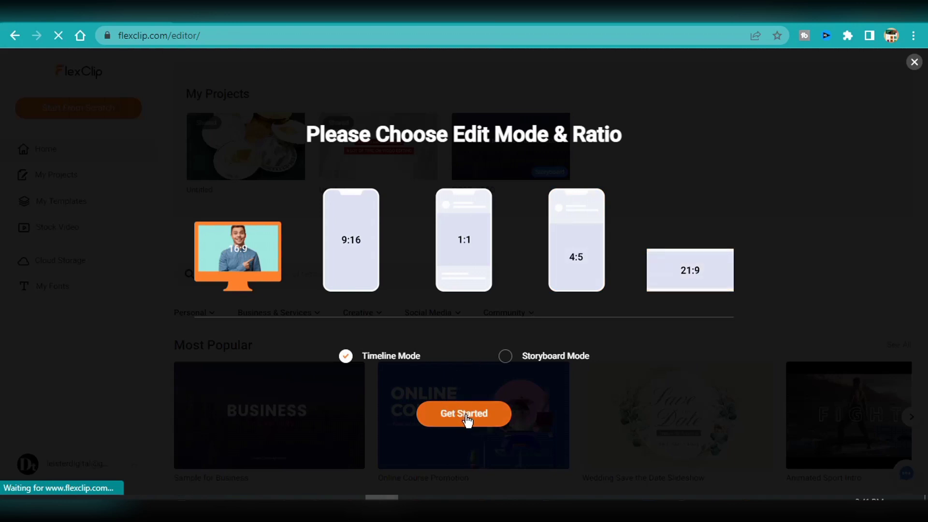
pyautogui.click(505, 357)
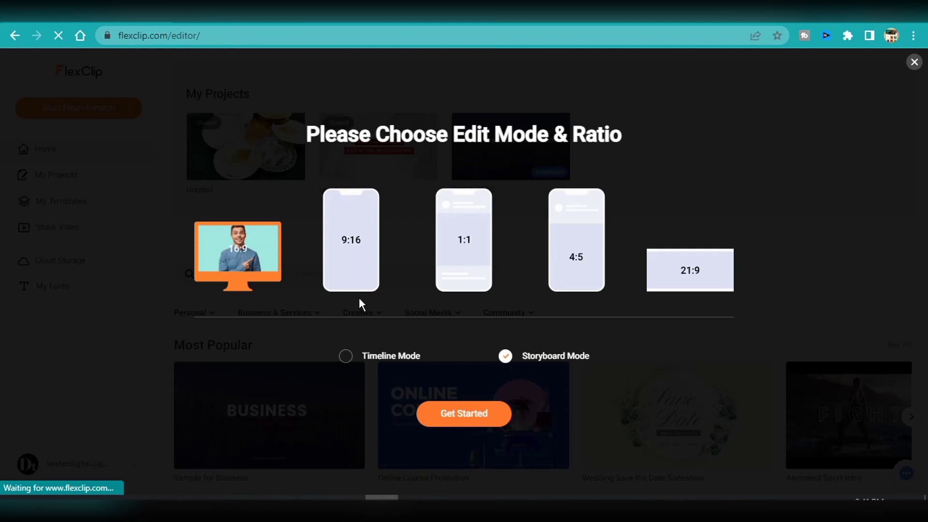
pyautogui.click(481, 417)
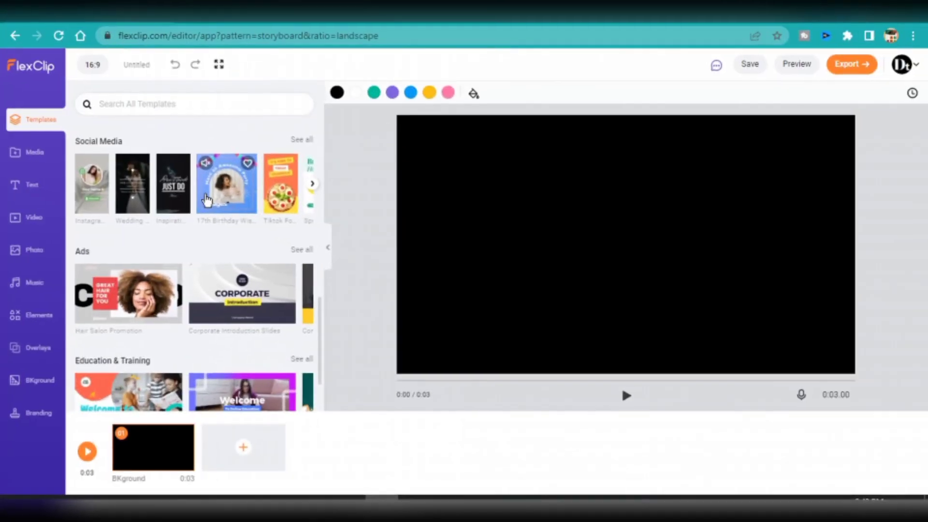
# Search the editor's templates for the popular topic "technology"
pyautogui.scroll(6, 206, 199)
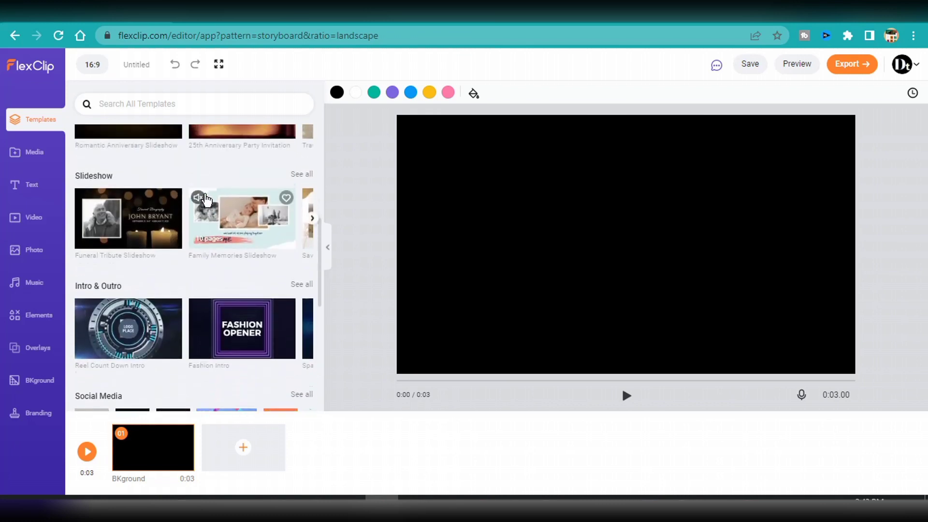
pyautogui.scroll(5, 206, 199)
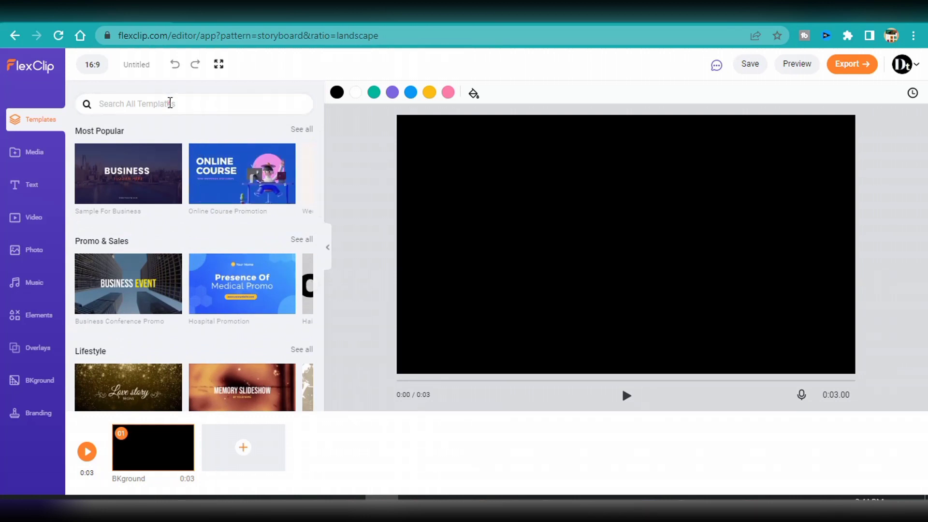
pyautogui.click(171, 104)
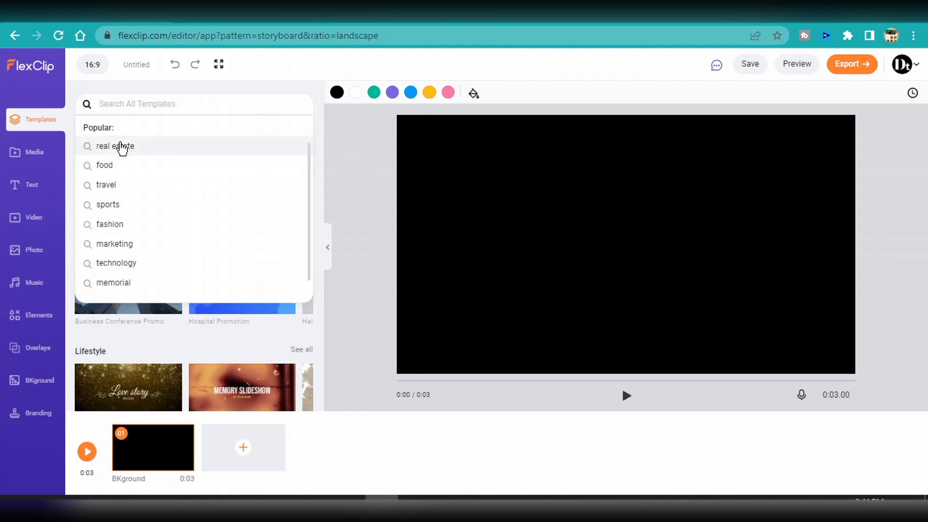
pyautogui.click(116, 262)
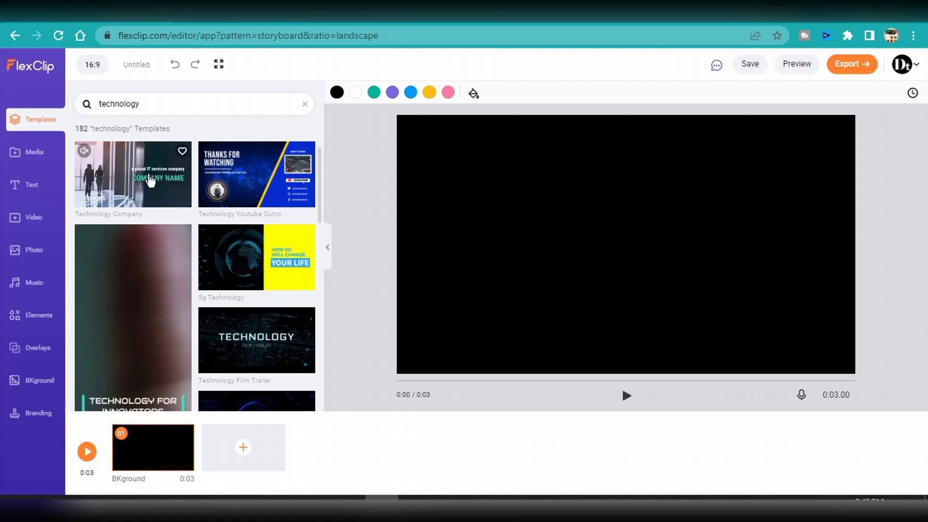
# Apply all 5 pages of the Technology Company template, replacing all existing storyboards and the background music
pyautogui.click(151, 180)
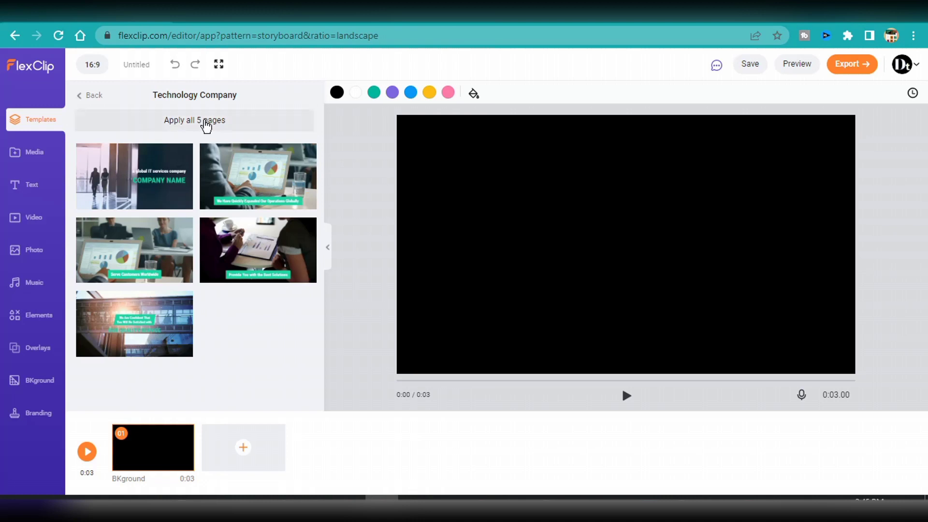
pyautogui.click(207, 125)
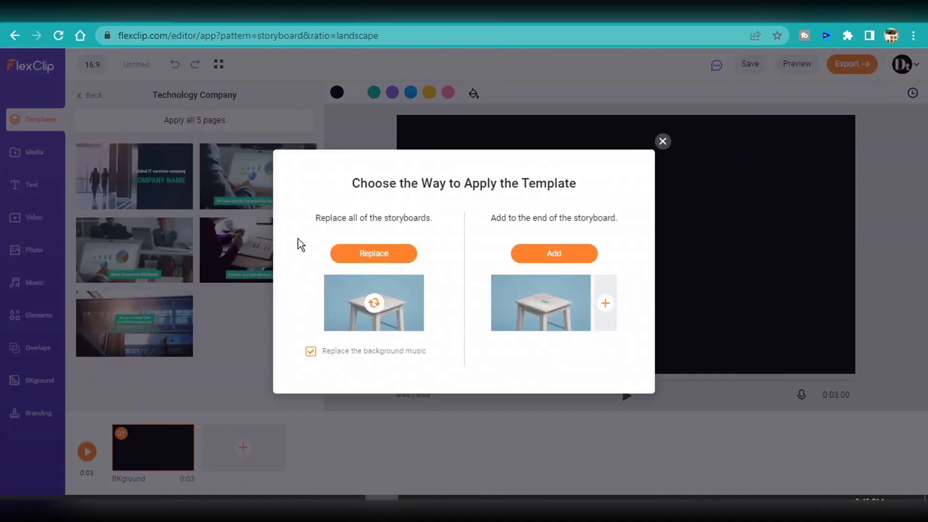
pyautogui.click(392, 254)
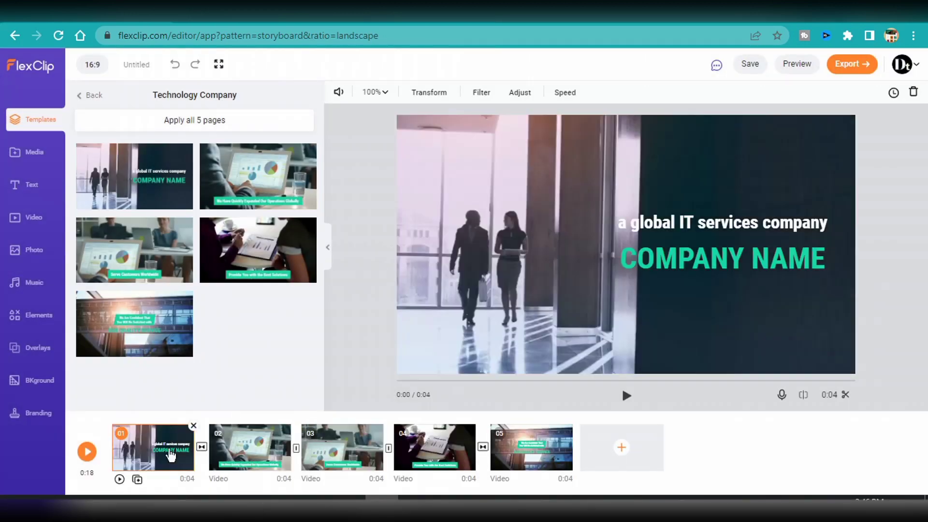
# Review the five storyboard scenes and the company name text in the first scene
pyautogui.click(711, 267)
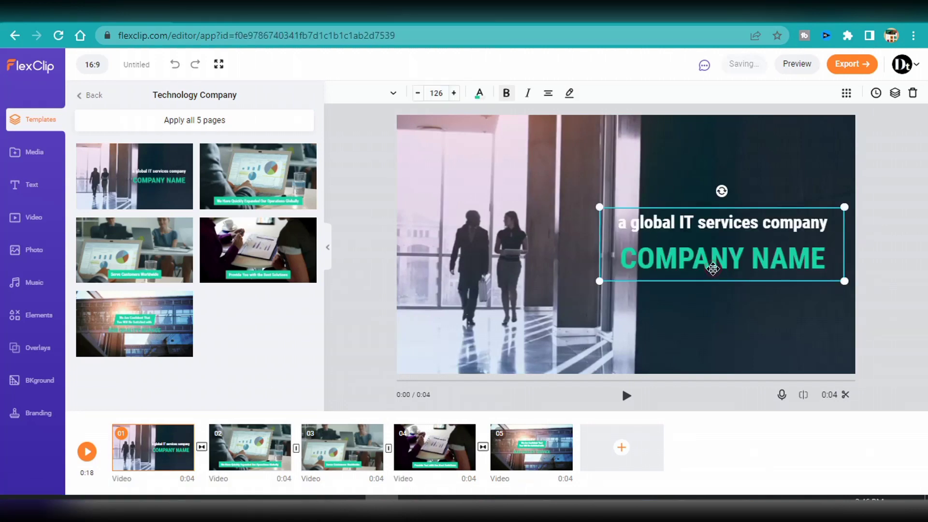
pyautogui.click(254, 461)
pyautogui.click(376, 461)
pyautogui.click(436, 461)
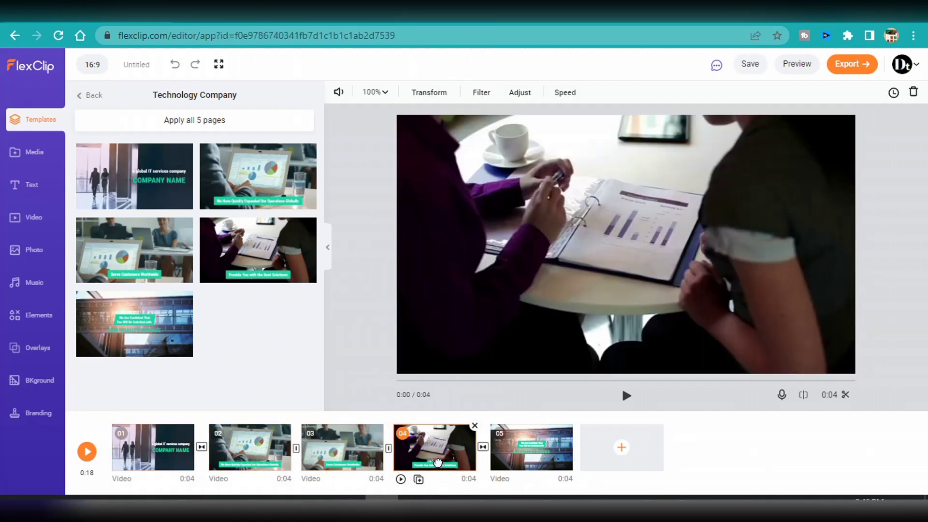
pyautogui.click(529, 457)
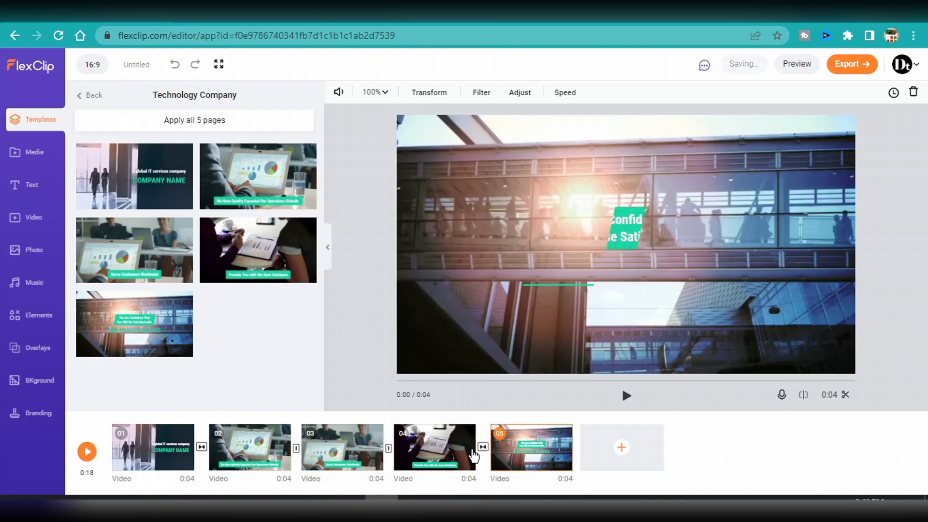
pyautogui.click(223, 454)
pyautogui.click(145, 450)
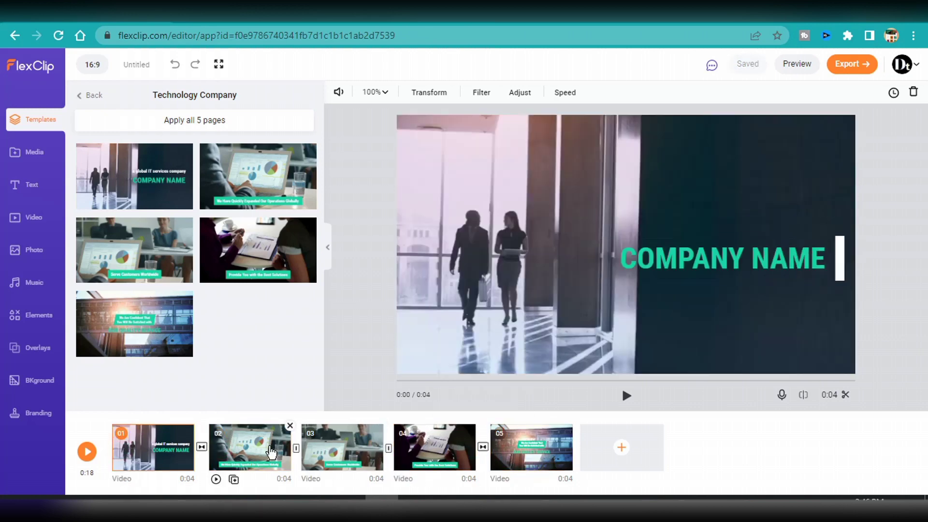
pyautogui.click(338, 449)
pyautogui.click(441, 438)
pyautogui.click(529, 446)
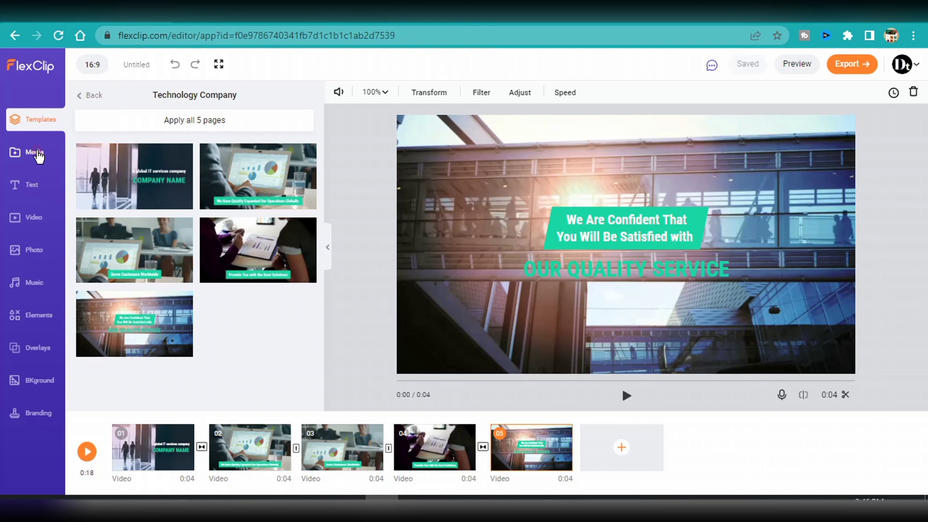
# Examine the options for adding media, including the screen recording option
pyautogui.click(38, 153)
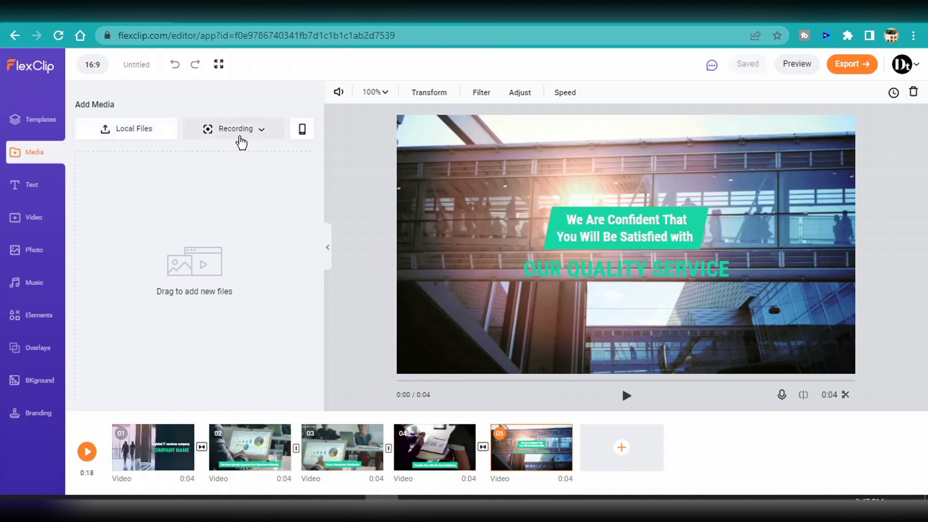
pyautogui.click(240, 140)
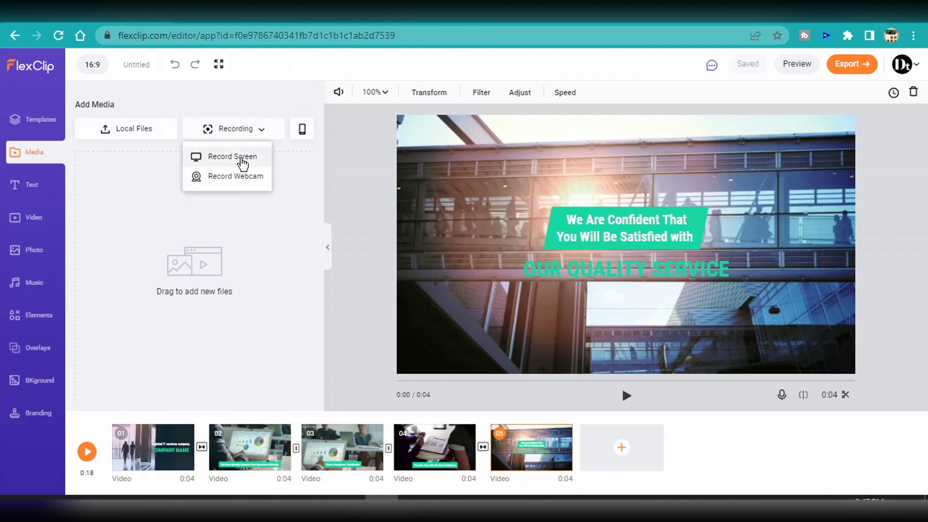
pyautogui.click(232, 157)
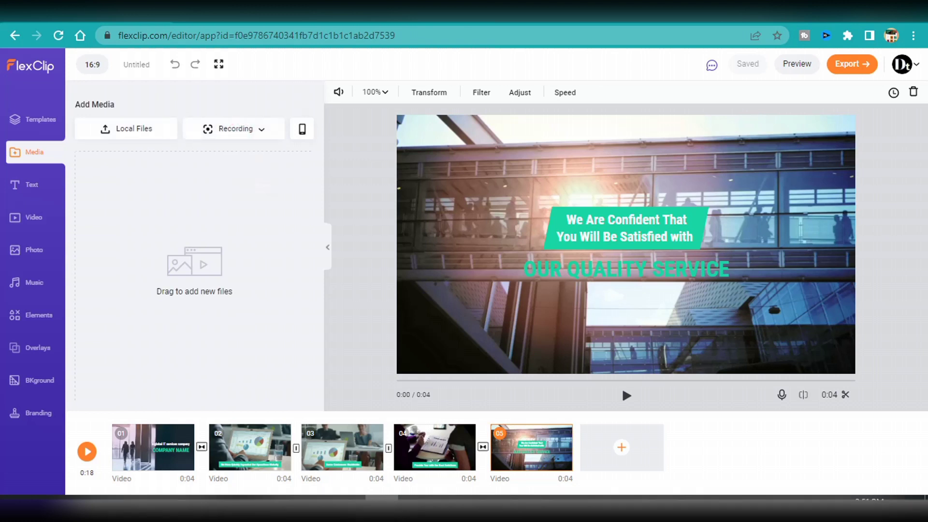
# Look through the text presets, from Basic Text to Lower Thirds, and the stock video categories
pyautogui.click(35, 185)
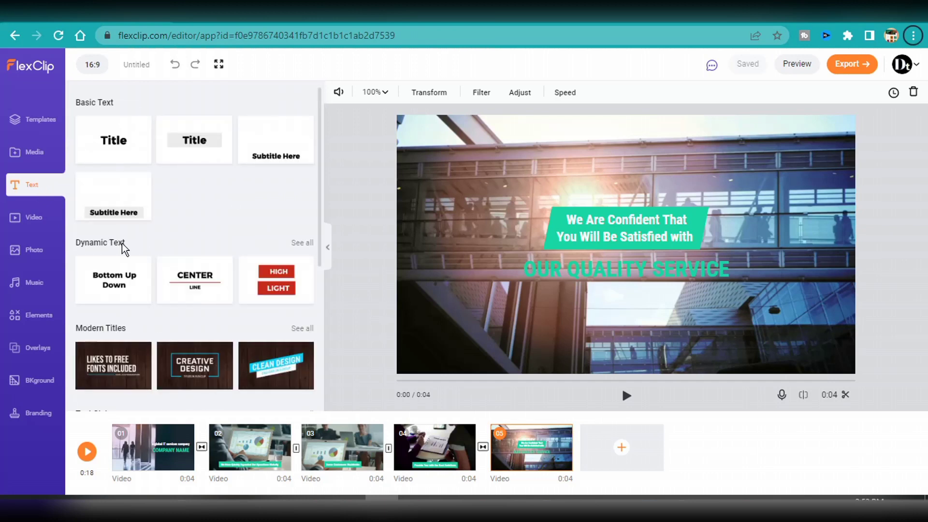
pyautogui.moveTo(320, 241); pyautogui.dragTo(315, 377)
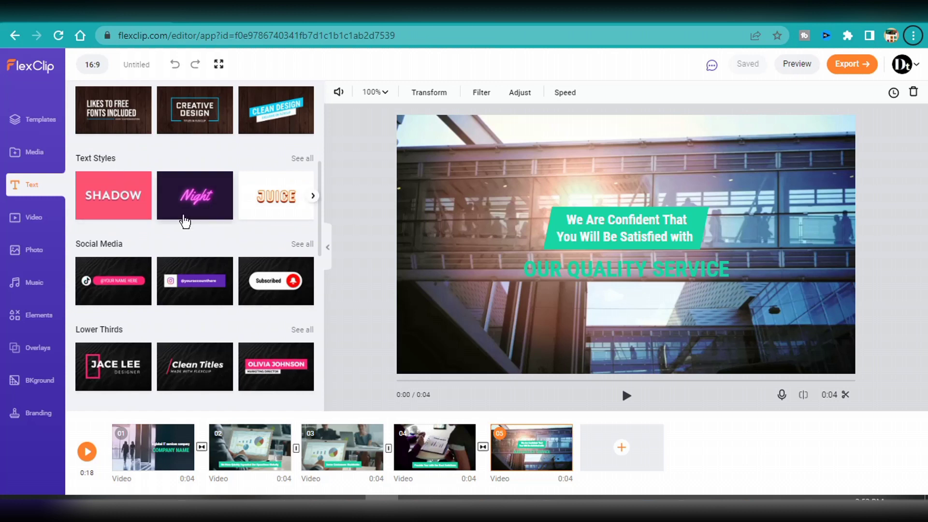
pyautogui.click(35, 217)
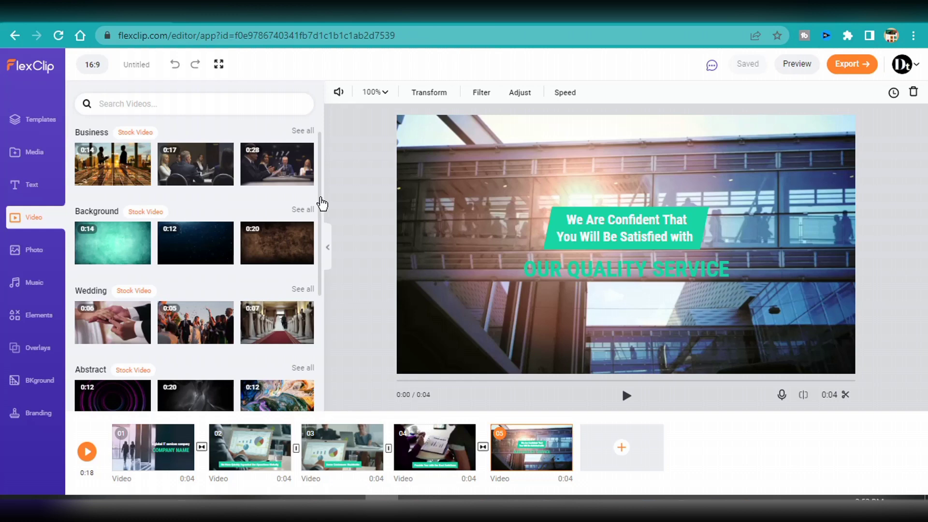
pyautogui.scroll(-4, 194, 203)
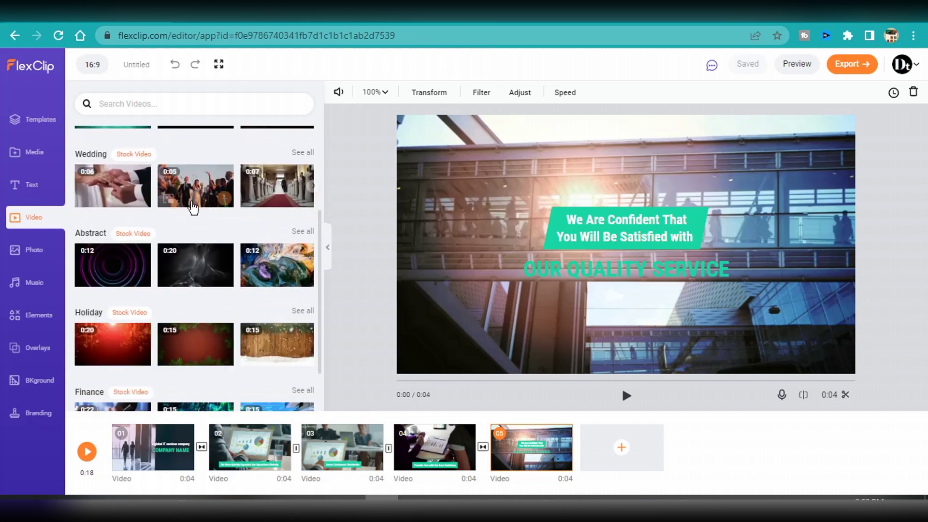
# Search the stock videos for "a video editor", reusing the earlier search term
pyautogui.click(161, 103)
pyautogui.write('A car on')
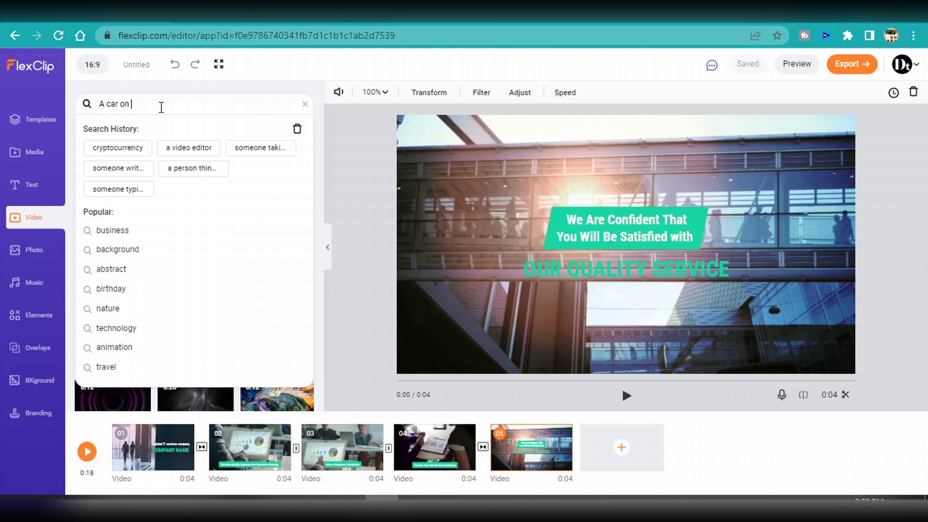
pyautogui.click(147, 105)
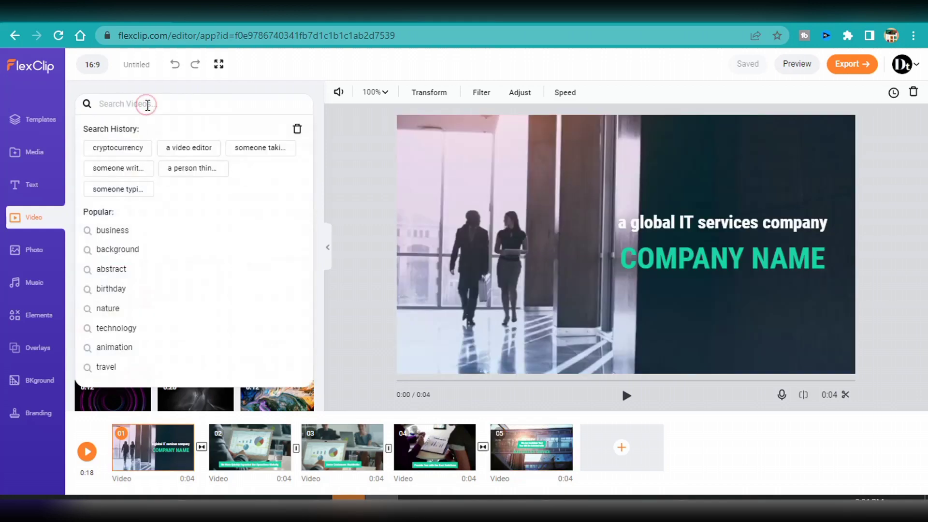
pyautogui.click(187, 149)
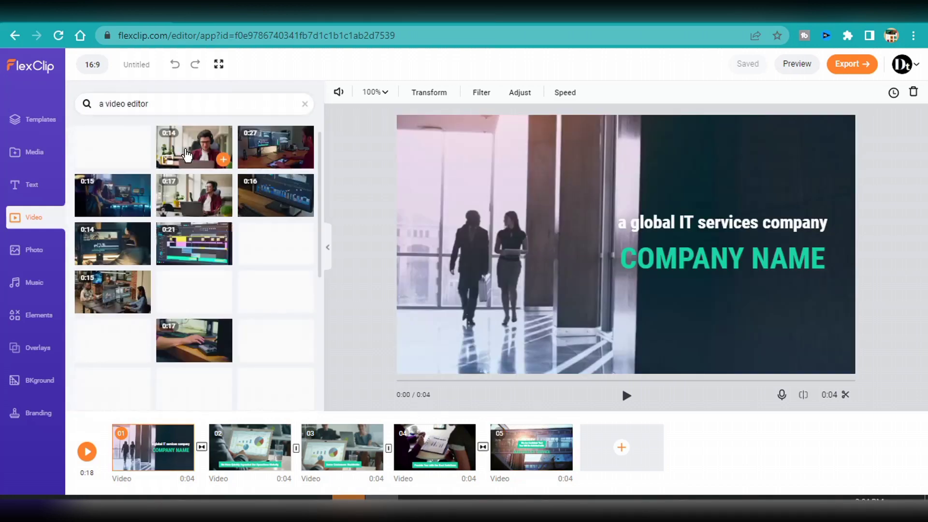
# Browse the stock photo categories and search the photos for "race car"
pyautogui.click(21, 261)
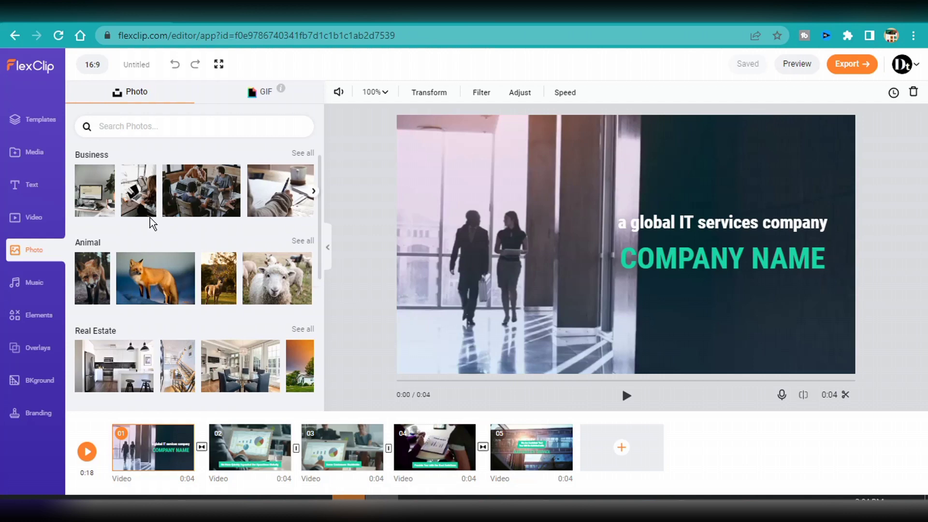
pyautogui.scroll(-2, 211, 298)
pyautogui.scroll(-8, 211, 298)
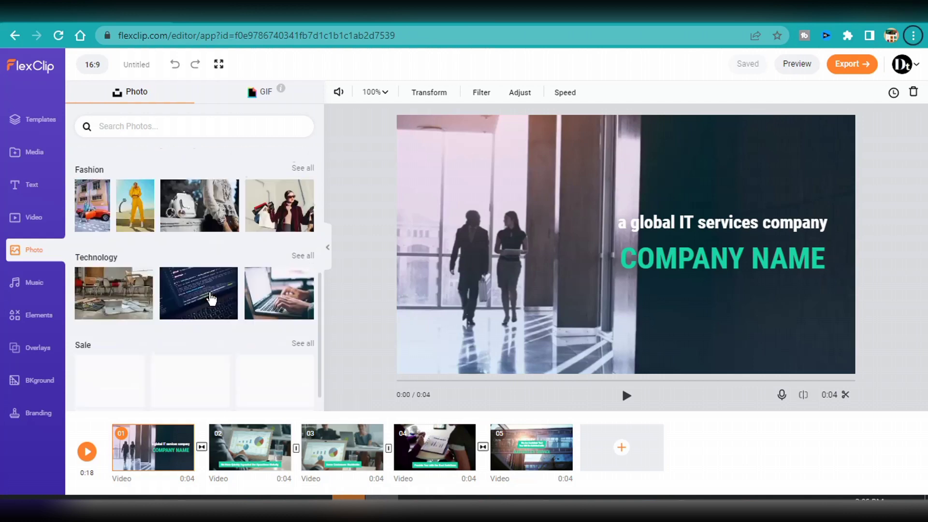
pyautogui.scroll(5, 211, 298)
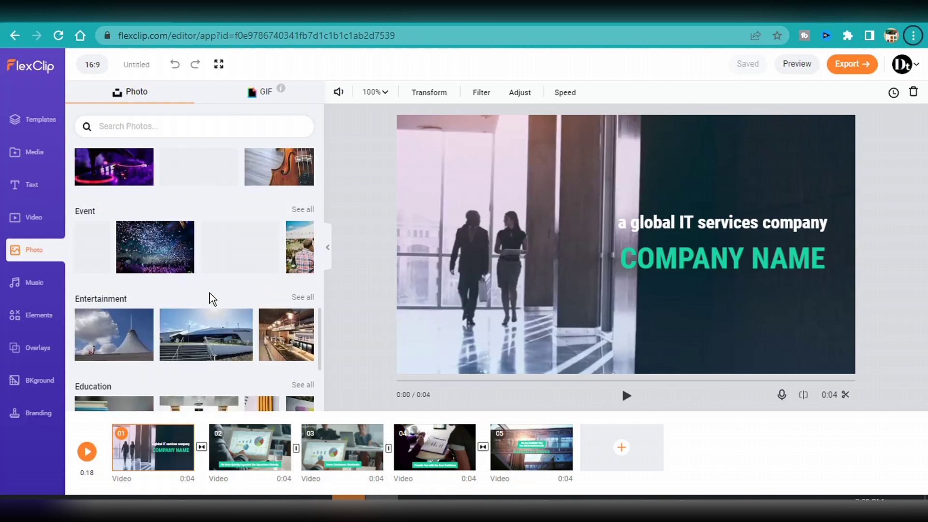
pyautogui.click(200, 127)
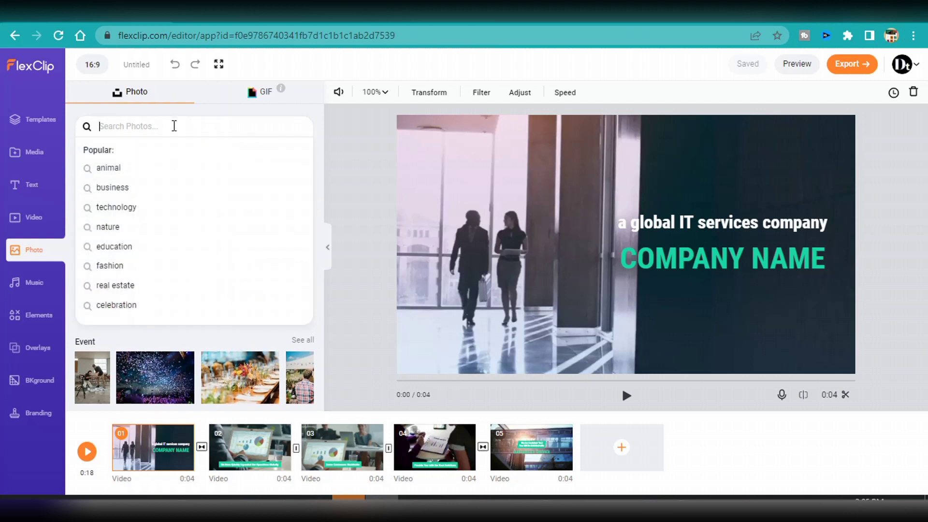
pyautogui.write('race car')
pyautogui.press('Return')
# Look through the music library's categories and play a short preview of Lucky Day - Instrumental
pyautogui.click(33, 284)
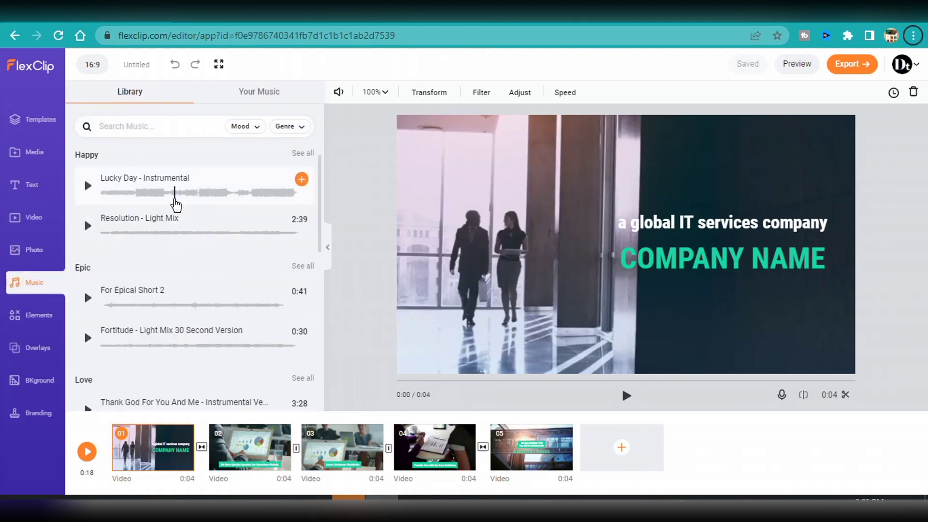
pyautogui.scroll(-3, 175, 204)
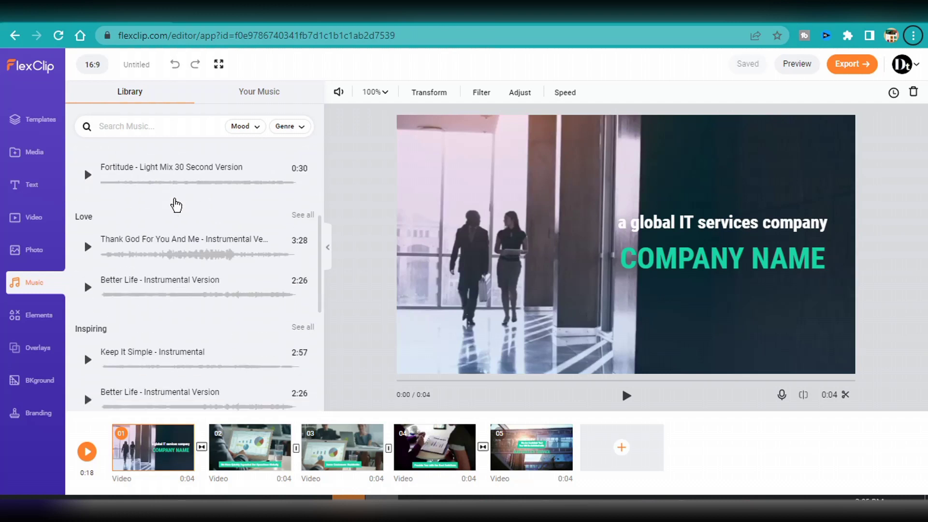
pyautogui.scroll(-5, 175, 204)
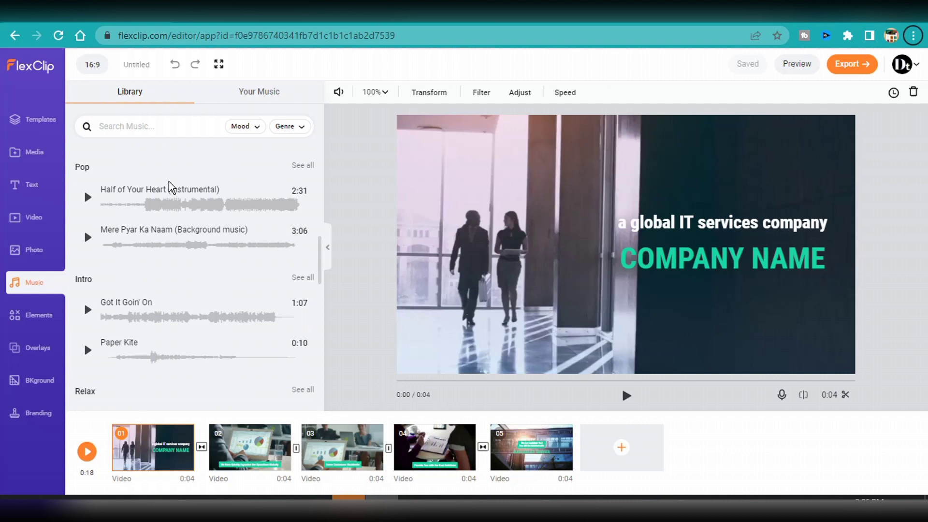
pyautogui.scroll(-4, 170, 188)
pyautogui.scroll(12, 200, 308)
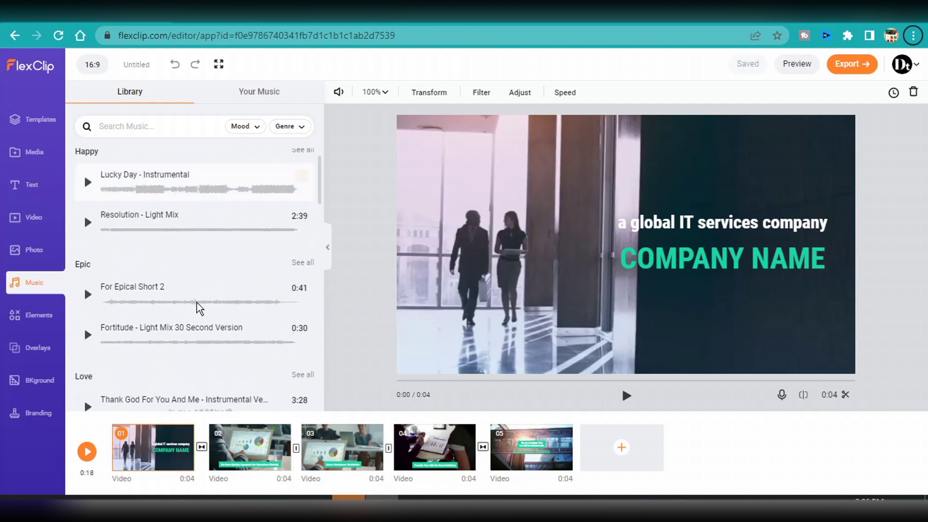
pyautogui.click(87, 188)
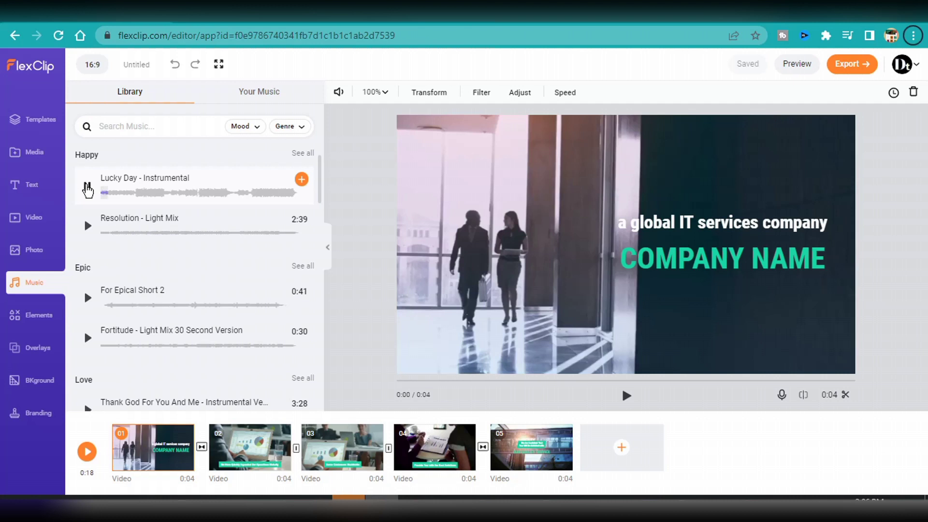
pyautogui.click(88, 188)
# Examine the music search suggestions, the mood and genre filters, and the settings of the project's own music track
pyautogui.click(178, 130)
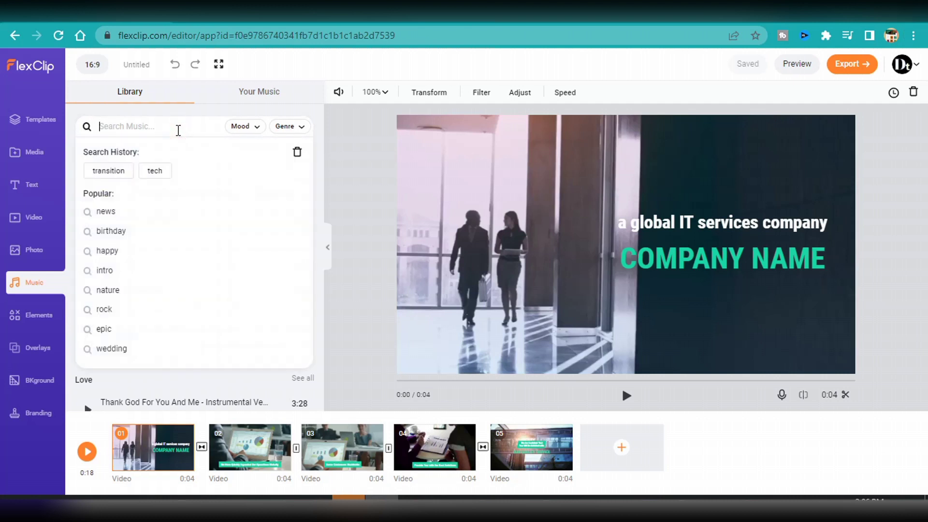
pyautogui.press('alt')
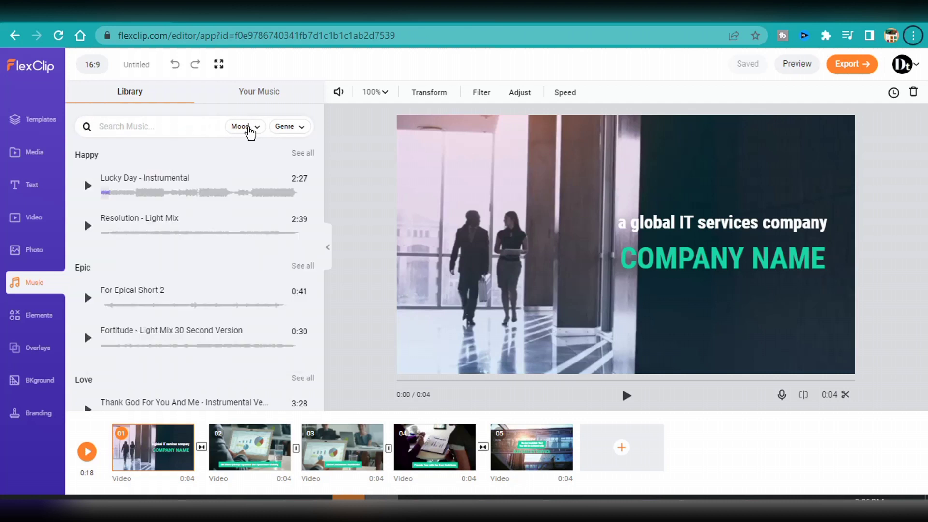
pyautogui.click(247, 127)
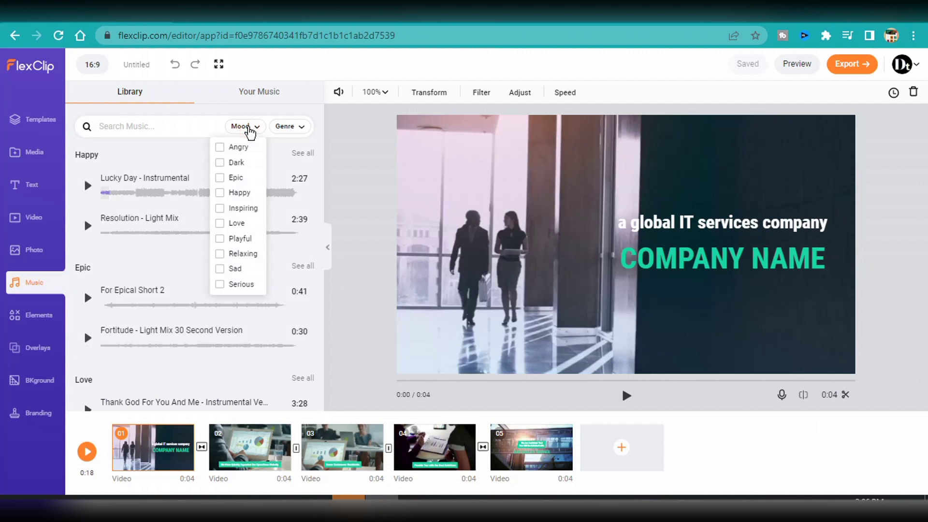
pyautogui.click(299, 128)
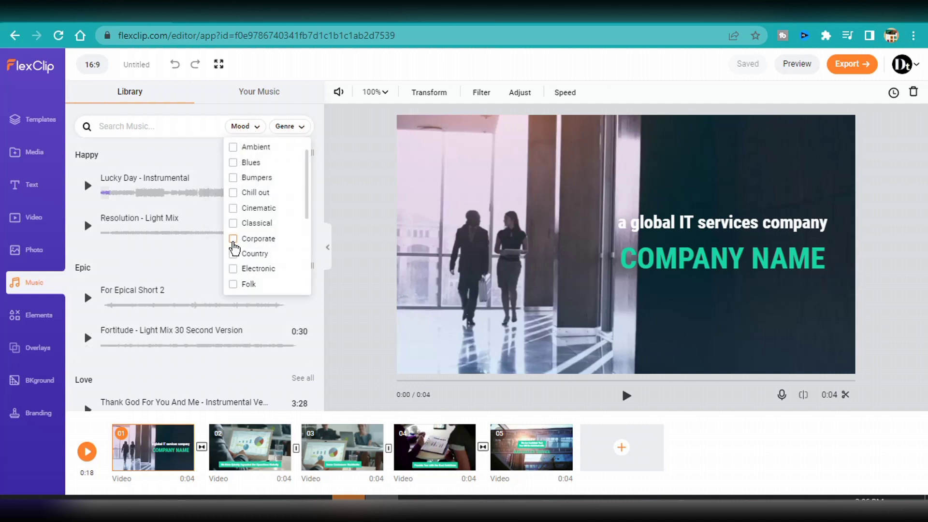
pyautogui.click(257, 93)
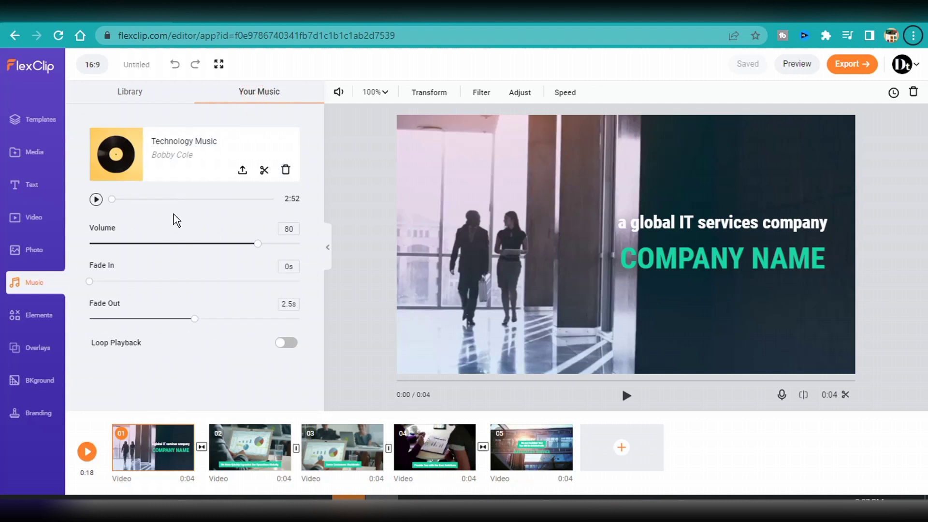
# Look through the element categories, from Shape and Social down to Nature and Art Word
pyautogui.click(41, 316)
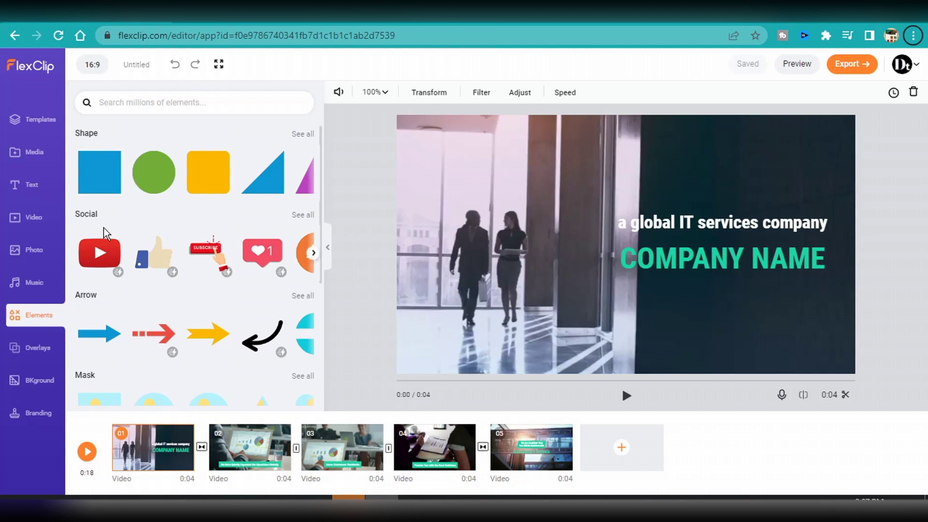
pyautogui.scroll(-4, 215, 272)
pyautogui.scroll(-6, 216, 270)
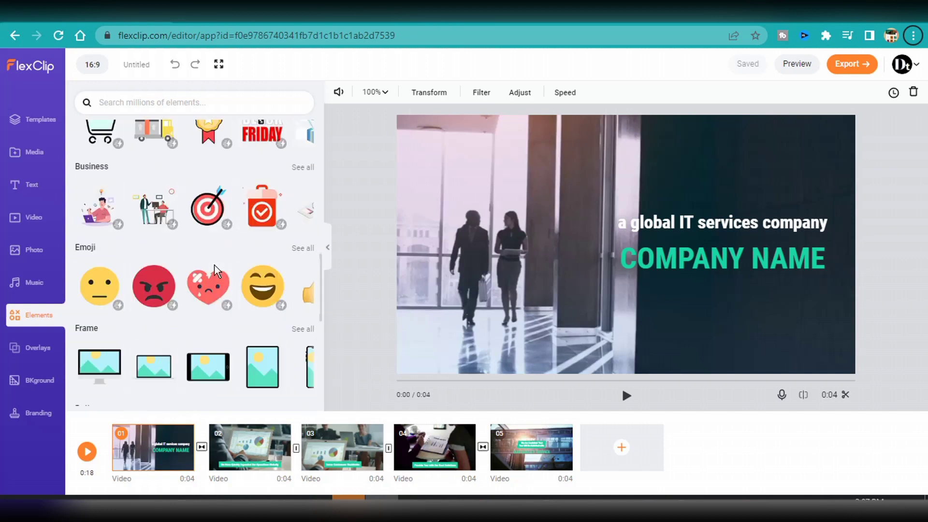
pyautogui.scroll(-4, 216, 270)
pyautogui.scroll(-2, 216, 271)
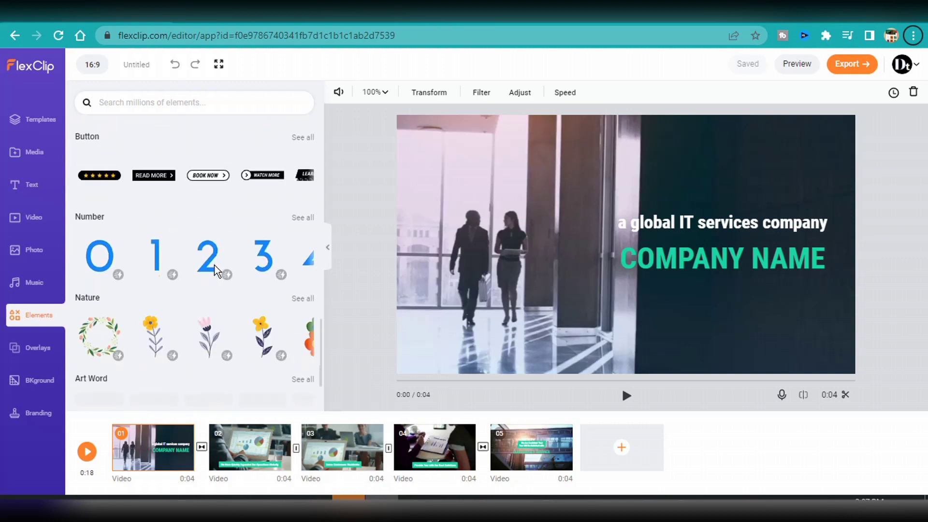
pyautogui.scroll(15, 183, 290)
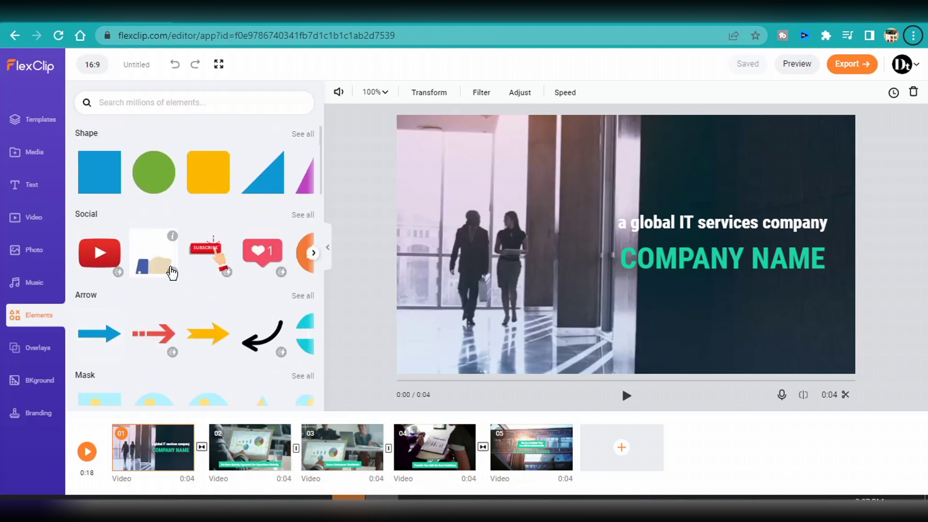
# Search the elements for the popular term "holiday"
pyautogui.click(160, 101)
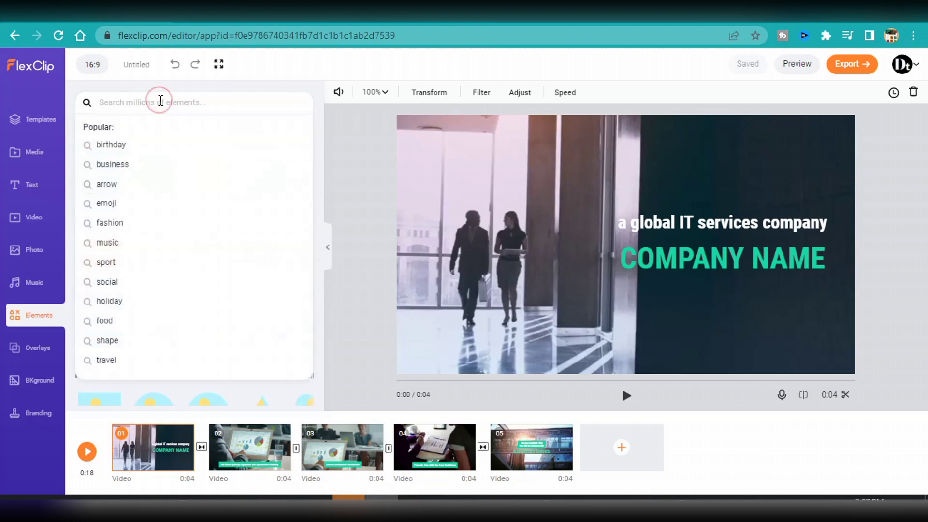
pyautogui.press('alt')
pyautogui.click(169, 102)
pyautogui.click(103, 301)
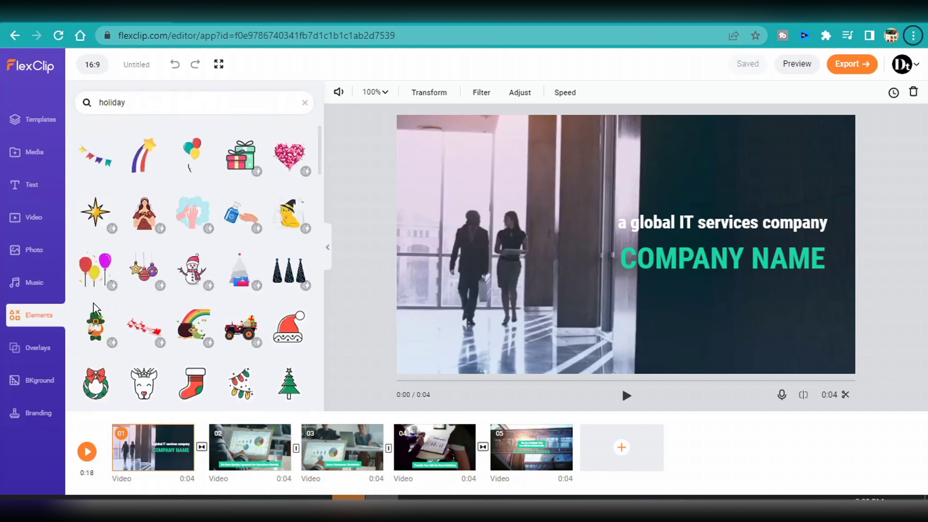
# Look through the overlay categories, from Shape Overlays to Contact Info Overlays
pyautogui.click(39, 348)
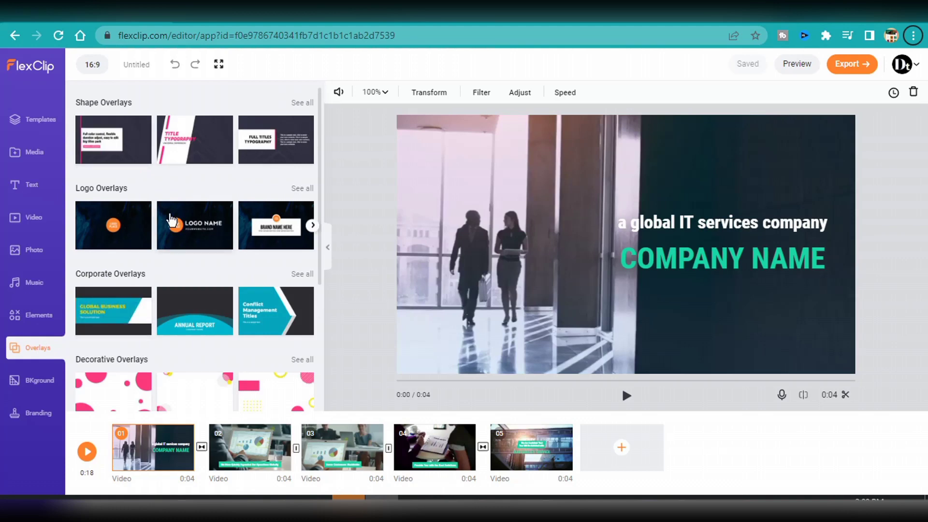
pyautogui.scroll(-1, 171, 220)
pyautogui.scroll(-3, 171, 220)
pyautogui.scroll(4, 170, 232)
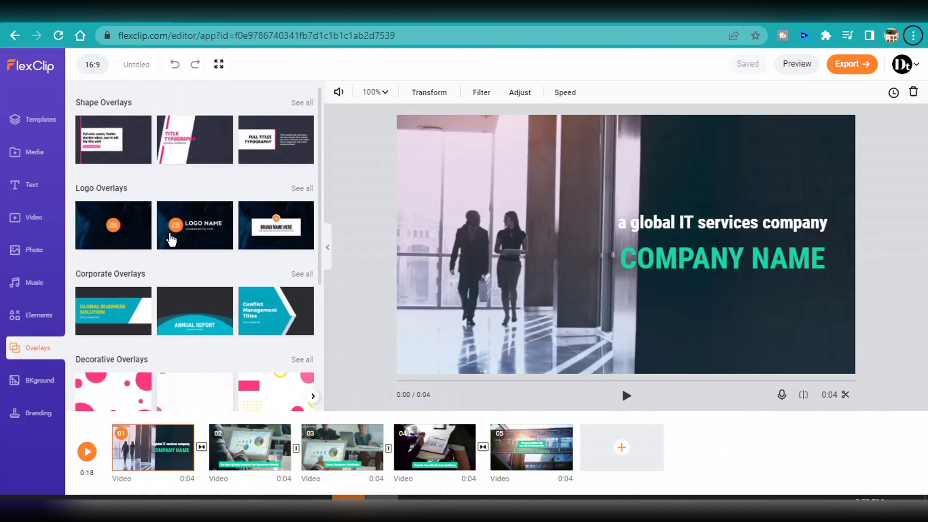
pyautogui.scroll(-4, 171, 239)
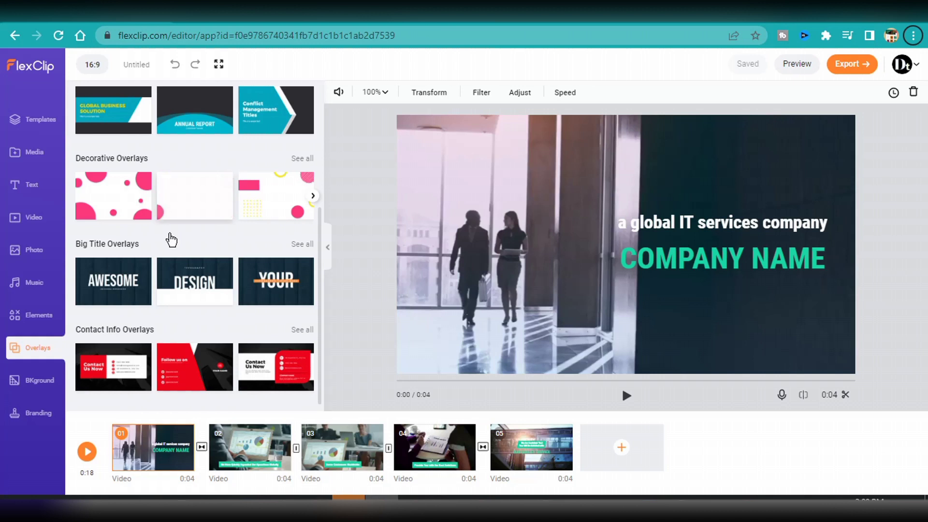
# Look through the background categories, including the abstract, gradient, texture, heart and nature backgrounds
pyautogui.click(36, 380)
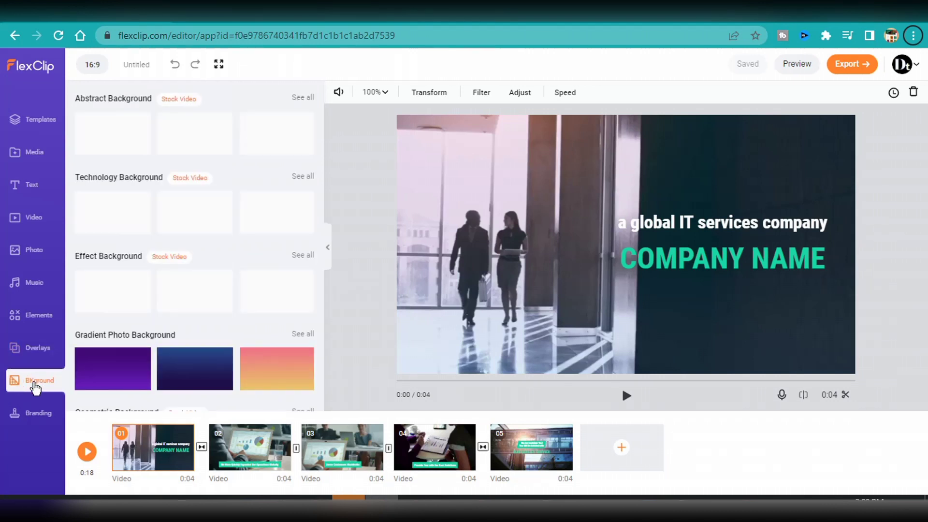
pyautogui.scroll(-3, 122, 231)
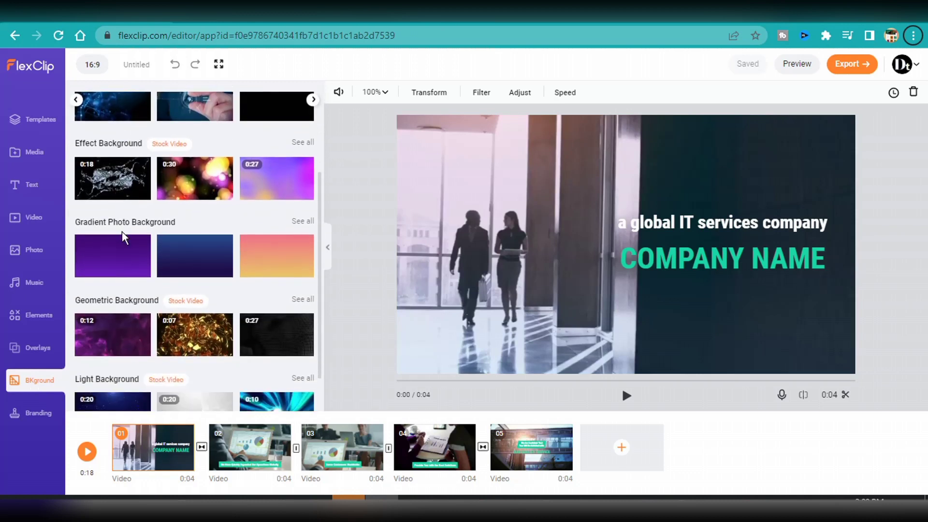
pyautogui.scroll(-5, 122, 231)
pyautogui.scroll(2, 122, 231)
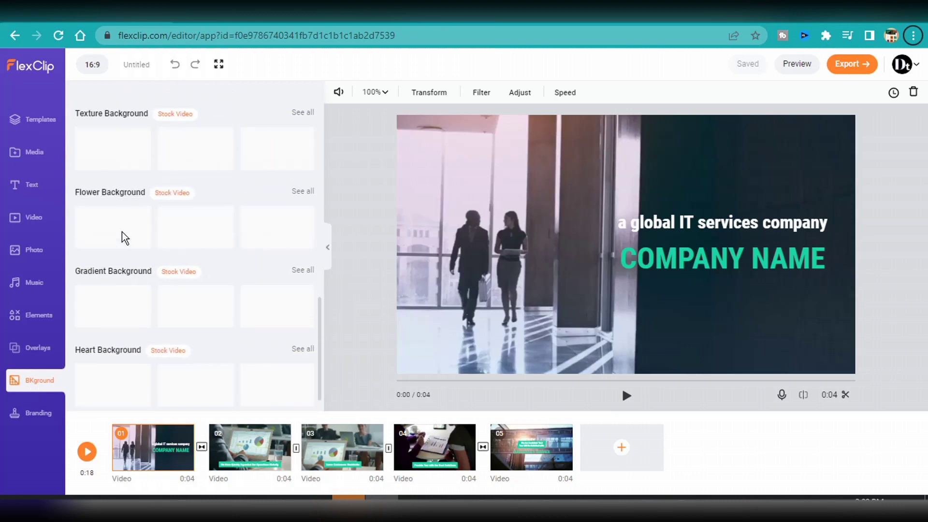
pyautogui.scroll(-6, 121, 230)
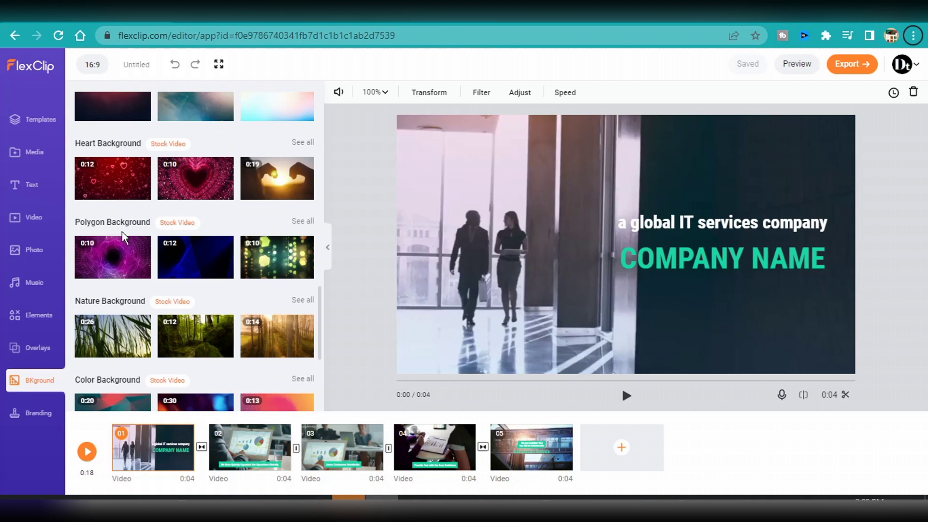
# Examine the branding options for adding either text or an uploaded image to the video
pyautogui.click(34, 415)
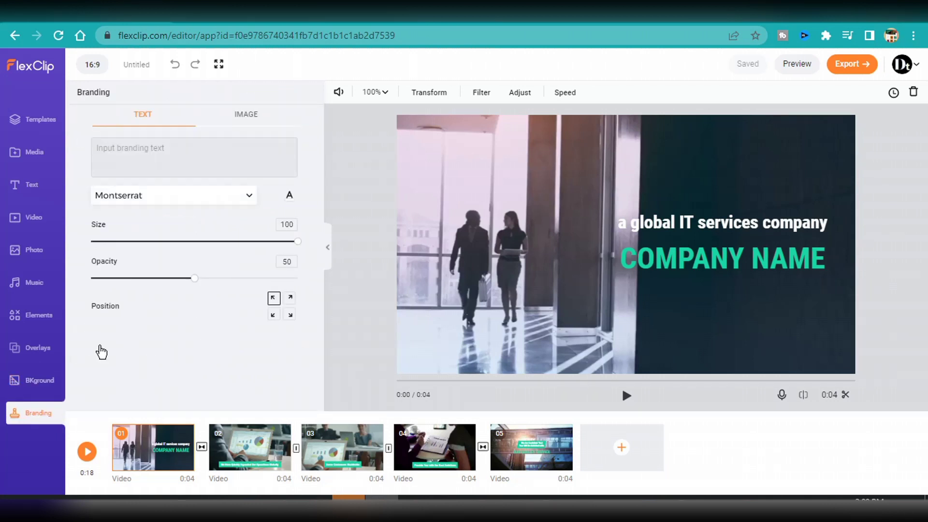
pyautogui.click(193, 146)
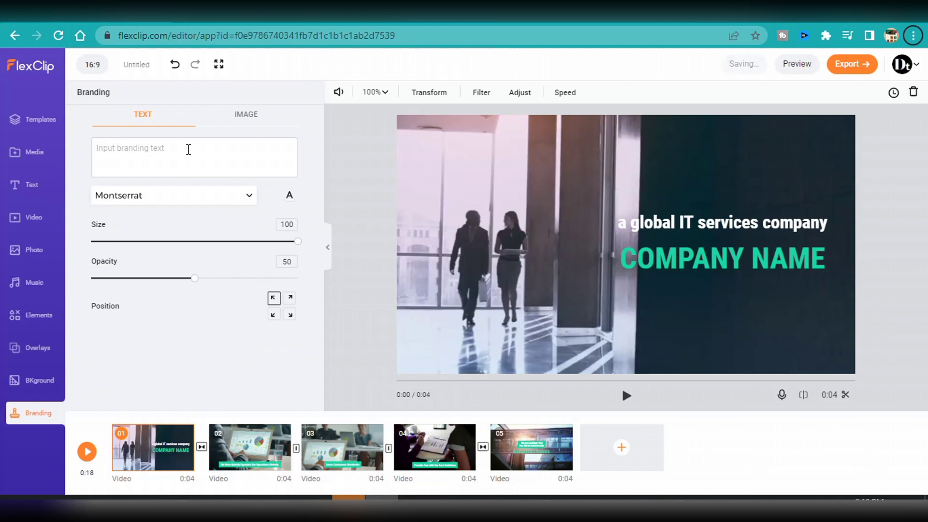
pyautogui.click(250, 114)
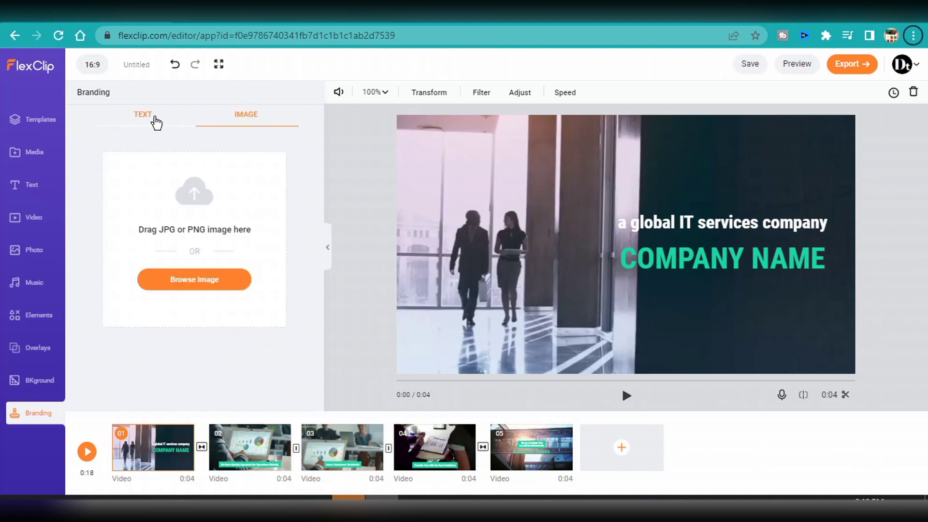
pyautogui.click(156, 121)
pyautogui.click(231, 121)
pyautogui.click(150, 119)
# Add the branding text "DigitalTUTOR" with reduced opacity and size, placed in the video frame's top-right corner
pyautogui.click(153, 151)
pyautogui.write('Digi')
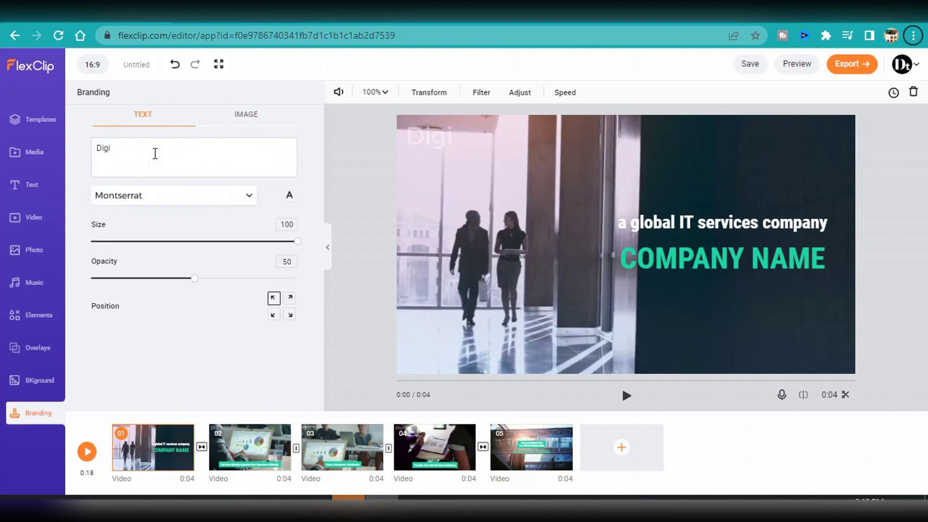
pyautogui.write('t')
pyautogui.click(155, 152)
pyautogui.write('alTUTOR')
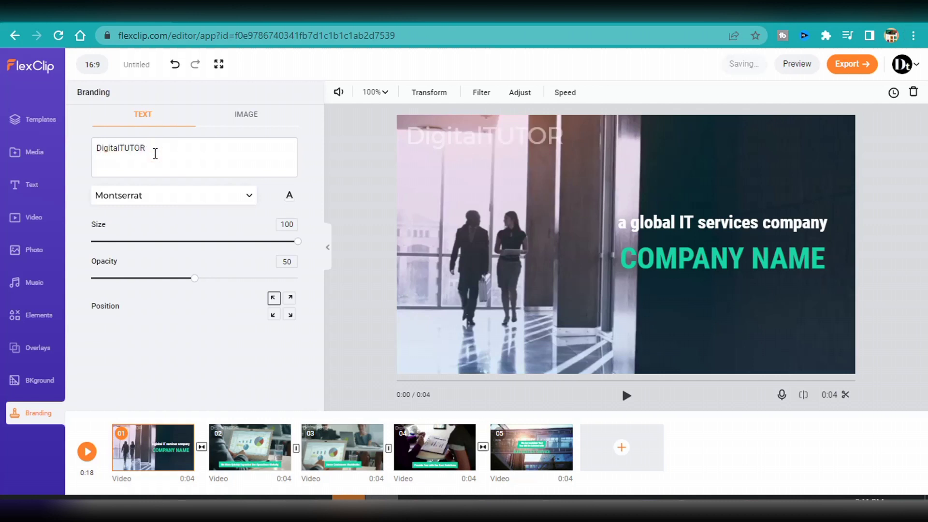
pyautogui.moveTo(193, 281); pyautogui.dragTo(161, 281)
pyautogui.moveTo(295, 241); pyautogui.dragTo(207, 245)
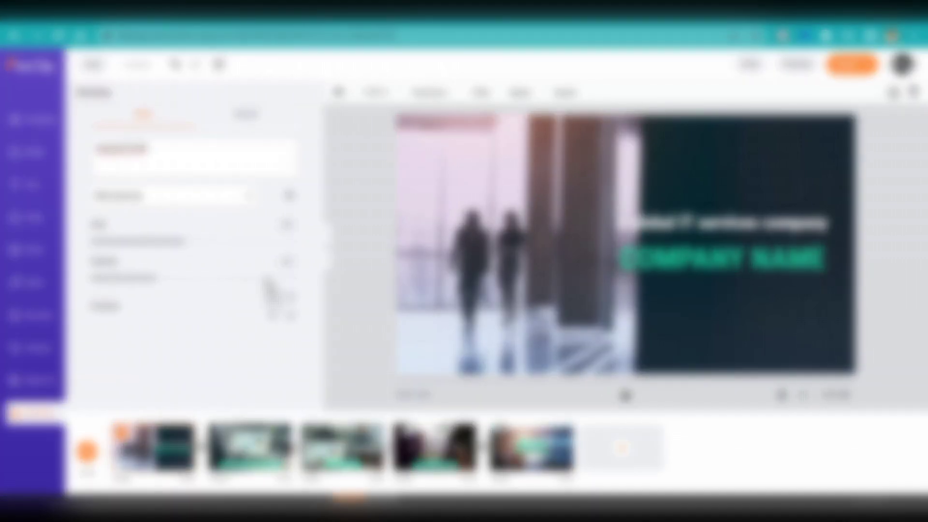
# Return to the template library and view its categories, such as Most Popular and Promo & Sales
pyautogui.click(32, 123)
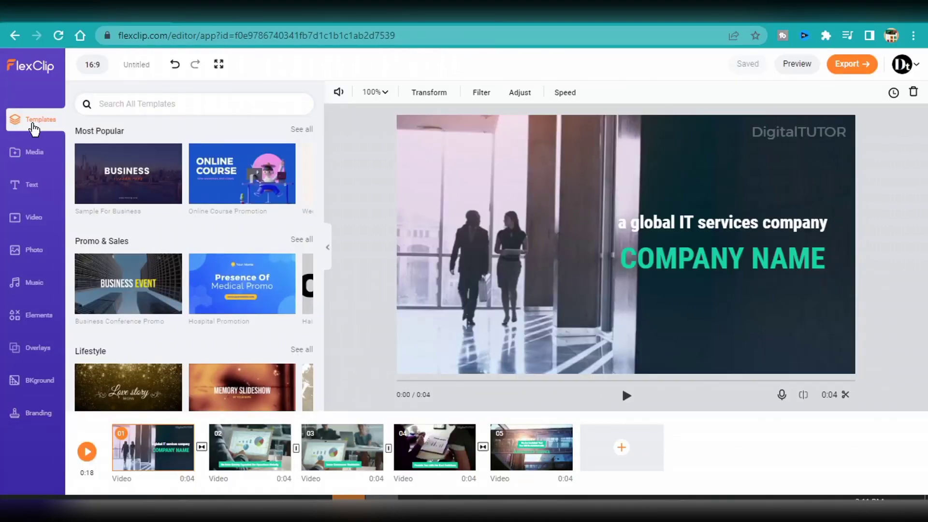
pyautogui.moveTo(168, 453)
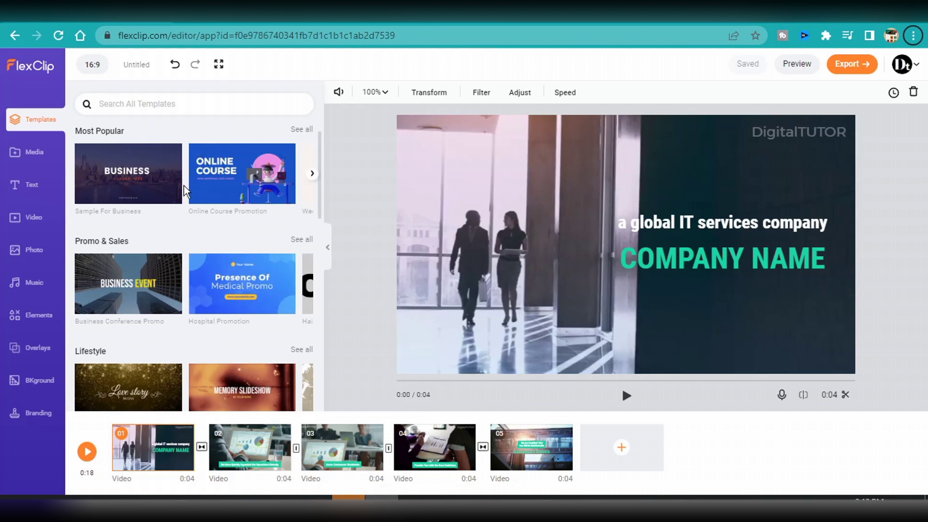
# Replace scene 01's footage with the 21-second editing-timeline clip from the stock search "a video editor", accepting the trim
pyautogui.click(20, 152)
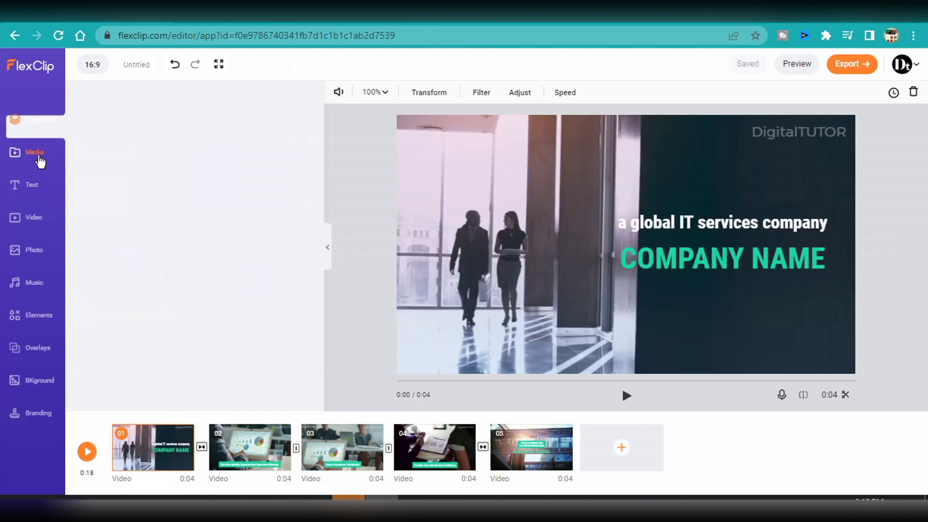
pyautogui.click(19, 217)
pyautogui.moveTo(190, 255); pyautogui.dragTo(333, 450)
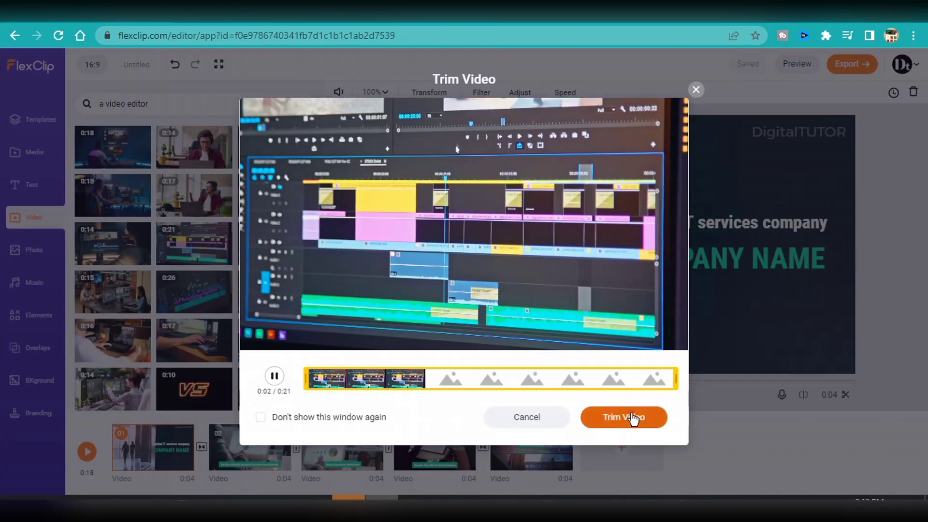
pyautogui.click(623, 411)
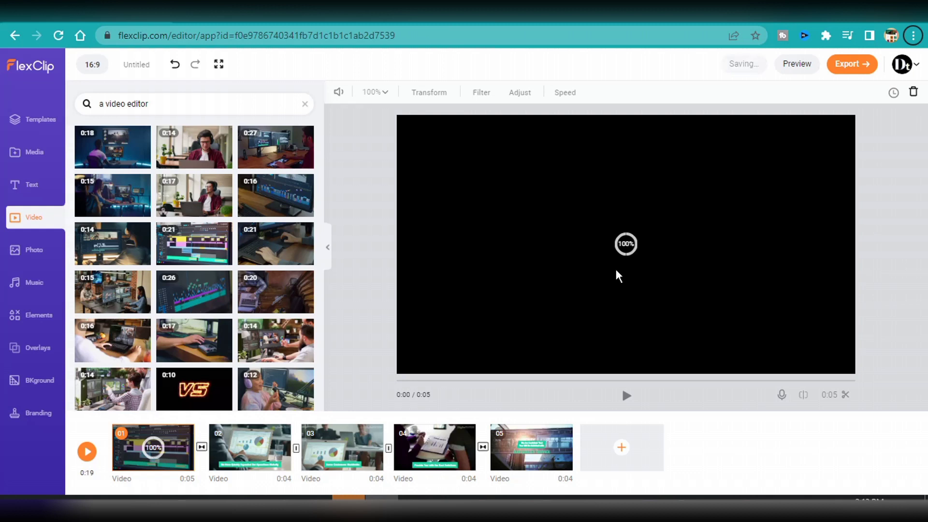
# Replace the "COMPANY NAME" title in scene 01 with "HOW TO EDIT YOUTUBE VIDEOS"
pyautogui.click(827, 228)
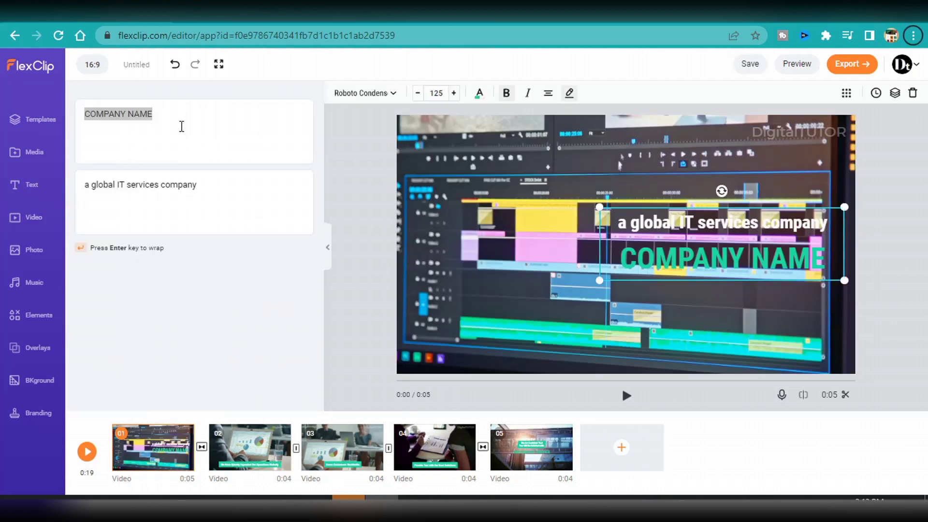
pyautogui.click(168, 118)
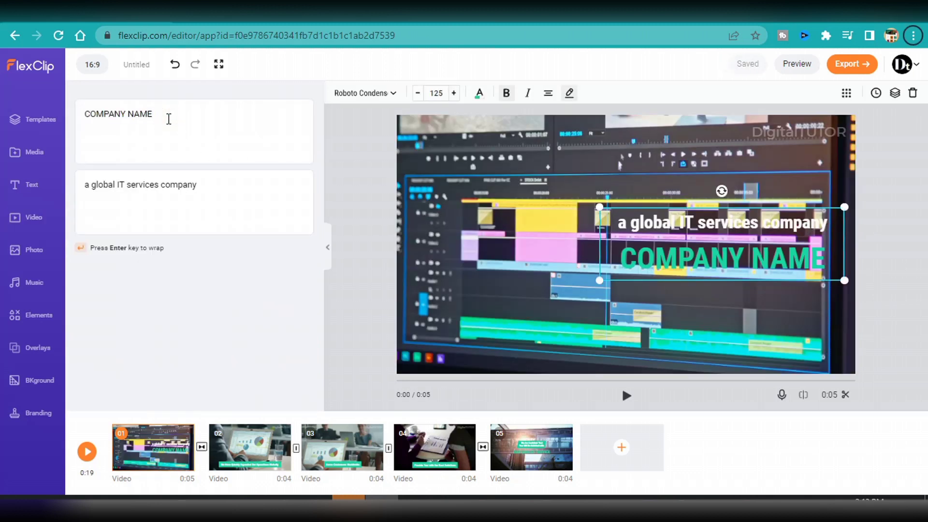
pyautogui.press('BackSpace')
pyautogui.press('BackSpace')
pyautogui.press('BackSpace')
pyautogui.press('BackSpace')
pyautogui.press('BackSpace')
pyautogui.press('BackSpace')
pyautogui.press('BackSpace')
pyautogui.press('BackSpace')
pyautogui.press('BackSpace')
pyautogui.press('BackSpace')
pyautogui.press('BackSpace')
pyautogui.press('BackSpace')
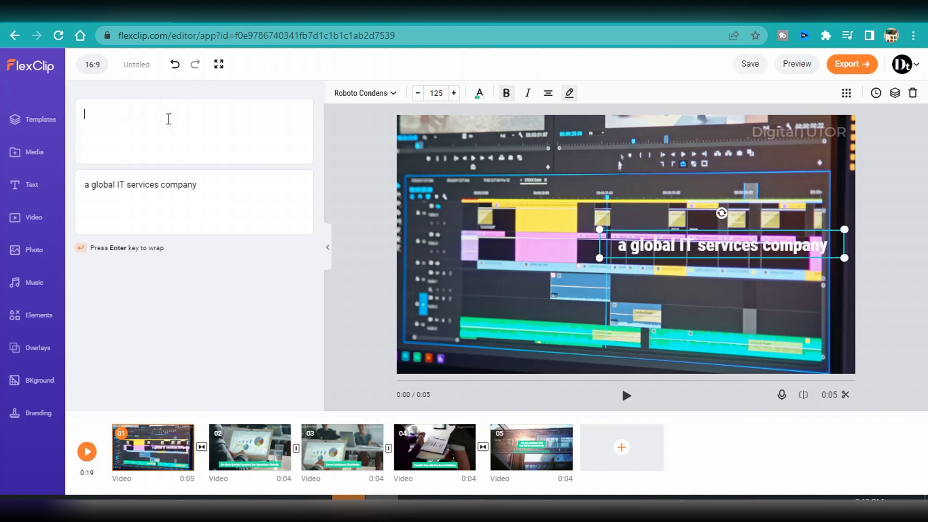
pyautogui.write('HOW TO EDIT')
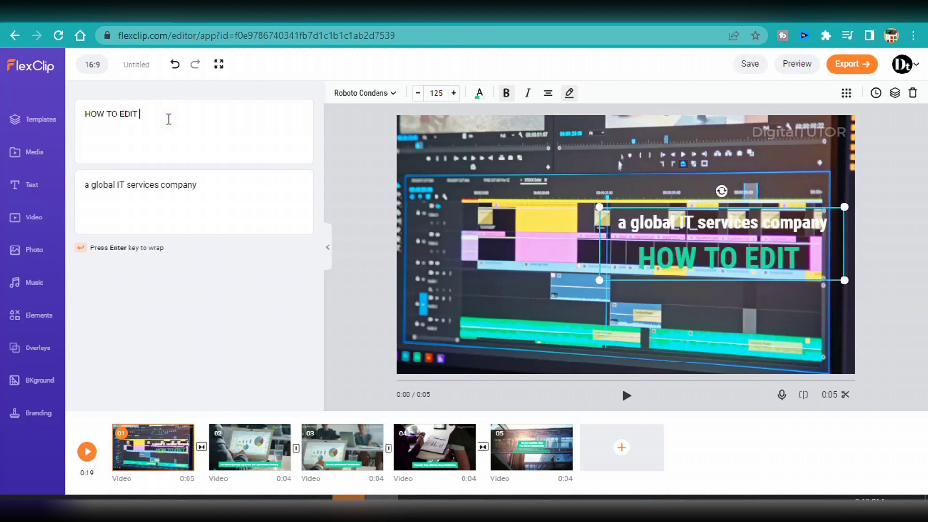
pyautogui.write(' YOUTUBE VIDEOS')
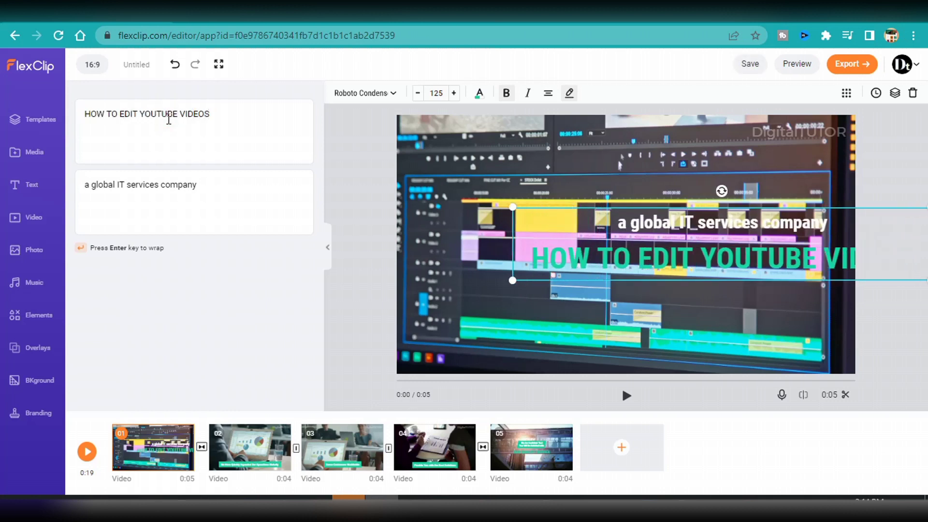
# Replace scene 01's "a global IT services company" line with "DIGITAL TUTOR"
pyautogui.tripleClick(205, 192)
pyautogui.write('DIGITAL ')
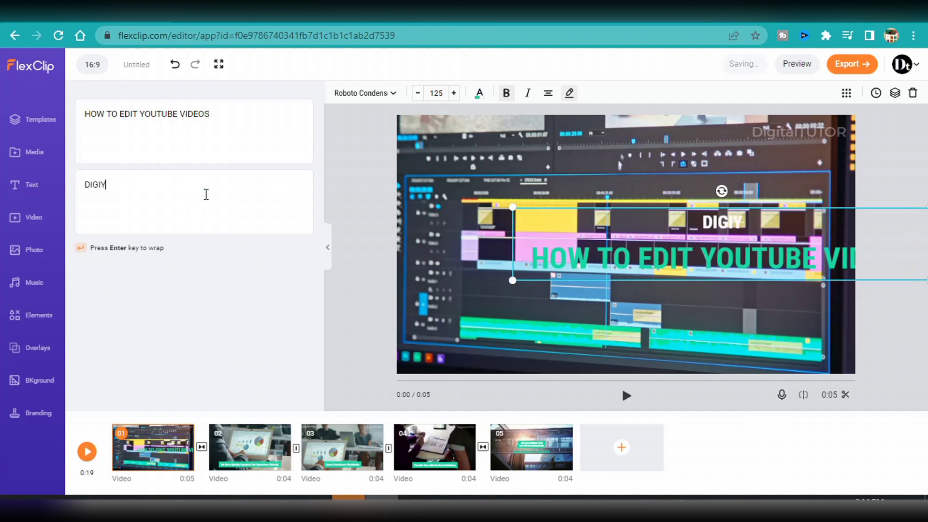
pyautogui.write('TUTOR')
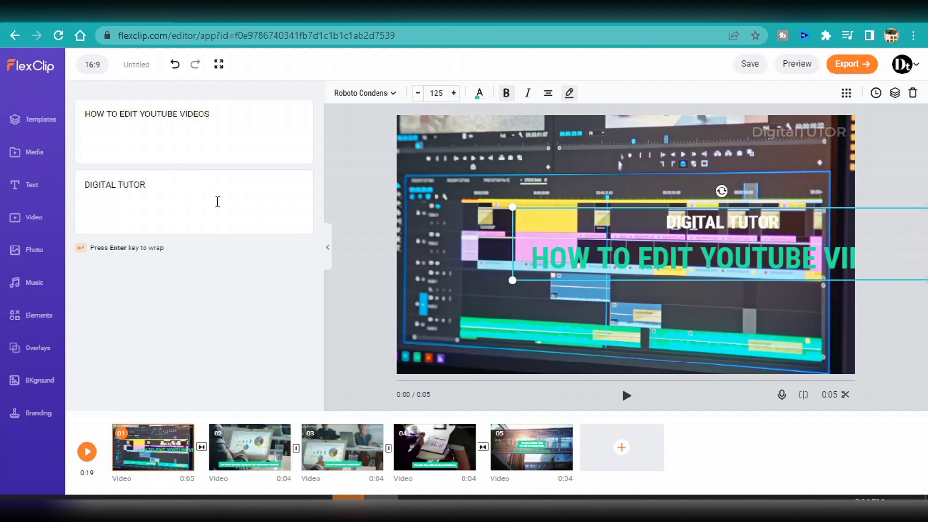
# Set scene 01's text to the Archivo Black font with the white and yellow colour combination
pyautogui.tripleClick(220, 116)
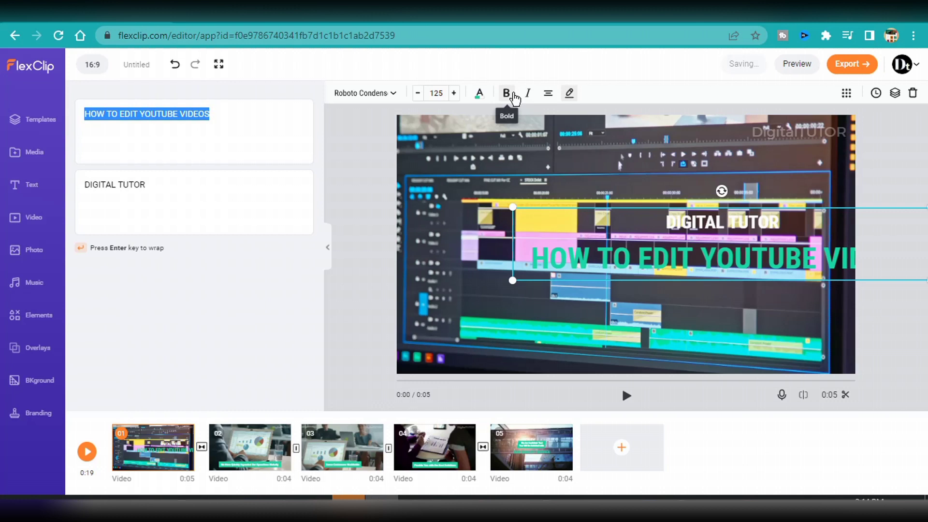
pyautogui.click(395, 102)
pyautogui.click(152, 97)
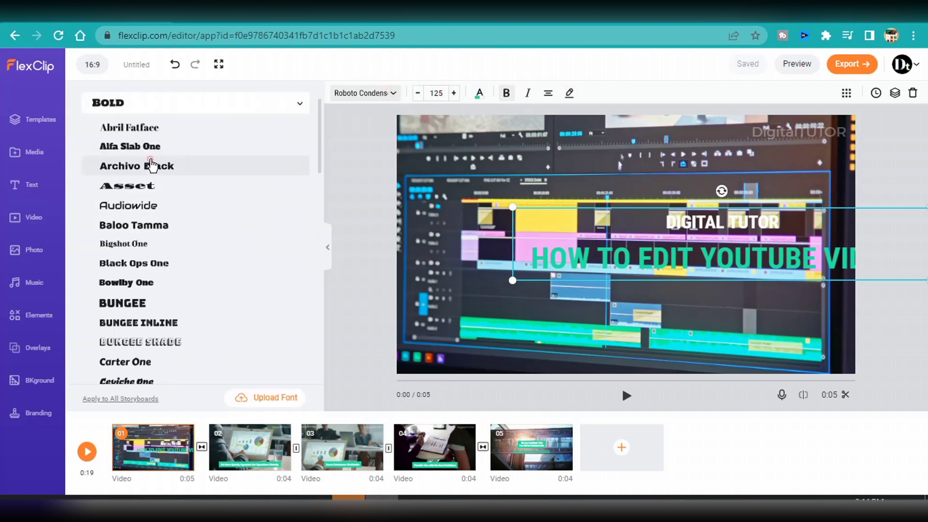
pyautogui.click(479, 92)
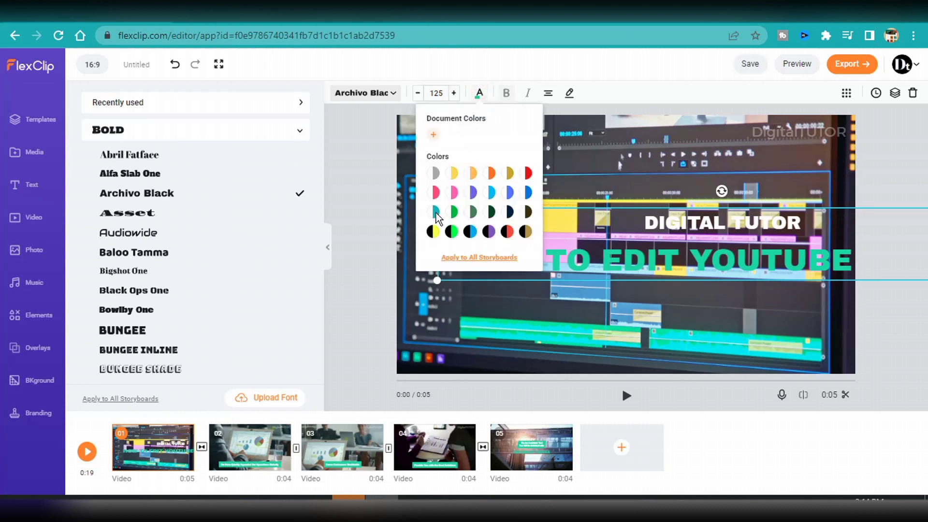
pyautogui.click(490, 198)
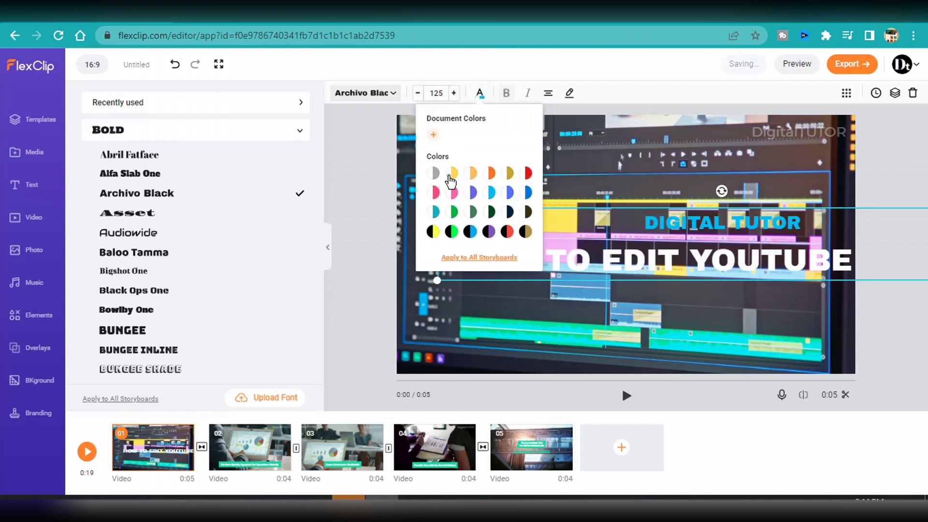
pyautogui.click(450, 176)
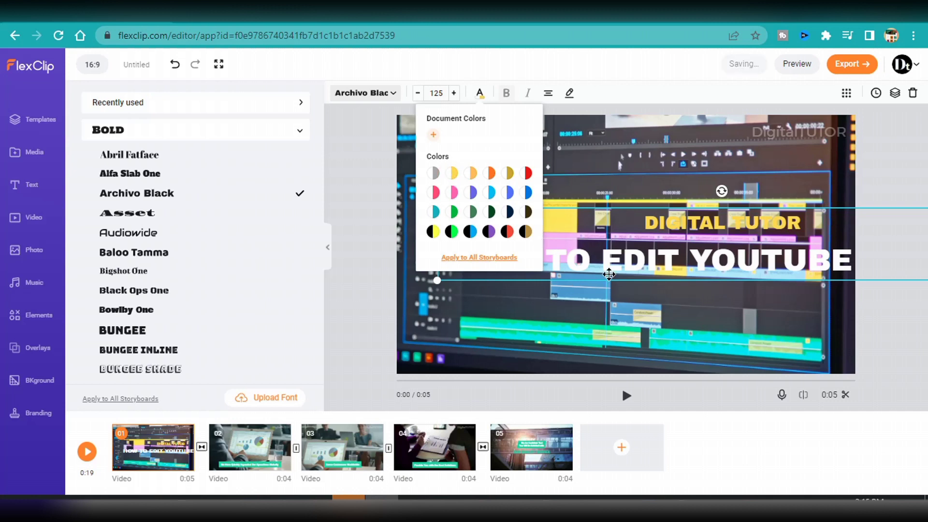
# Right-align scene 01's text, reduce its size to 98 and move it to the lower part of the video frame
pyautogui.click(607, 273)
pyautogui.click(548, 93)
pyautogui.click(418, 93)
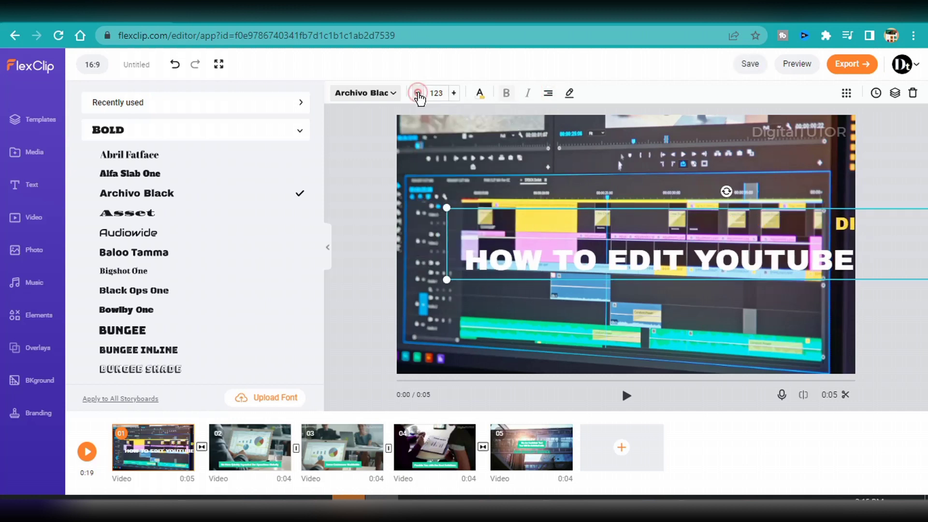
pyautogui.click(417, 92)
pyautogui.click(418, 93)
pyautogui.click(417, 93)
pyautogui.click(418, 93)
pyautogui.click(417, 93)
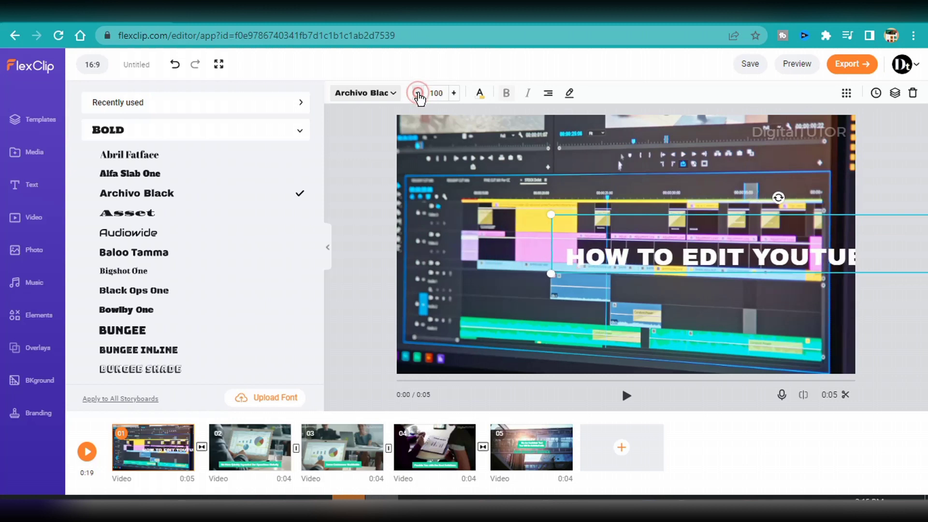
pyautogui.click(418, 93)
pyautogui.moveTo(750, 232); pyautogui.dragTo(639, 304)
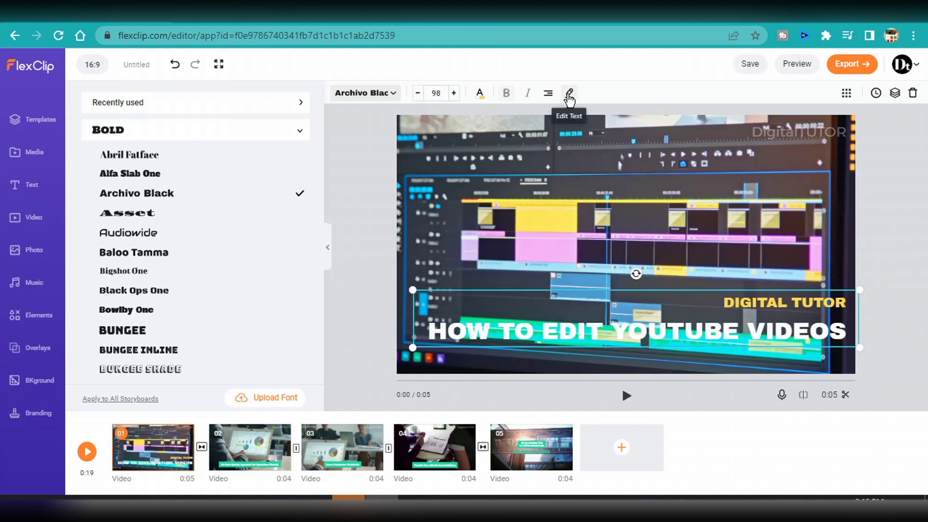
# Replace scene 02's footage with the 16-second stock clip of a person editing on a laptop, accepting the trim
pyautogui.click(252, 452)
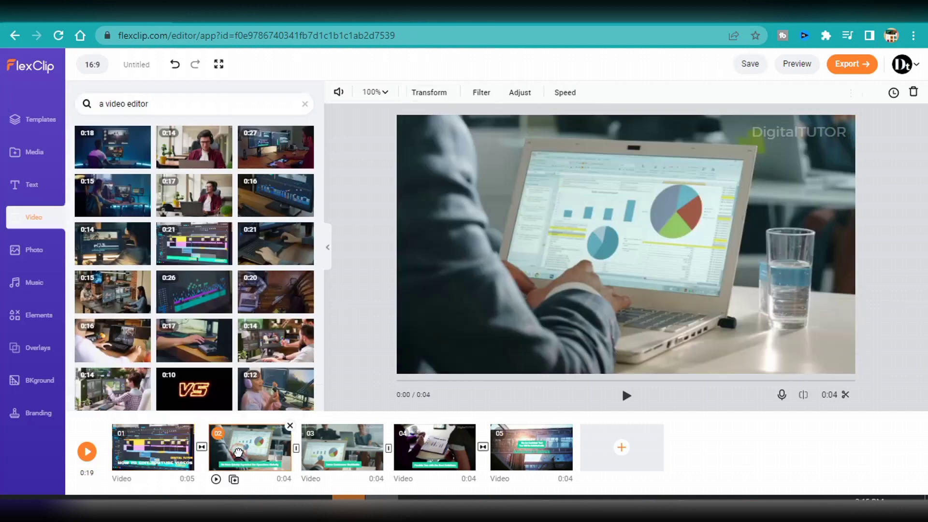
pyautogui.moveTo(270, 456); pyautogui.dragTo(272, 454)
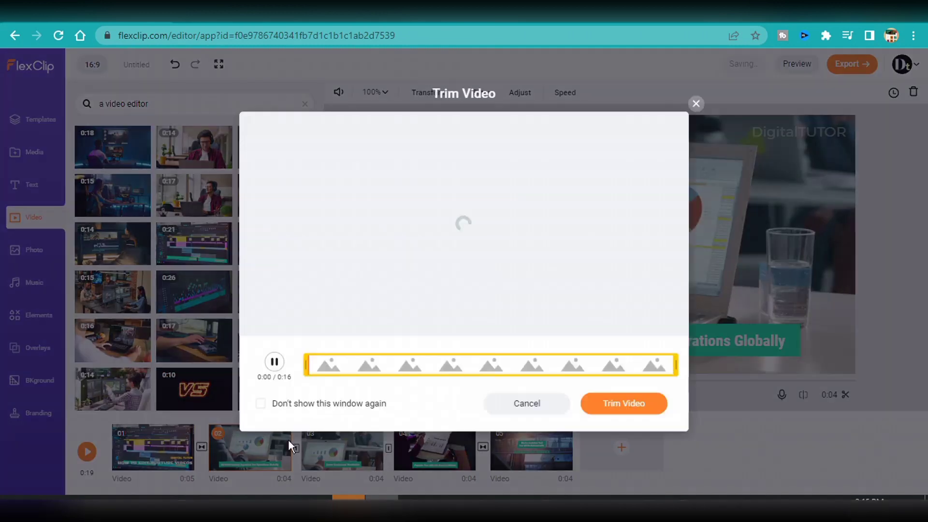
pyautogui.click(622, 407)
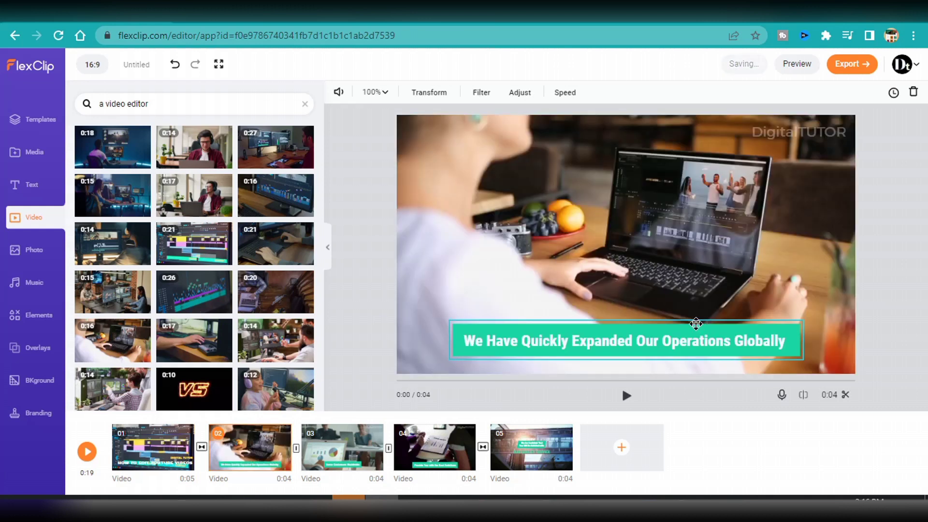
# Replace scene 02's caption with the two lines "EDITING YOUTUBE VIDEOS CORRECTLY IS VERY IMPORTANT" and "IF YOU WANT TO KEEP YOUR VIEWERS WATCHING"
pyautogui.click(719, 346)
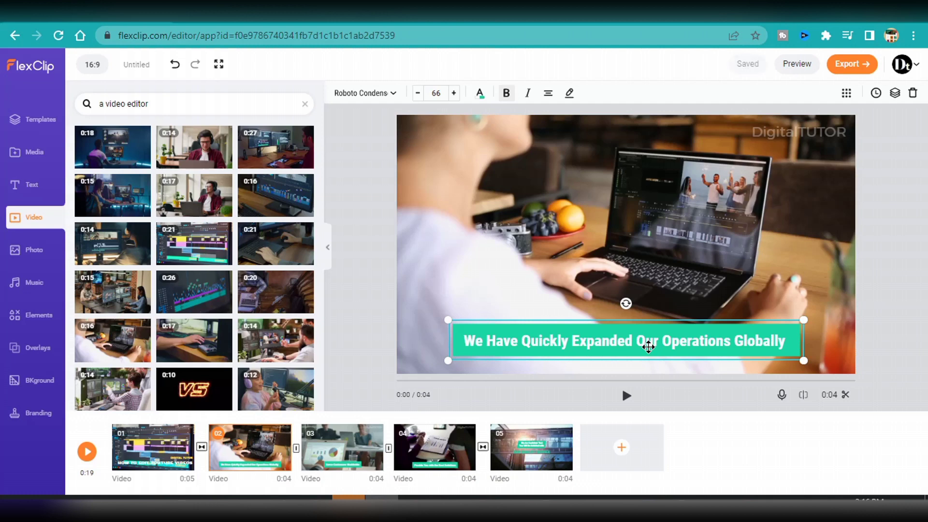
pyautogui.hotkey('ctrl', '-')
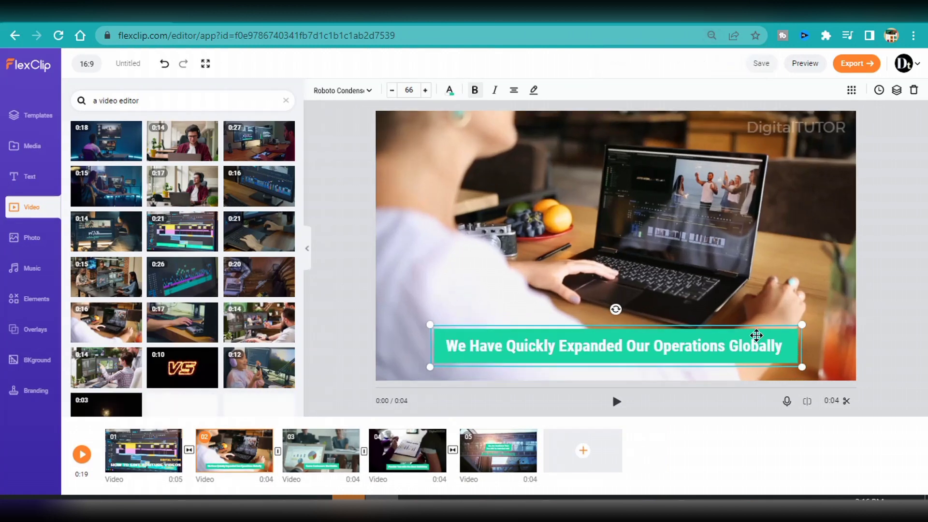
pyautogui.doubleClick(774, 346)
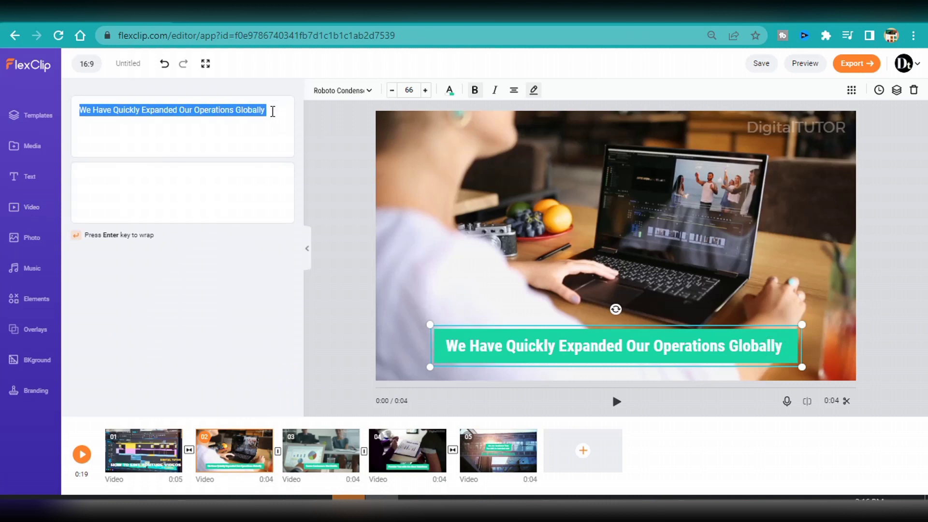
pyautogui.write('EDITING YOUTUBE ')
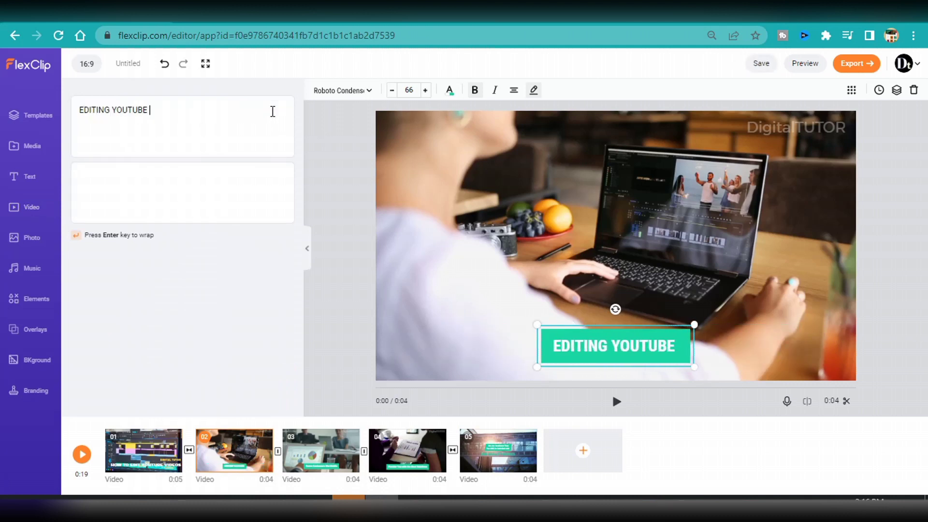
pyautogui.write('VIDEOS IS VERY ')
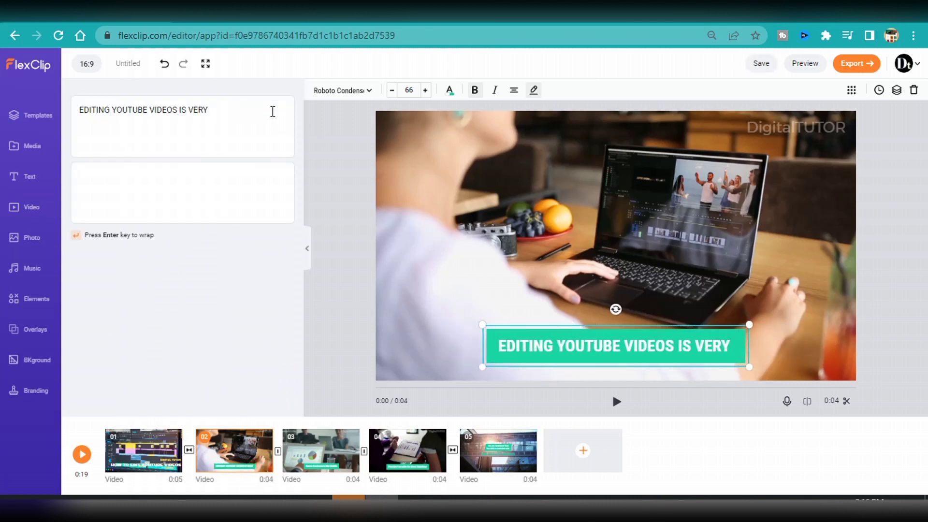
pyautogui.write(' CORRECTLY ')
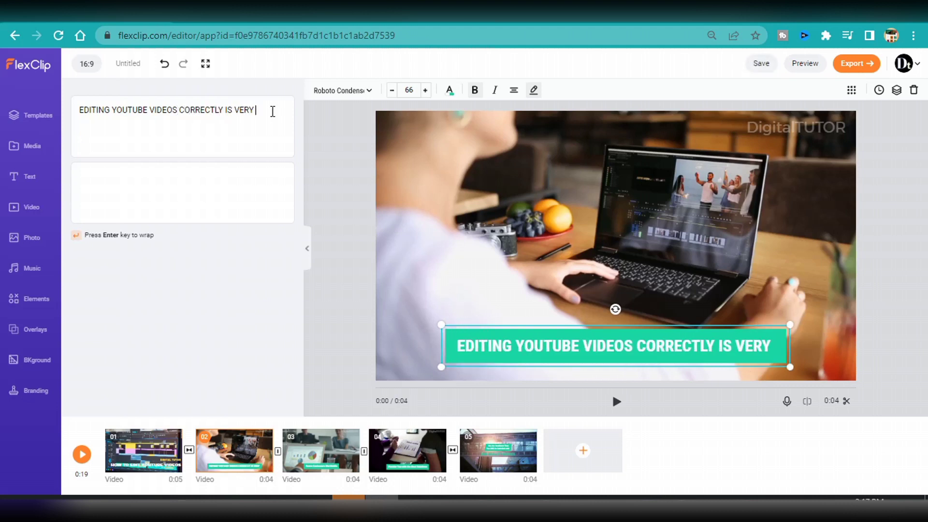
pyautogui.write('IMPORTANT')
pyautogui.press('Return')
pyautogui.write('IF YI')
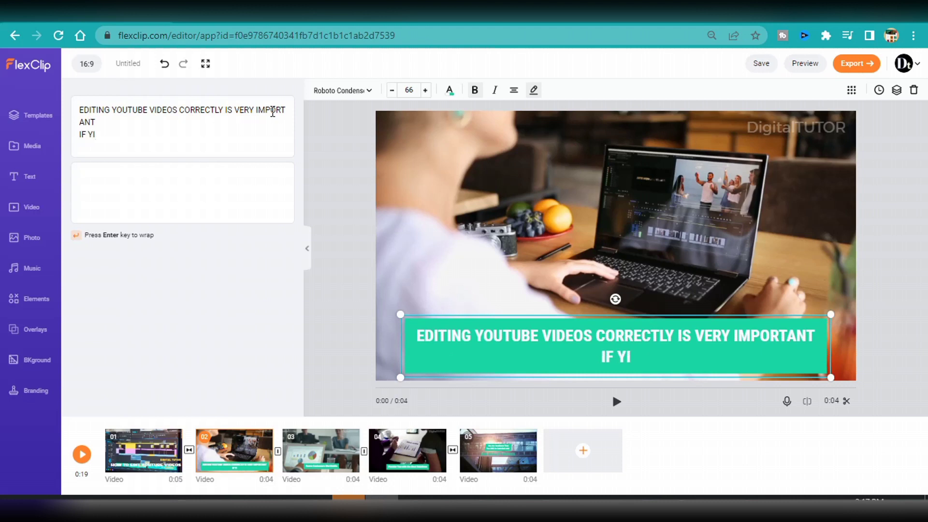
pyautogui.press('BackSpace')
pyautogui.write('OU WANT TO KEEP ')
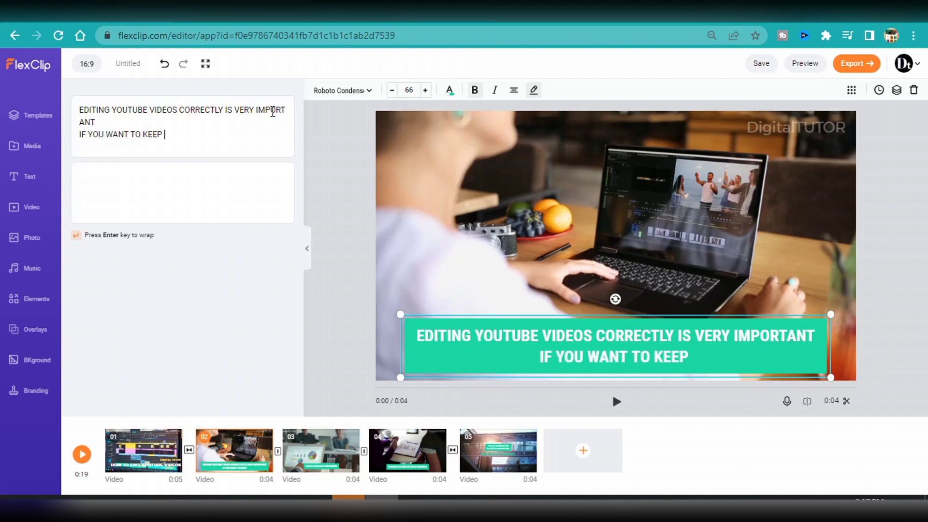
pyautogui.write('YOUR VIEWERS WATCHING')
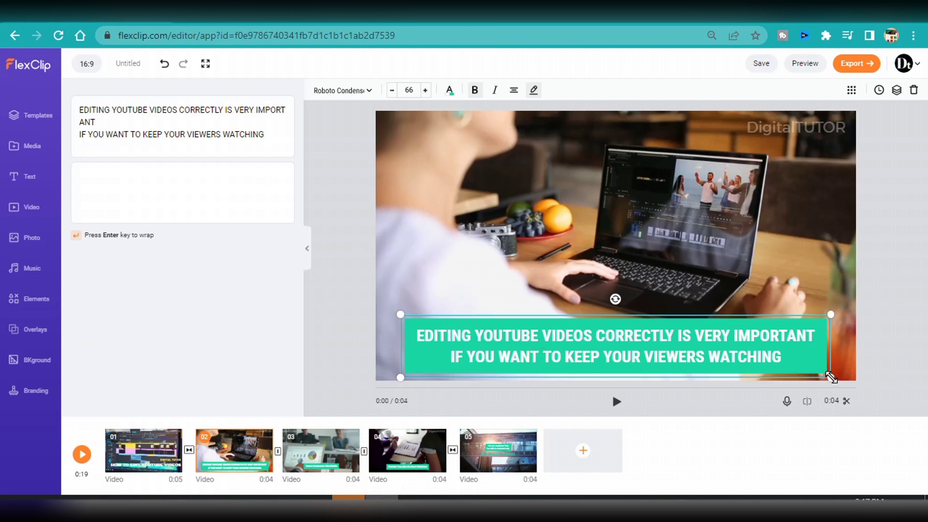
# Shrink scene 02's caption slightly and recentre it near the bottom of the video frame
pyautogui.moveTo(830, 377); pyautogui.dragTo(770, 370)
pyautogui.moveTo(621, 342); pyautogui.dragTo(654, 345)
pyautogui.click(670, 264)
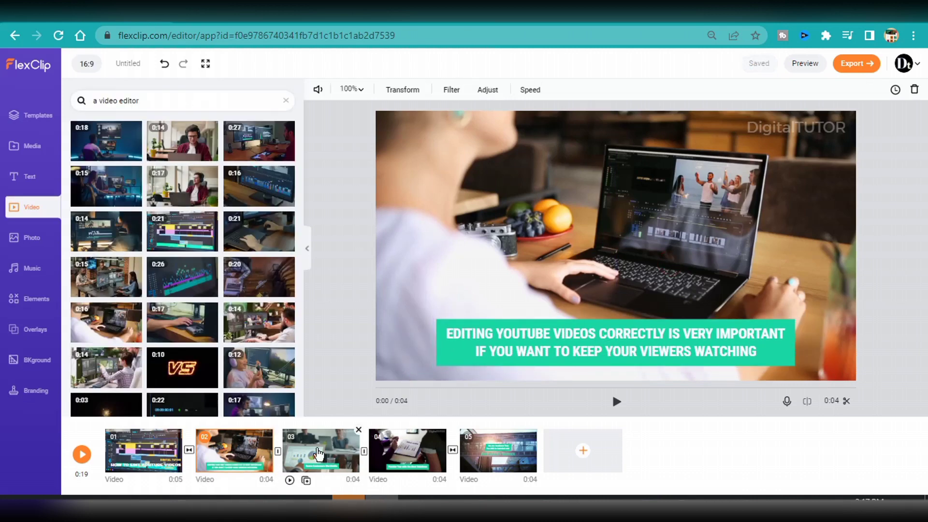
# Replace scene 03's footage with the 15-second stock clip of a film maker wearing headphones at his monitor, accepting the trim
pyautogui.click(314, 451)
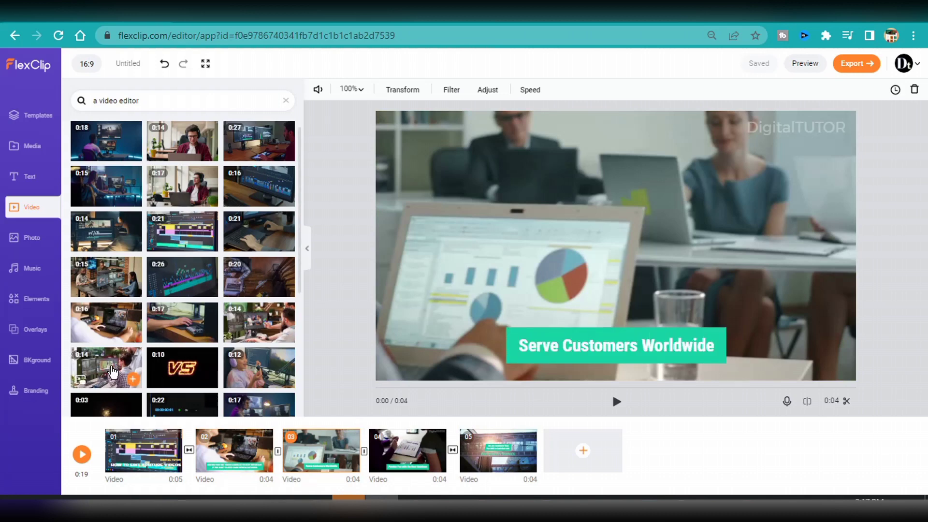
pyautogui.scroll(-4, 143, 314)
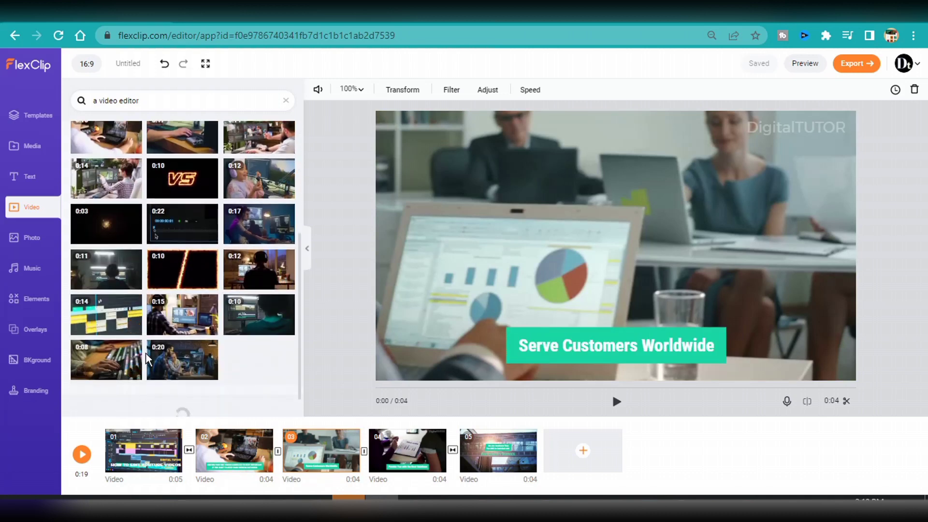
pyautogui.moveTo(188, 319); pyautogui.dragTo(319, 449)
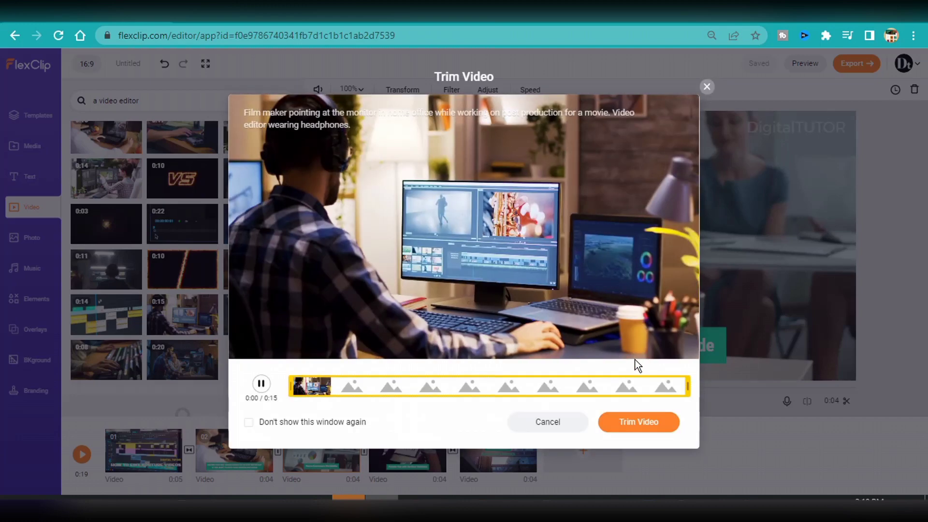
pyautogui.click(643, 425)
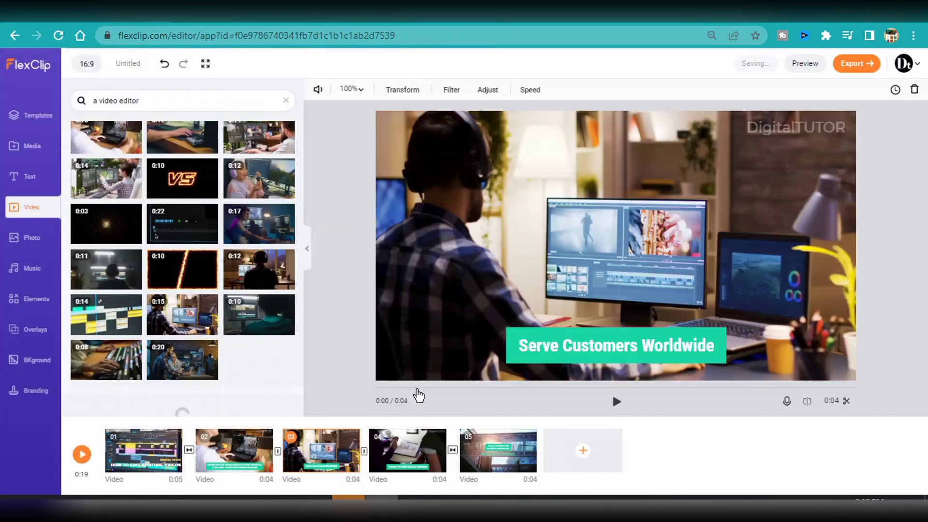
# Replace scene 03's caption with "YOUTUBE VIDEO EDITING IS A SKILL THATS SUPPOSED TO BE MASTERED BY EVERY YOUTUBE CONTENT CEATOR" on two lines
pyautogui.click(648, 352)
pyautogui.write('Y')
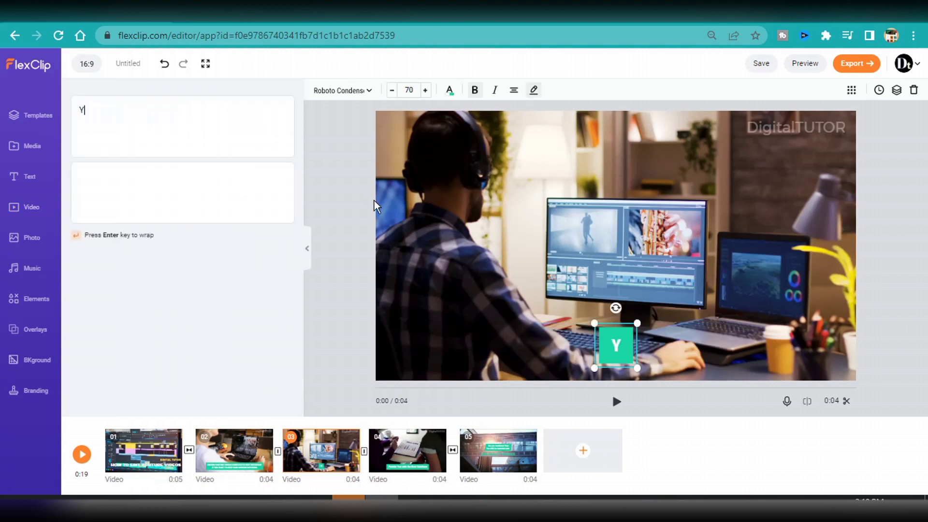
pyautogui.write('OUTUBE VIDEO EDITING IS A SKILL RE')
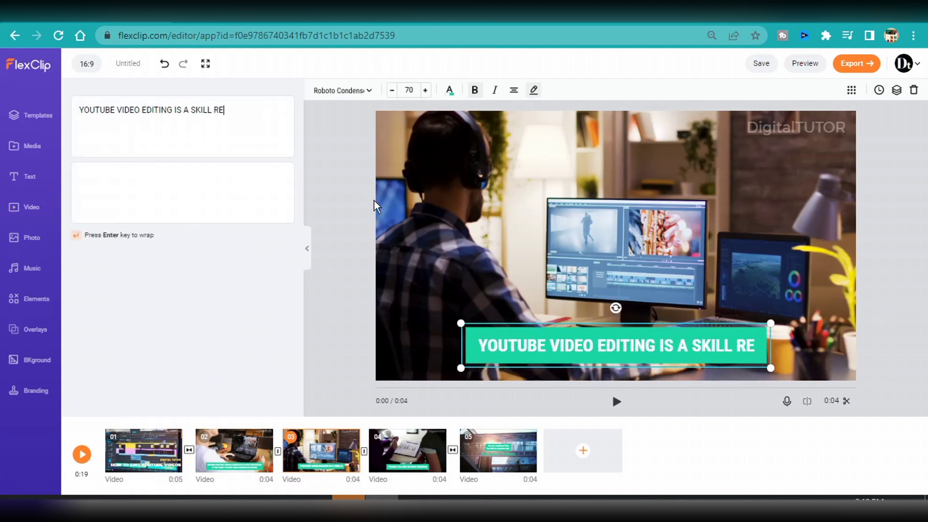
pyautogui.write('QUIRE')
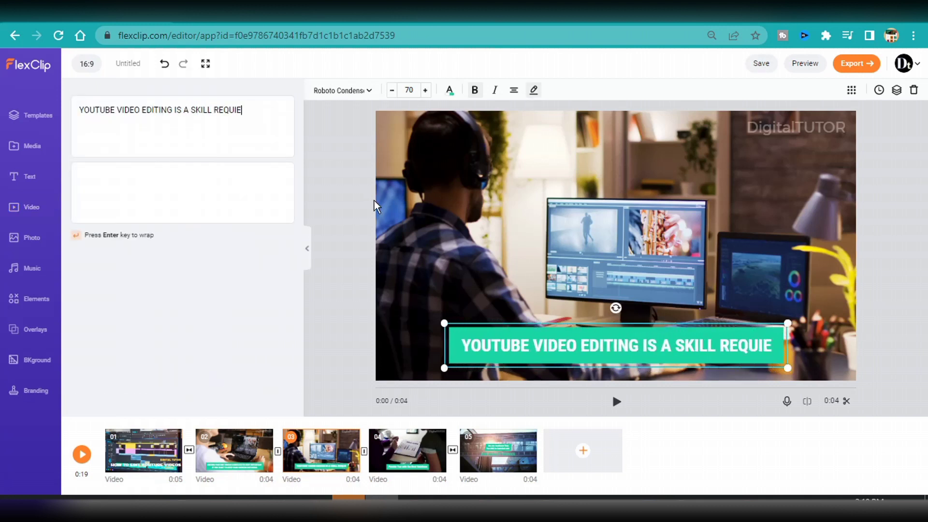
pyautogui.press('BackSpace')
pyautogui.write('RED BY EVERY')
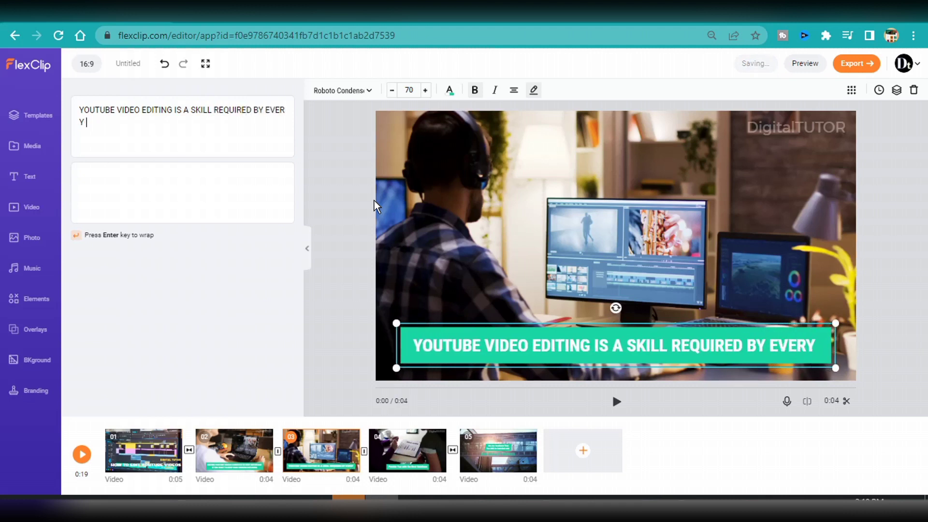
pyautogui.write(' YOUTUBE')
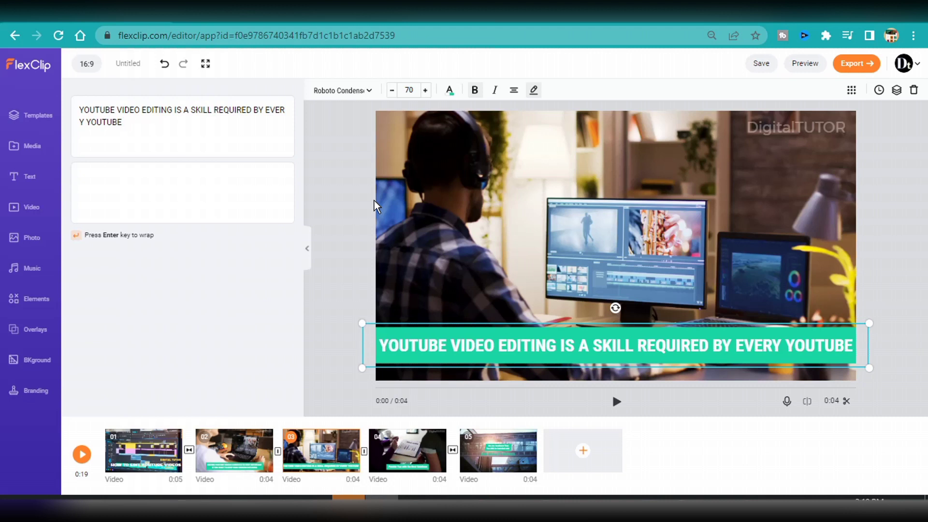
pyautogui.press('BackSpace')
pyautogui.press('BackSpace')
pyautogui.press('BackSpace')
pyautogui.press('BackSpace')
pyautogui.press('BackSpace')
pyautogui.press('BackSpace')
pyautogui.press('BackSpace')
pyautogui.press('BackSpace')
pyautogui.press('BackSpace')
pyautogui.press('BackSpace')
pyautogui.press('BackSpace')
pyautogui.press('BackSpace')
pyautogui.press('BackSpace')
pyautogui.press('BackSpace')
pyautogui.press('BackSpace')
pyautogui.press('BackSpace')
pyautogui.press('BackSpace')
pyautogui.press('BackSpace')
pyautogui.press('BackSpace')
pyautogui.press('BackSpace')
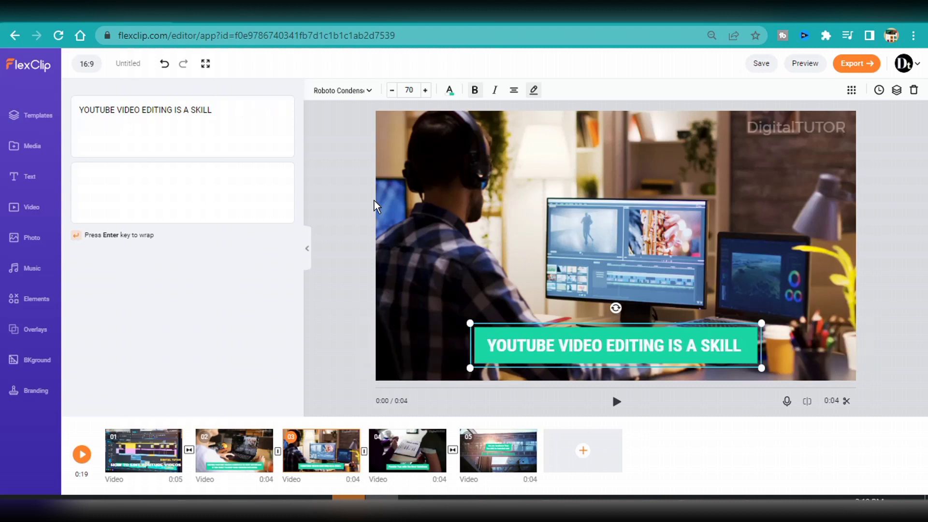
pyautogui.write('THATS SU')
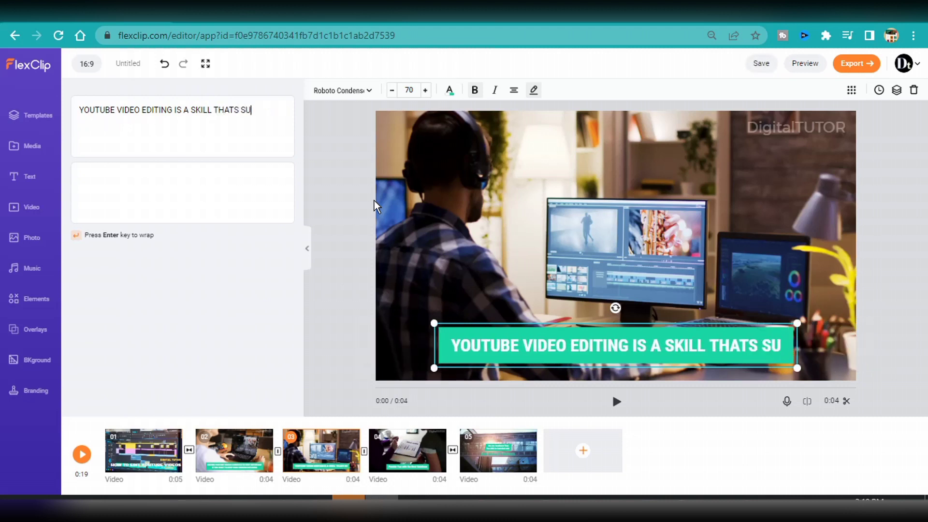
pyautogui.write('PPOSED TO BE MASTER')
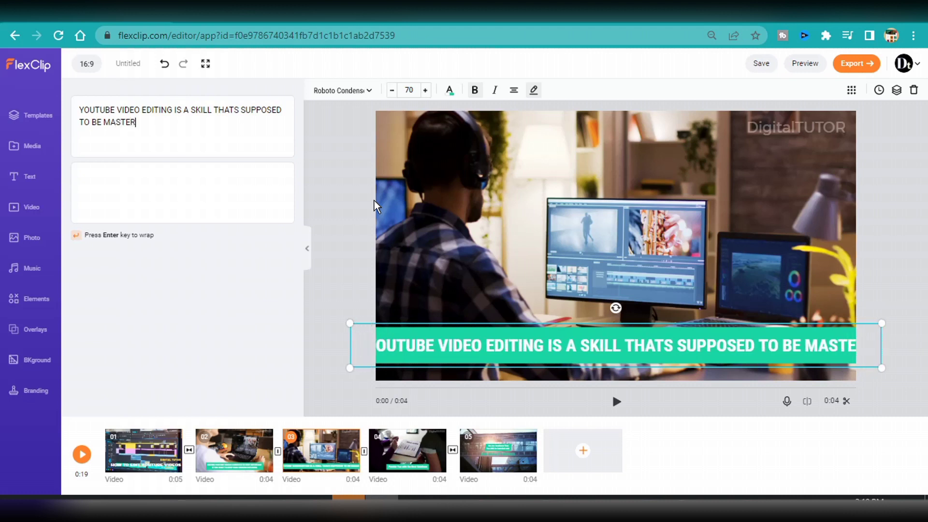
pyautogui.write('ED BY EVERY YOUTUBE ')
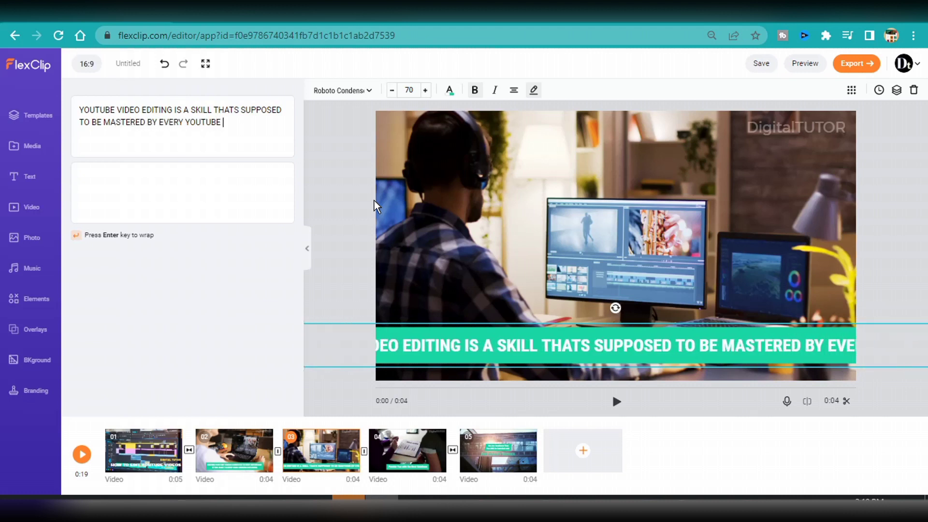
pyautogui.write('CONTENT CEAT OR')
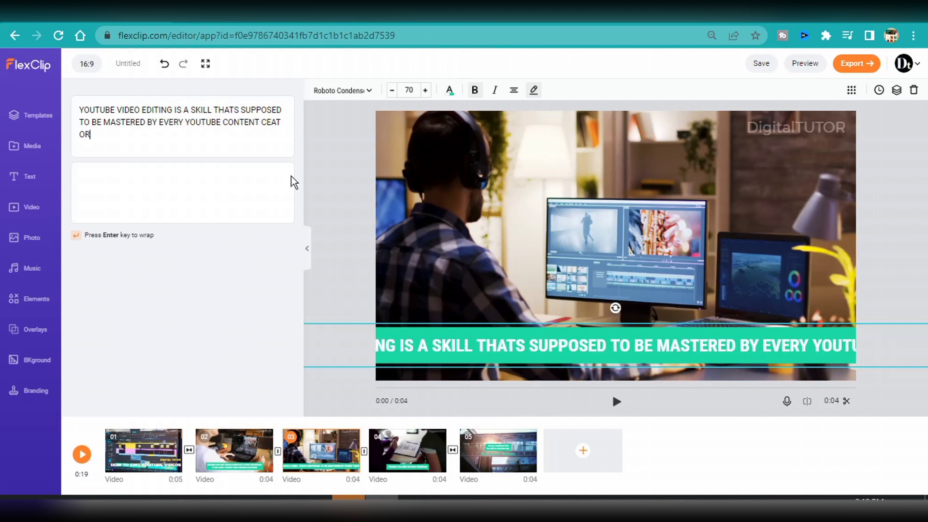
pyautogui.press('Return')
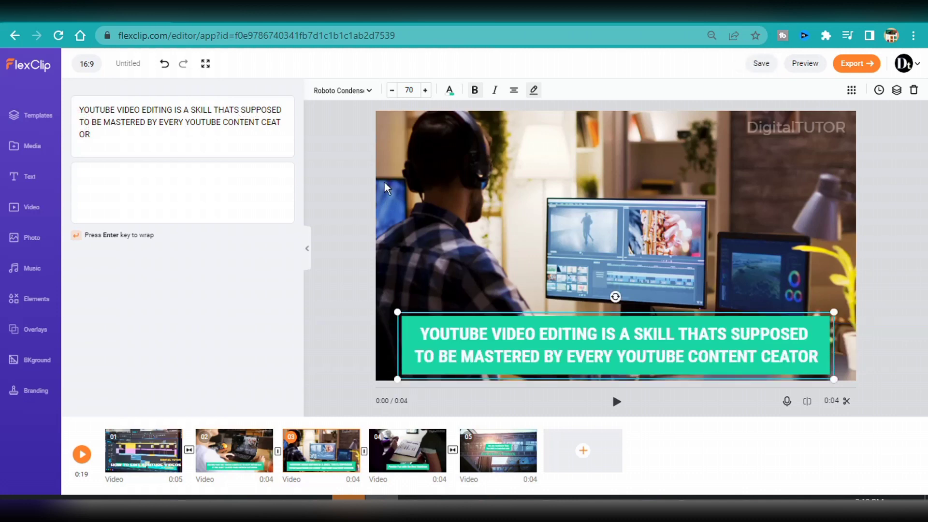
# Shrink scene 03's caption to font size 45 and place it in the lower-left corner of the video frame
pyautogui.moveTo(836, 381); pyautogui.dragTo(683, 356)
pyautogui.moveTo(553, 325); pyautogui.dragTo(538, 345)
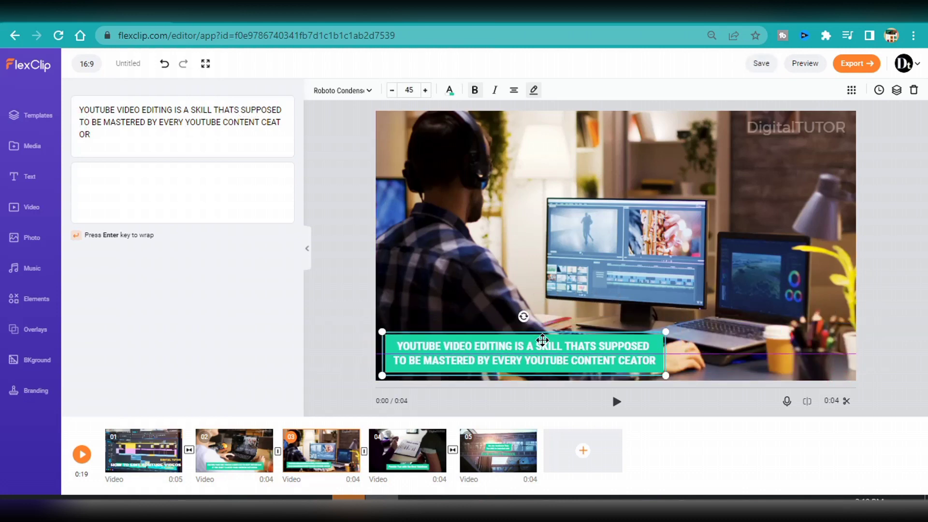
pyautogui.click(711, 375)
# Replace scene 04's footage with the 11-second stock clip of an editor seen from behind at his screens, accepting the trim
pyautogui.click(408, 451)
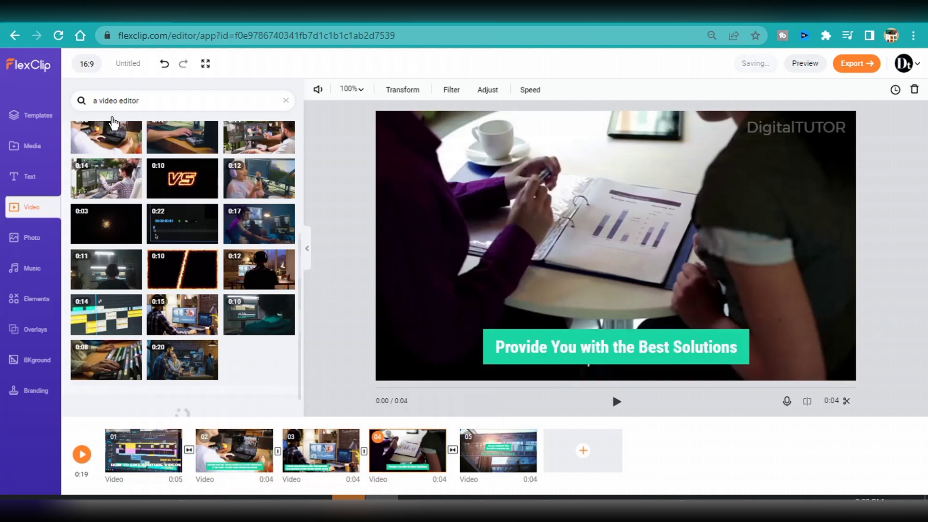
pyautogui.click(100, 269)
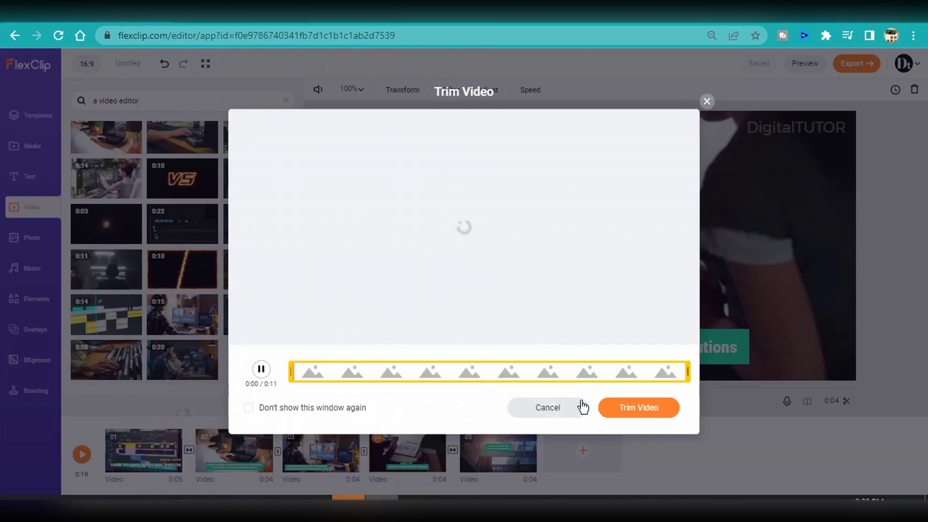
pyautogui.click(634, 409)
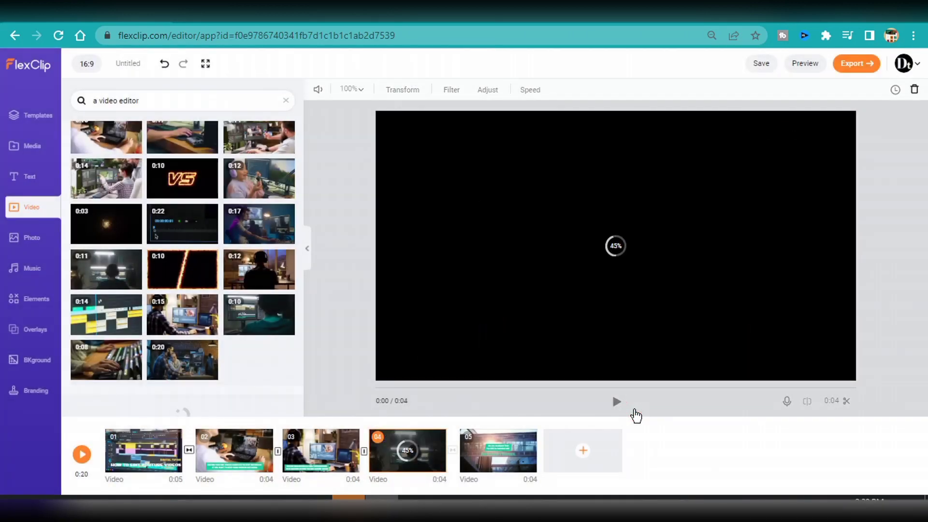
# Replace scene 04's caption with "HERE ARE THE FIVE BASIC STEPS TO EDITING A STANDARD YOUTUBE VIDEO" at font size 42, centred near the frame's bottom
pyautogui.click(675, 352)
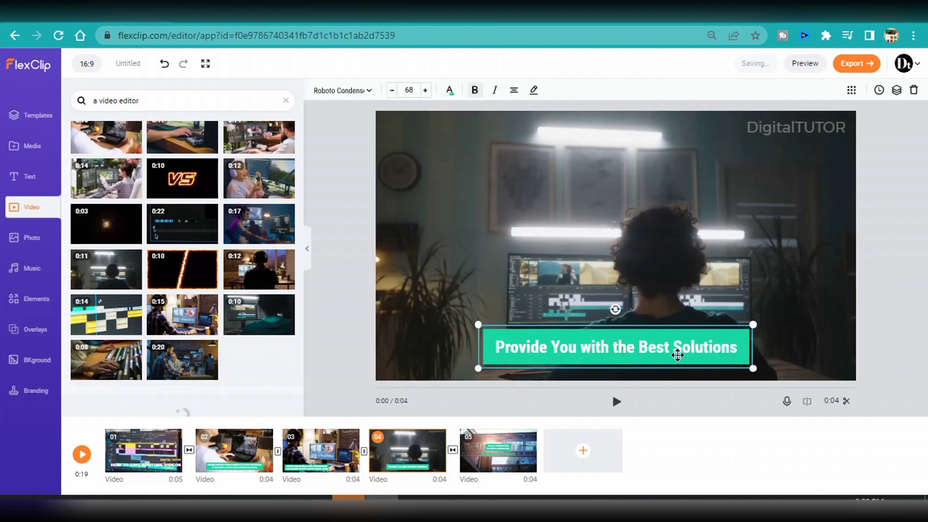
pyautogui.click(741, 348)
pyautogui.write('HERE')
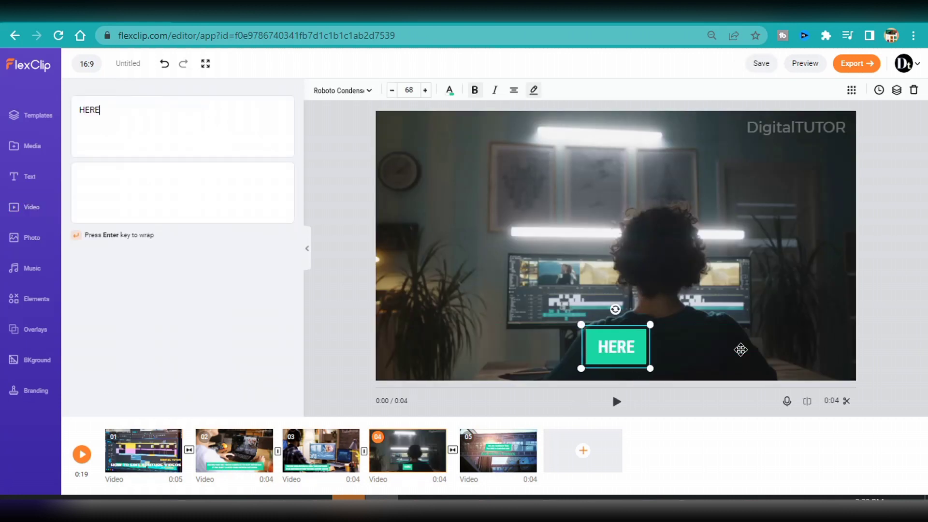
pyautogui.write(' ARE THE FIVE BASIC STEP')
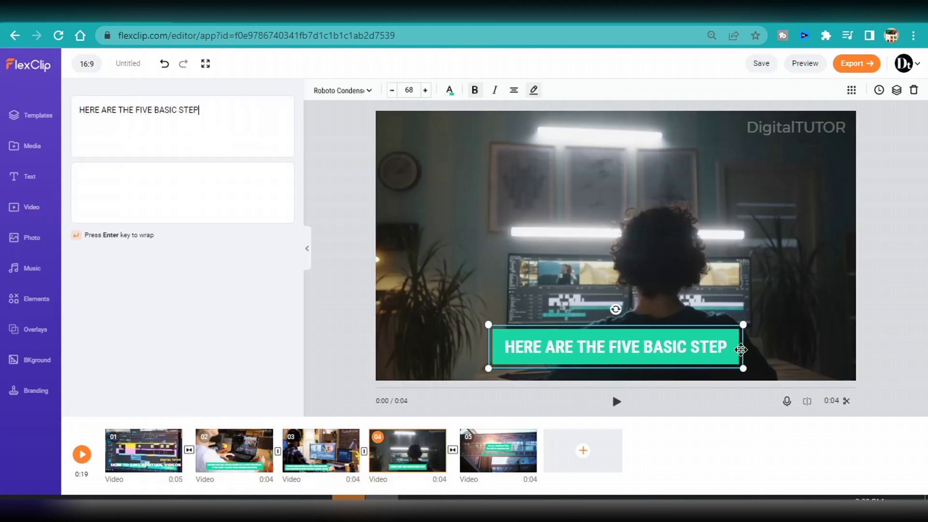
pyautogui.write('S TO EDITING THE')
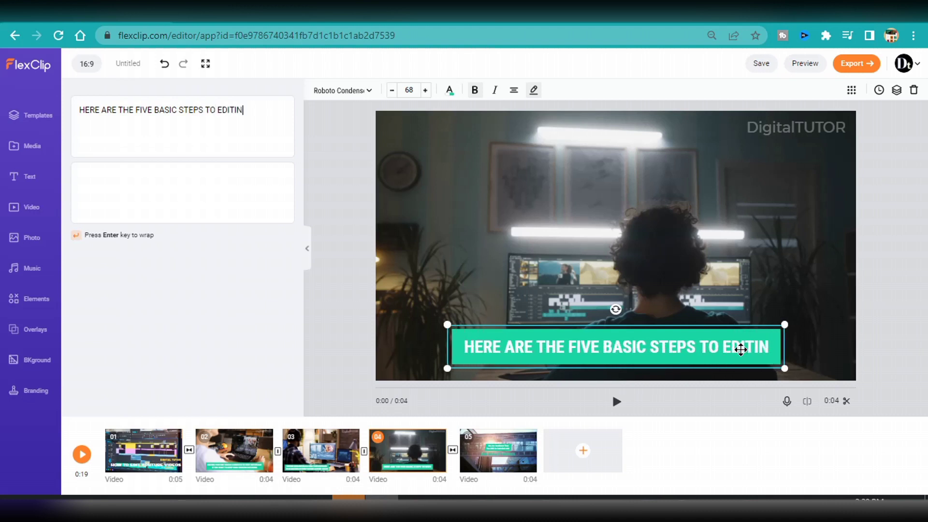
pyautogui.press('BackSpace')
pyautogui.press('BackSpace')
pyautogui.press('BackSpace')
pyautogui.write('A')
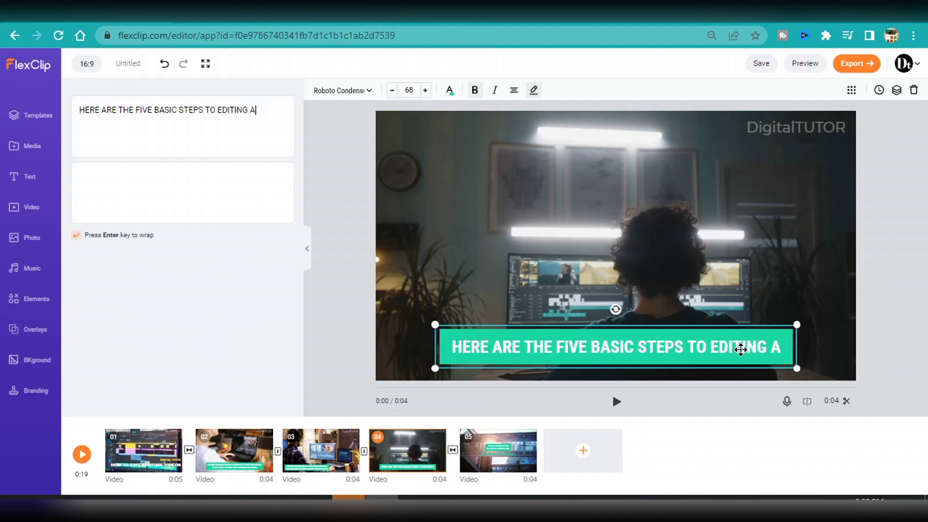
pyautogui.write(' STANDARD YOUTUBE VIDEO')
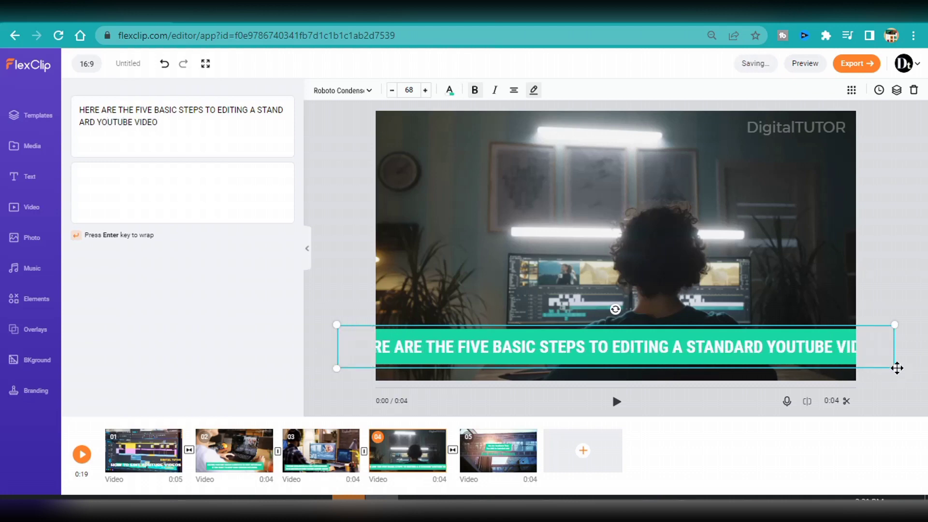
pyautogui.moveTo(895, 368); pyautogui.dragTo(682, 351)
pyautogui.moveTo(550, 343); pyautogui.dragTo(650, 349)
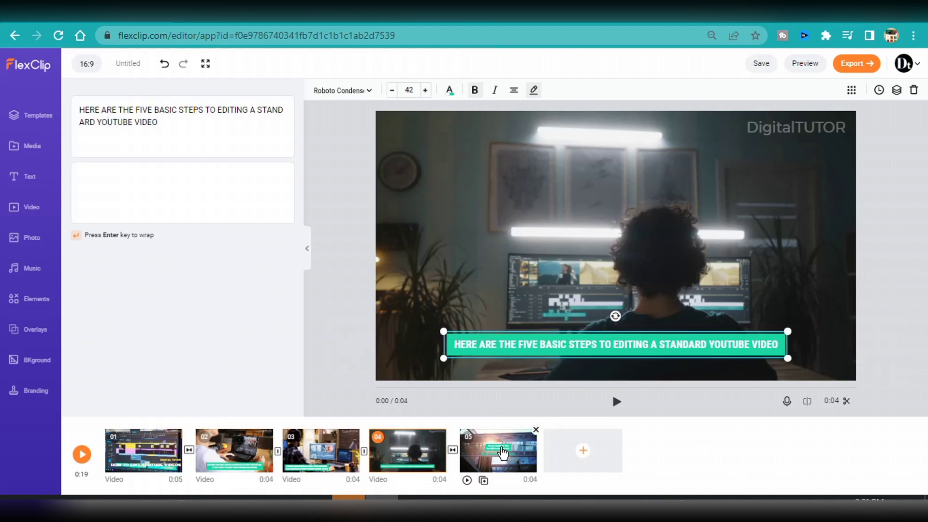
# Search stock videos for "a person writing a todo list" and replace scene 05's footage with the 59-second to-do list clip, accepting the trim
pyautogui.click(503, 453)
pyautogui.click(154, 101)
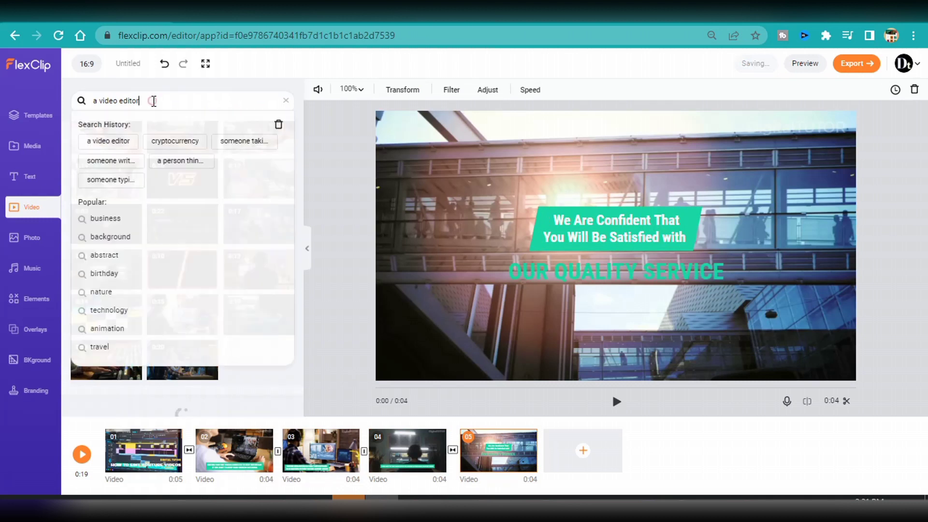
pyautogui.press('BackSpace')
pyautogui.press('BackSpace')
pyautogui.press('BackSpace')
pyautogui.press('BackSpace')
pyautogui.press('BackSpace')
pyautogui.press('BackSpace')
pyautogui.press('BackSpace')
pyautogui.press('BackSpace')
pyautogui.press('BackSpace')
pyautogui.press('BackSpace')
pyautogui.press('BackSpace')
pyautogui.press('BackSpace')
pyautogui.press('BackSpace')
pyautogui.press('BackSpace')
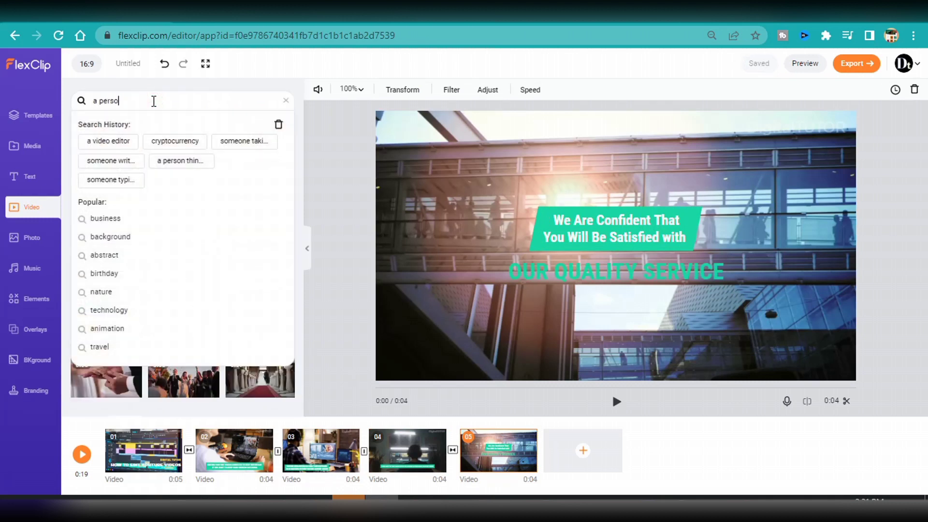
pyautogui.write('a person writing a todo list')
pyautogui.press('Return')
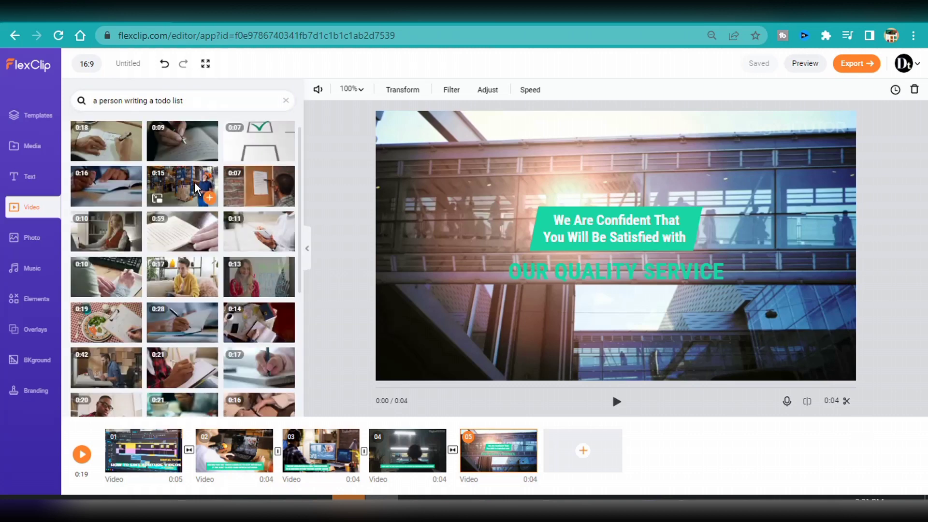
pyautogui.moveTo(191, 236); pyautogui.dragTo(498, 449)
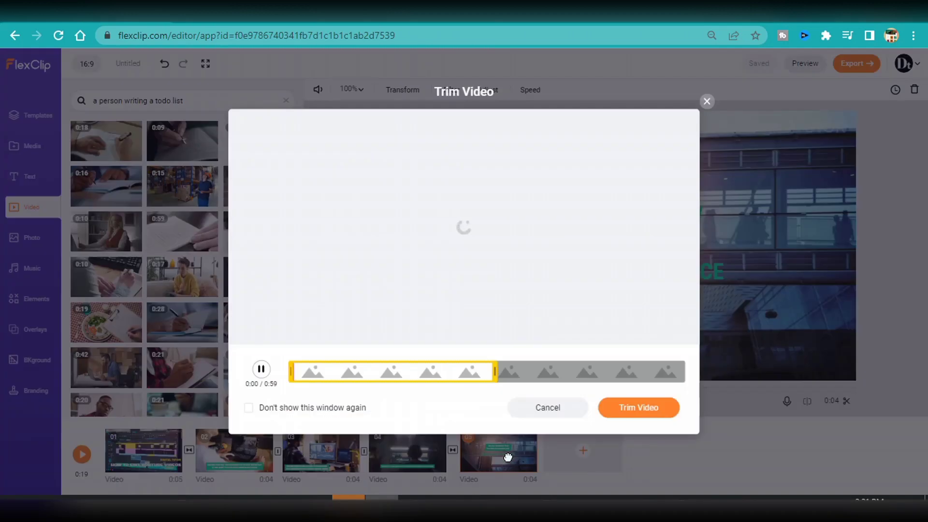
pyautogui.click(637, 423)
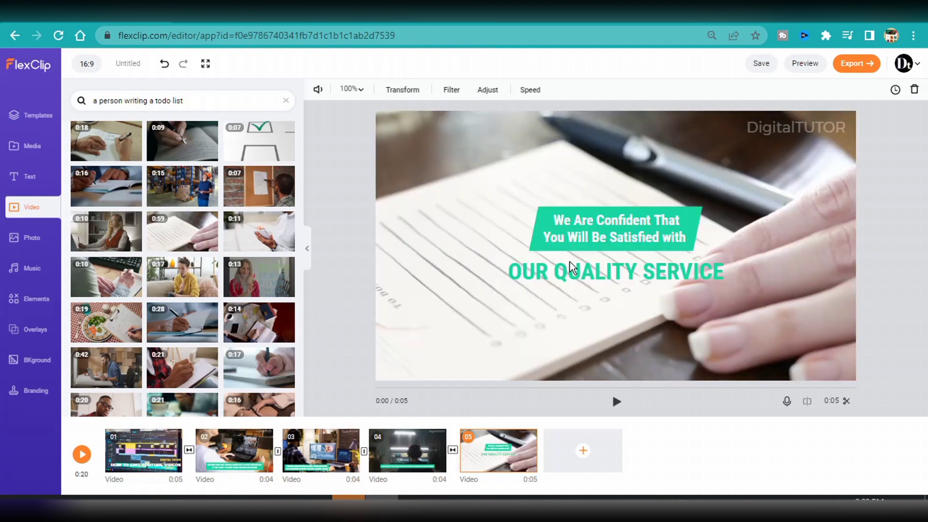
# Delete the template text from scene 05 and add the HIGH LIGHT dynamic text in its place
pyautogui.click(683, 259)
pyautogui.press('Delete')
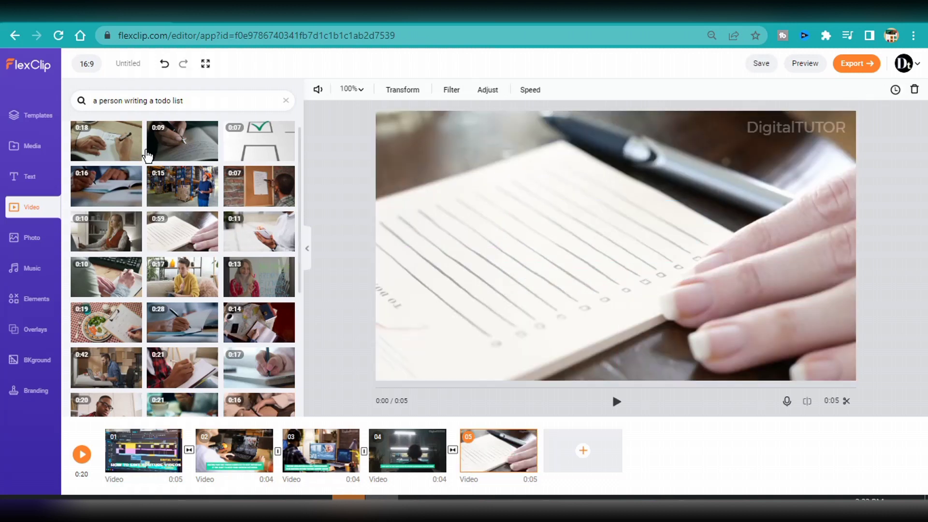
pyautogui.click(29, 177)
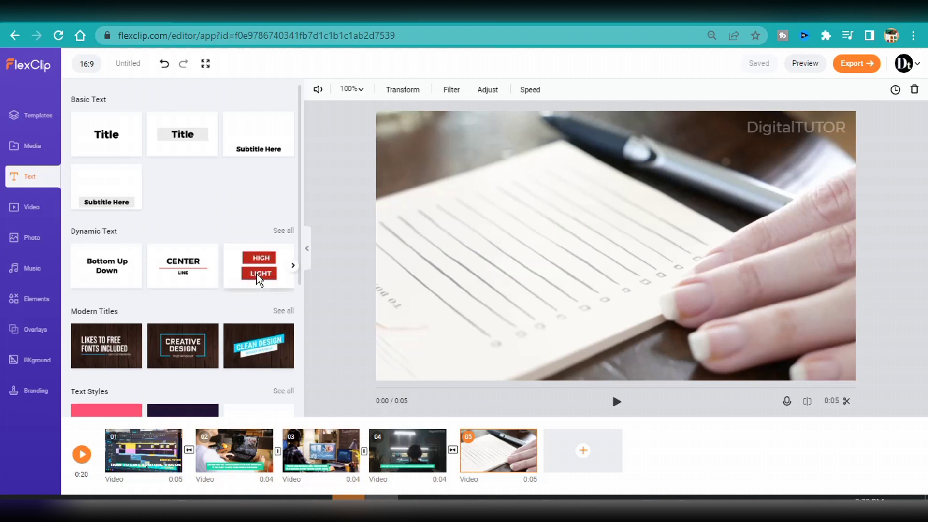
pyautogui.click(257, 278)
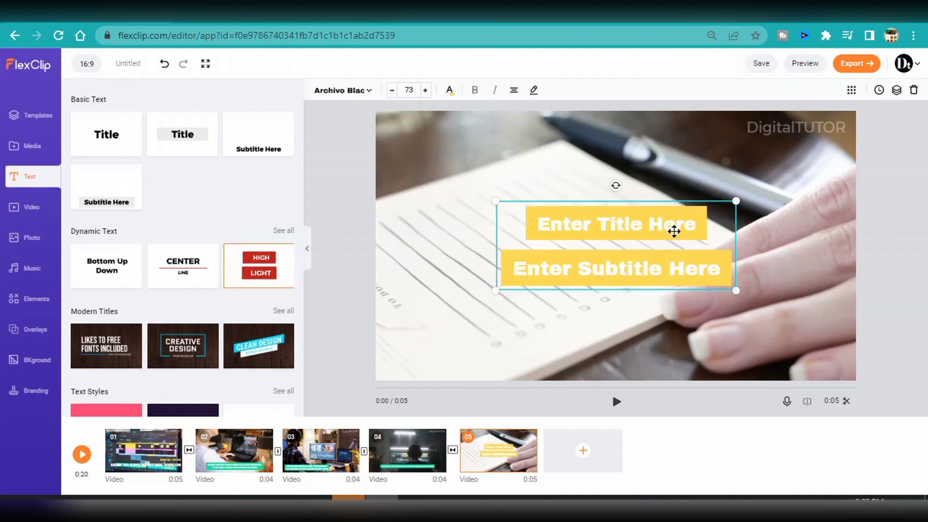
# Change the colour scheme of scene 05's title and subtitle boxes to orange with white text
pyautogui.click(449, 90)
pyautogui.click(408, 202)
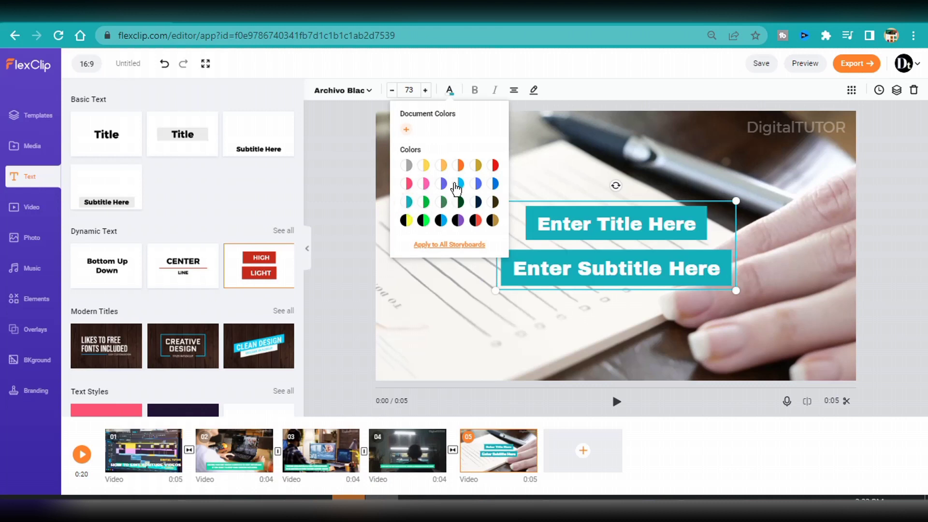
pyautogui.click(477, 184)
pyautogui.click(459, 166)
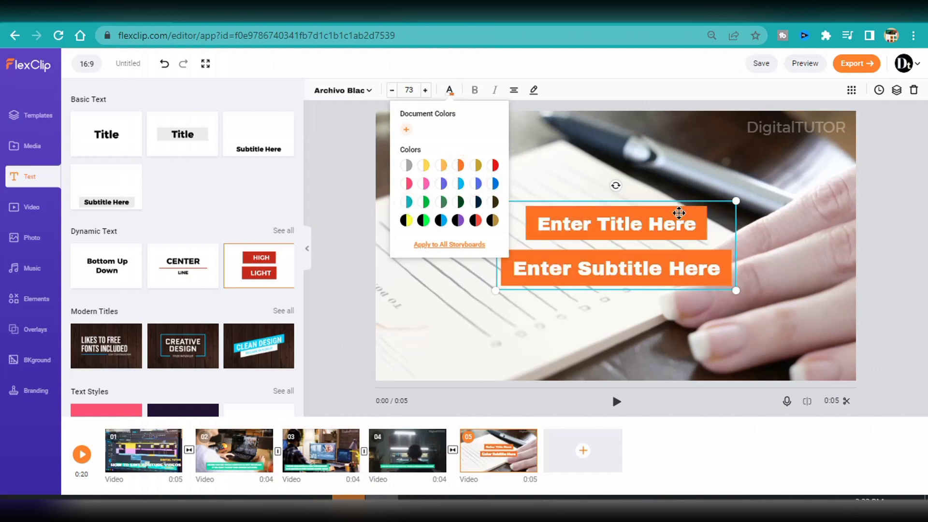
# Set scene 05's title to "STEP 1" and its subtitle to "Make a detailed video plan"
pyautogui.doubleClick(694, 223)
pyautogui.write('s')
pyautogui.press('BackSpace')
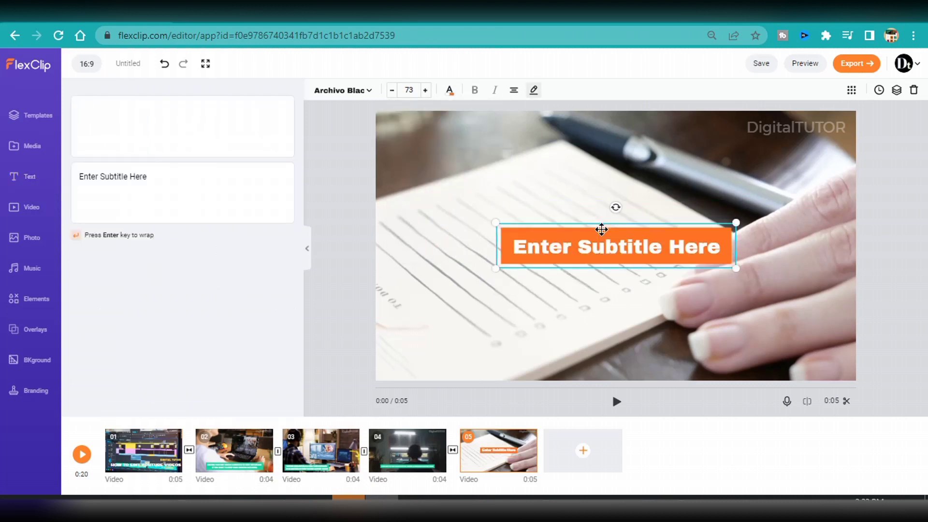
pyautogui.write('STEP 1')
pyautogui.tripleClick(155, 181)
pyautogui.write('M')
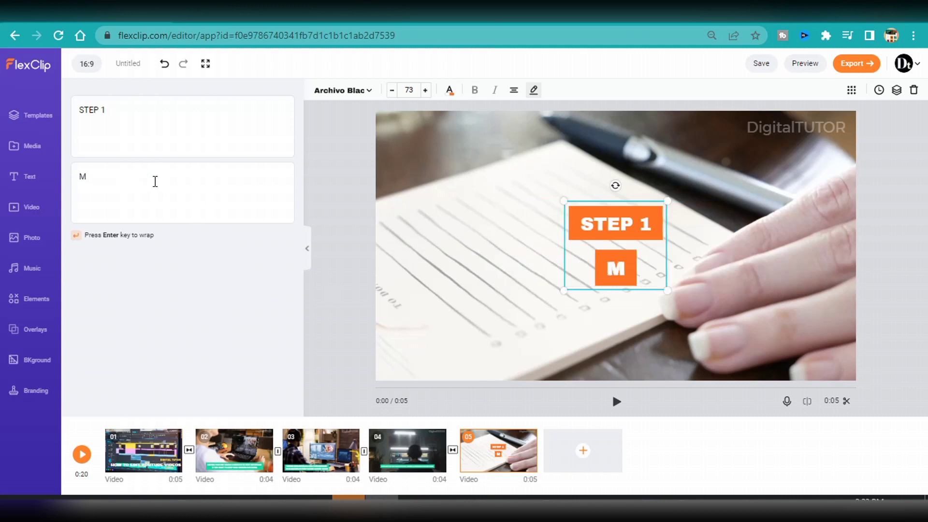
pyautogui.write('ake a detailed video plan')
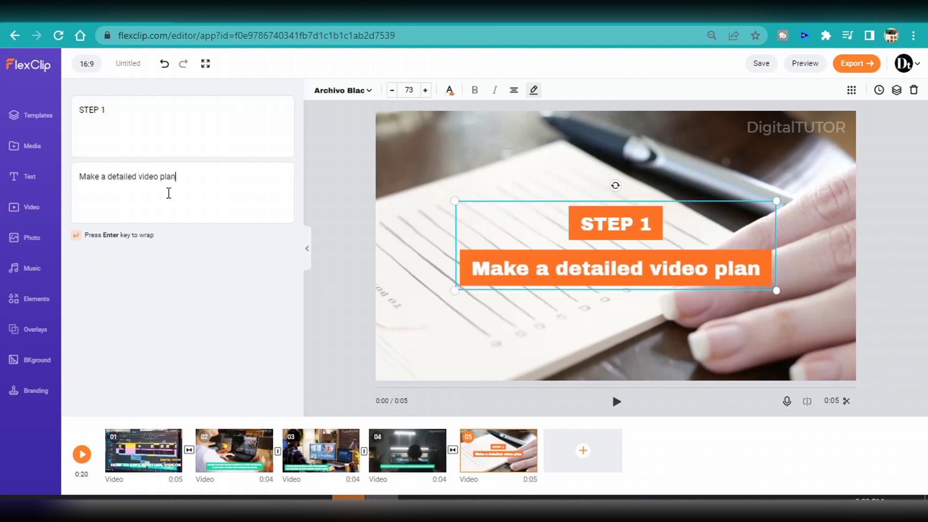
# Shrink scene 05's text to font size 52, move it to the lower left of the frame and left-align it
pyautogui.click(596, 271)
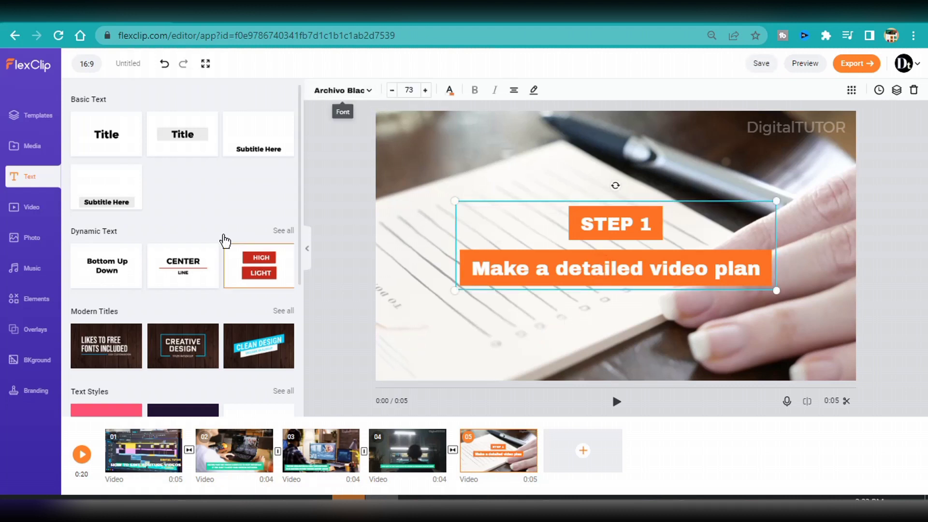
pyautogui.moveTo(776, 290); pyautogui.dragTo(684, 266)
pyautogui.moveTo(561, 253); pyautogui.dragTo(512, 336)
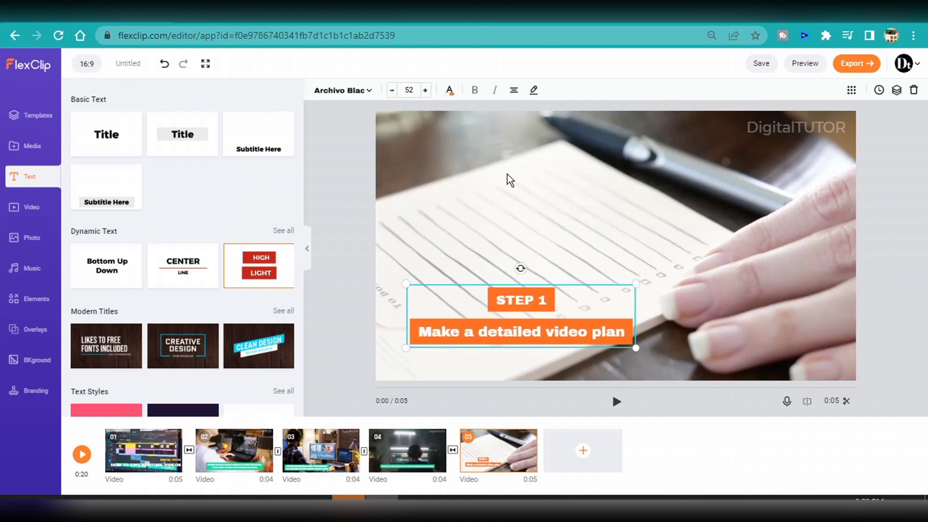
pyautogui.click(514, 90)
pyautogui.click(513, 90)
pyautogui.click(670, 319)
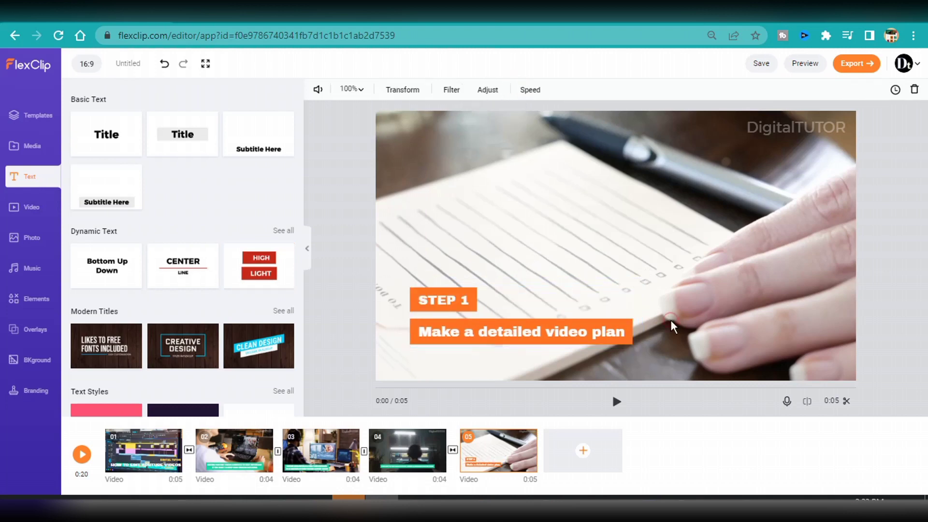
# Add scene 06 with the 28-second clip of a hand writing in a notebook and set its speed to 2x
pyautogui.click(557, 453)
pyautogui.click(31, 206)
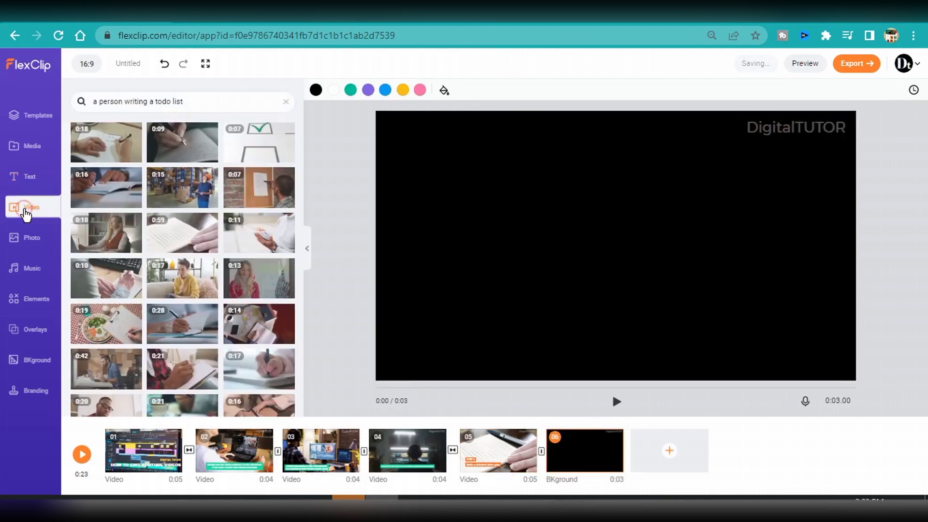
pyautogui.click(192, 325)
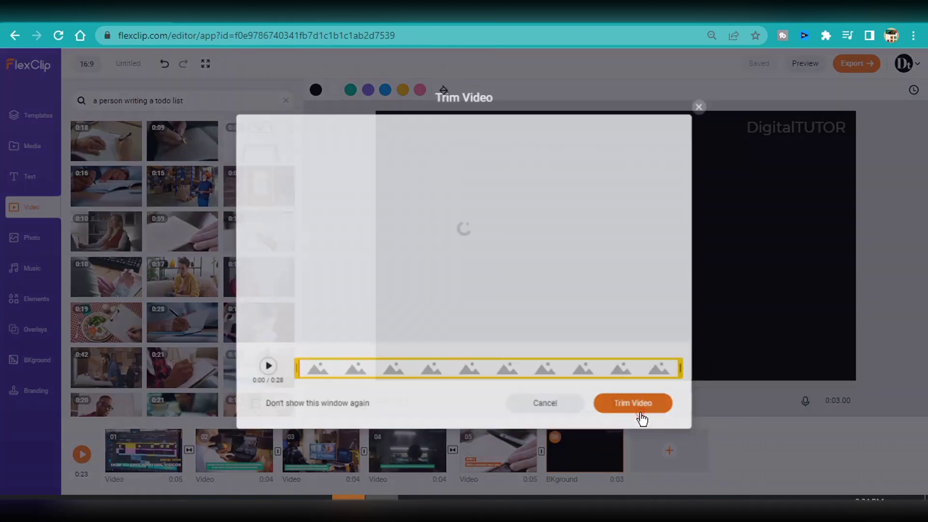
pyautogui.click(642, 419)
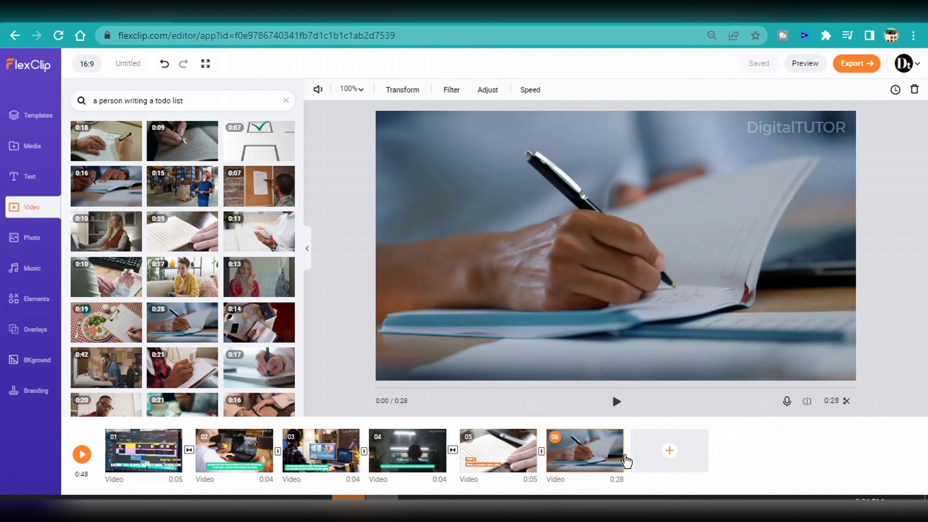
pyautogui.click(529, 90)
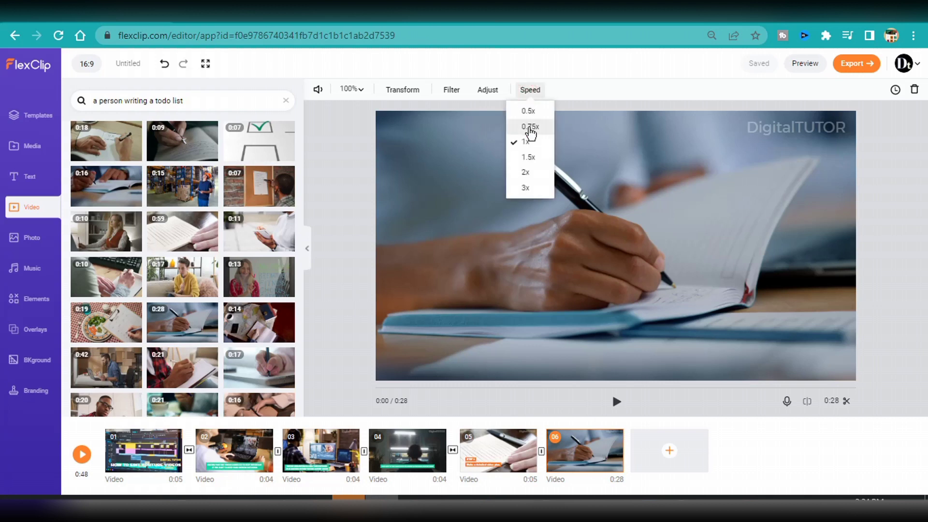
pyautogui.click(531, 173)
# Add scene 07 with the 17-second clip of a hand writing in a spiral notebook, trimmed to about 5 seconds
pyautogui.click(667, 454)
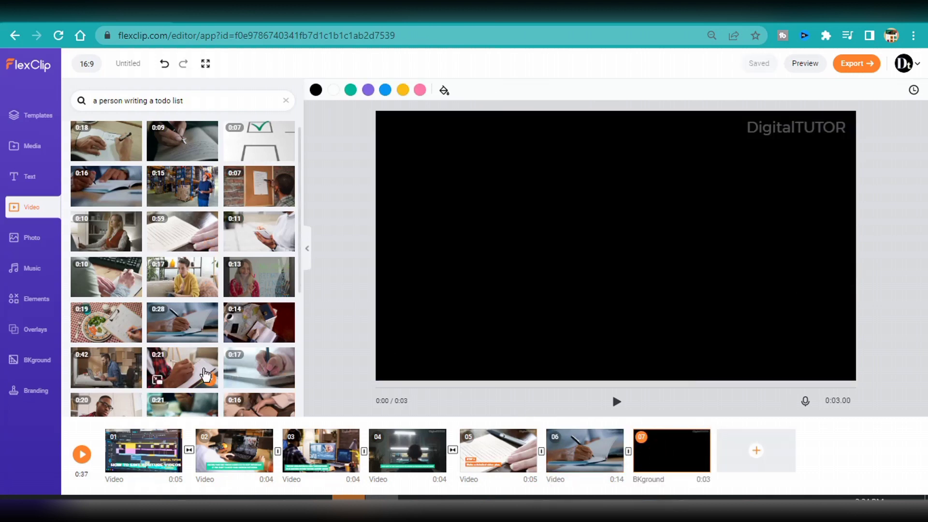
pyautogui.moveTo(258, 367); pyautogui.dragTo(669, 452)
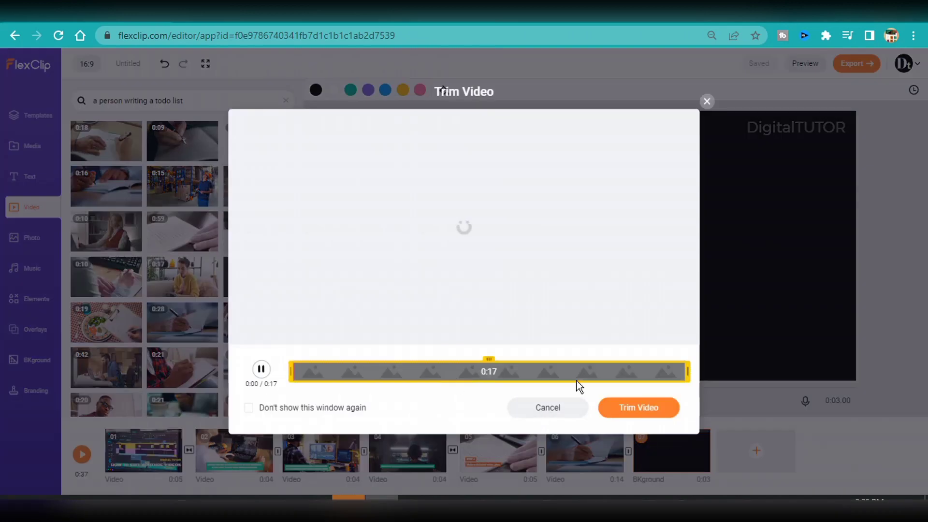
pyautogui.moveTo(687, 378); pyautogui.dragTo(425, 378)
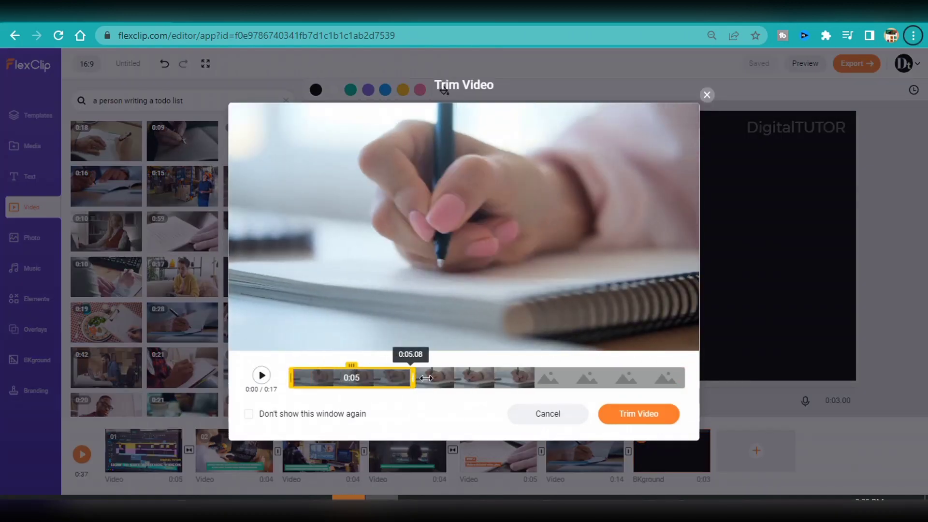
pyautogui.click(652, 419)
# Add a blank scene 08 and search the stock videos for "a person using a camera"
pyautogui.click(756, 453)
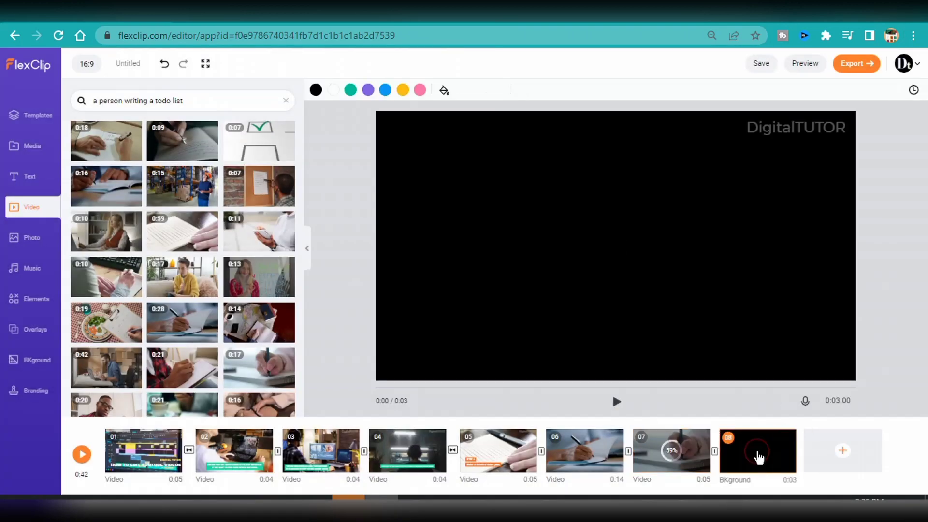
pyautogui.click(285, 101)
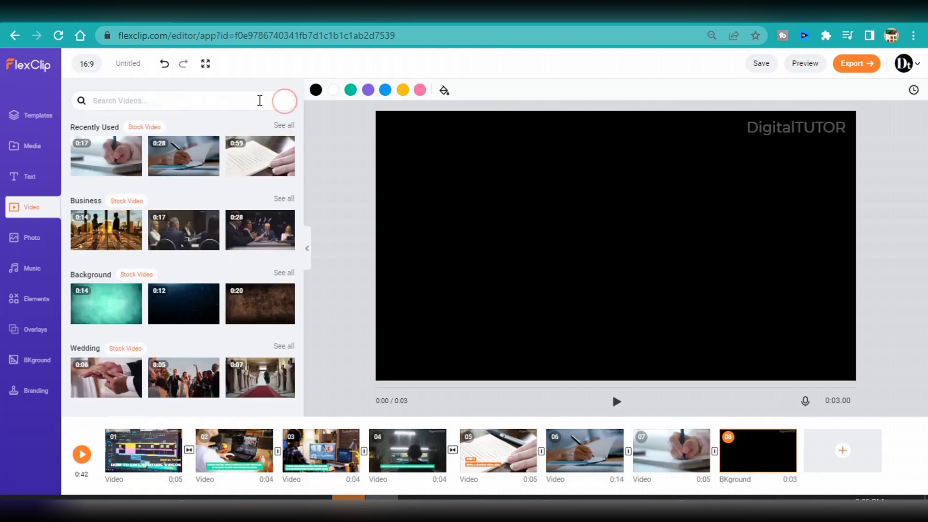
pyautogui.click(238, 100)
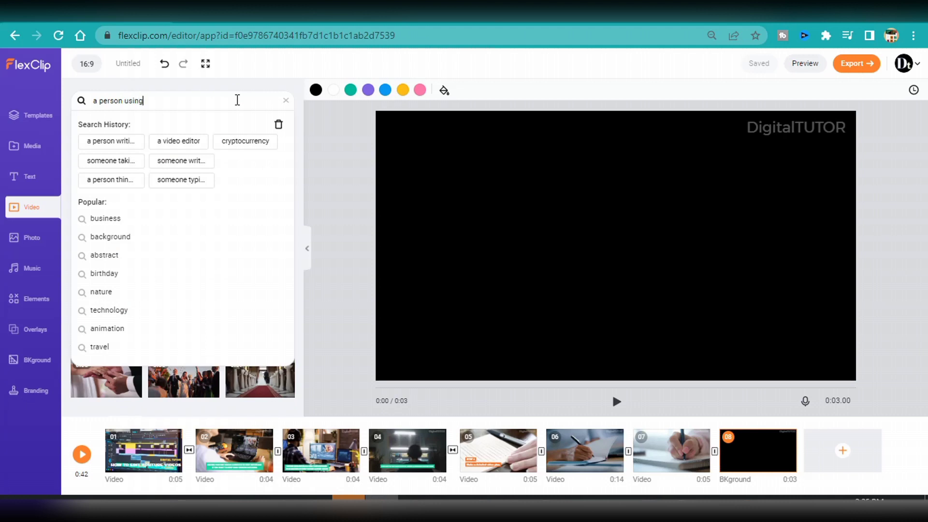
pyautogui.write('a person using a camera')
pyautogui.press('Return')
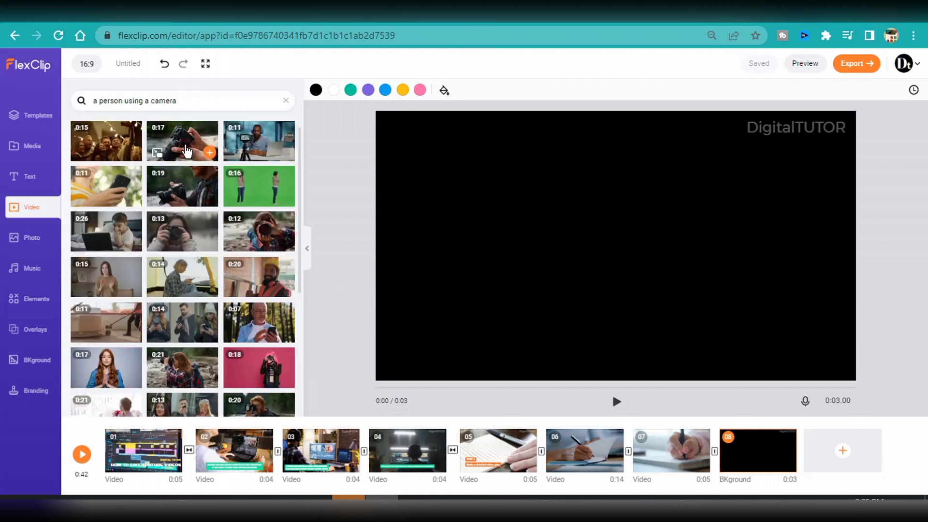
# Insert the 17-second clip of hands holding a camera by a river, trimmed to about 6 seconds
pyautogui.moveTo(186, 153); pyautogui.dragTo(760, 466)
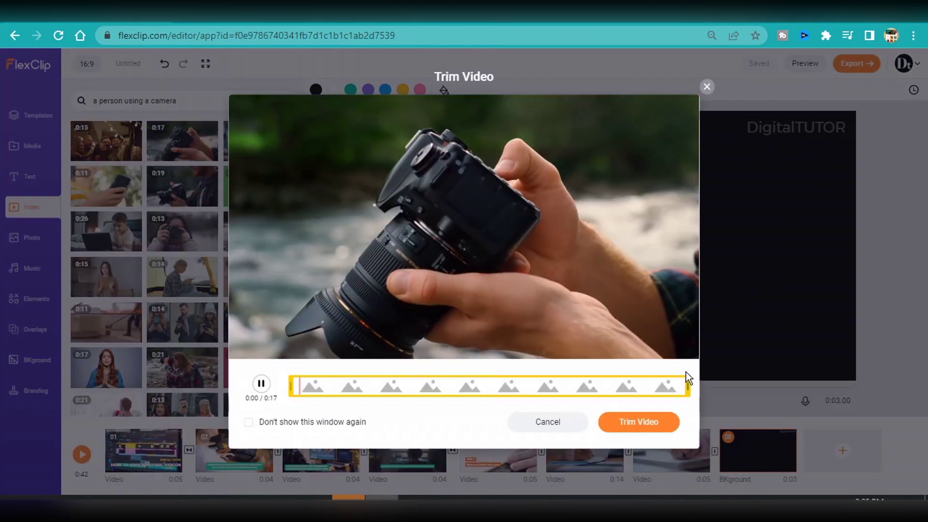
pyautogui.moveTo(687, 385); pyautogui.dragTo(430, 385)
pyautogui.click(645, 425)
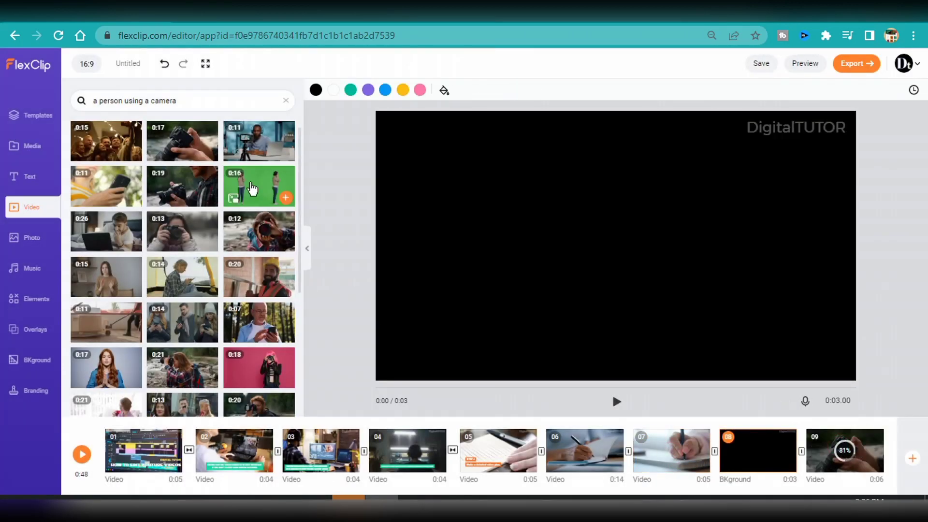
# Browse the remaining camera clips and try a stock video search for "videographer"
pyautogui.scroll(-3, 196, 344)
pyautogui.scroll(-2, 196, 344)
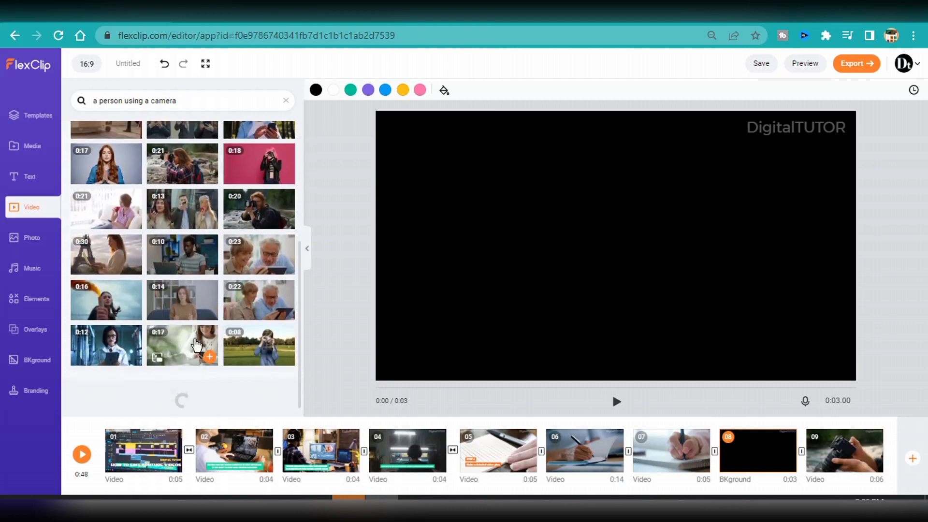
pyautogui.click(286, 100)
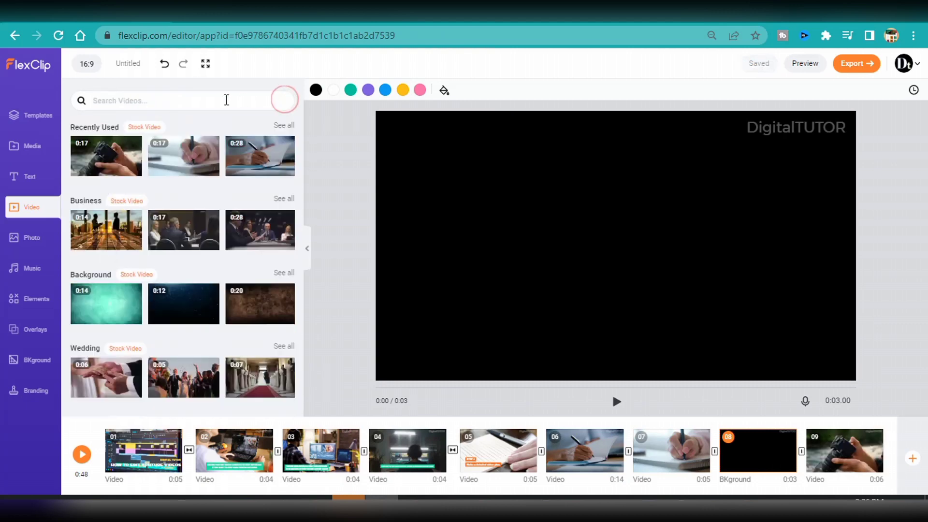
pyautogui.click(226, 100)
pyautogui.write('videograper')
pyautogui.press('Return')
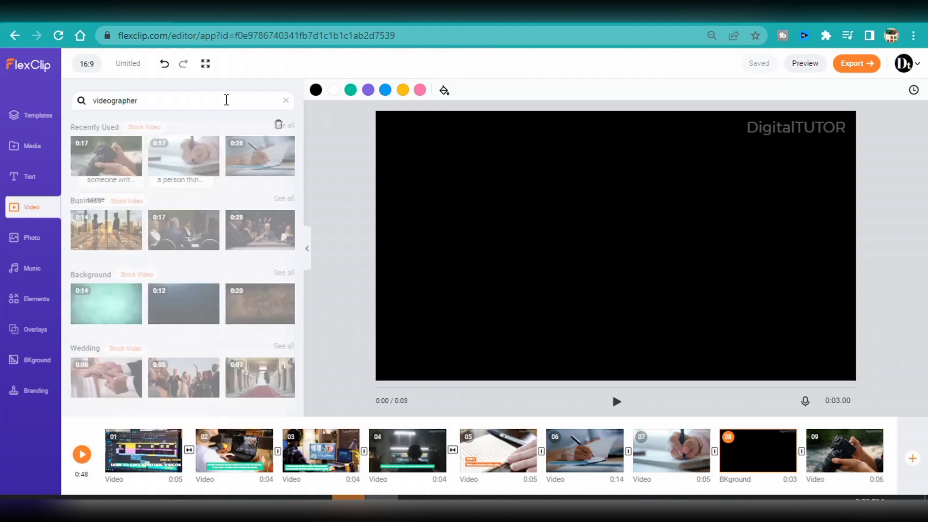
# Replace the search term and search the stock videos for "camera"
pyautogui.press('BackSpace')
pyautogui.press('BackSpace')
pyautogui.press('BackSpace')
pyautogui.press('BackSpace')
pyautogui.press('BackSpace')
pyautogui.press('BackSpace')
pyautogui.press('BackSpace')
pyautogui.press('BackSpace')
pyautogui.press('BackSpace')
pyautogui.press('BackSpace')
pyautogui.press('BackSpace')
pyautogui.press('BackSpace')
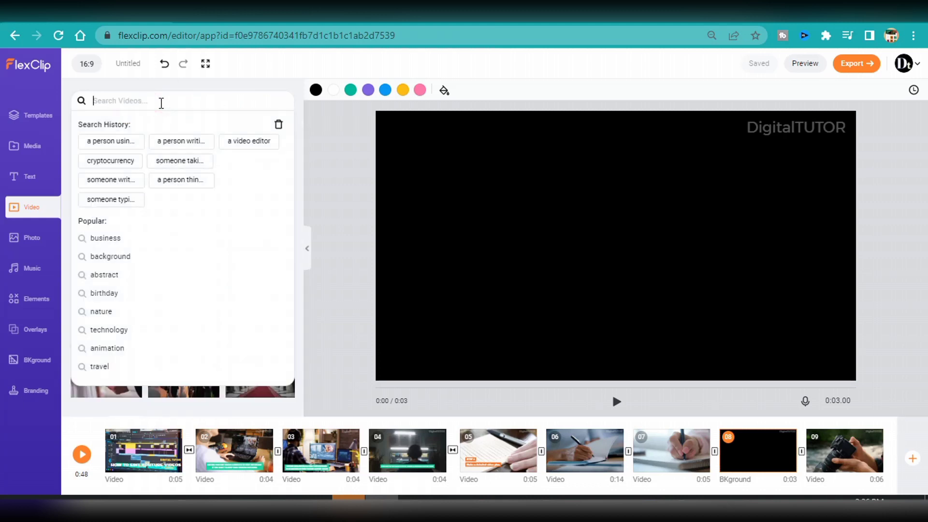
pyautogui.write('camera')
pyautogui.press('Return')
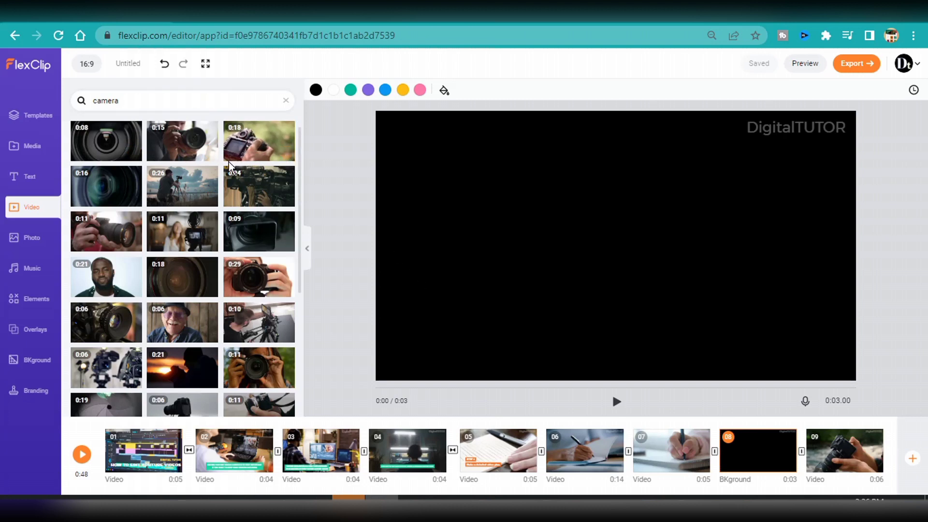
# Add another blank scene at the end and reorder the timeline so the river camera clip becomes scene 08
pyautogui.click(913, 459)
pyautogui.moveTo(790, 493); pyautogui.dragTo(679, 452)
pyautogui.click(749, 452)
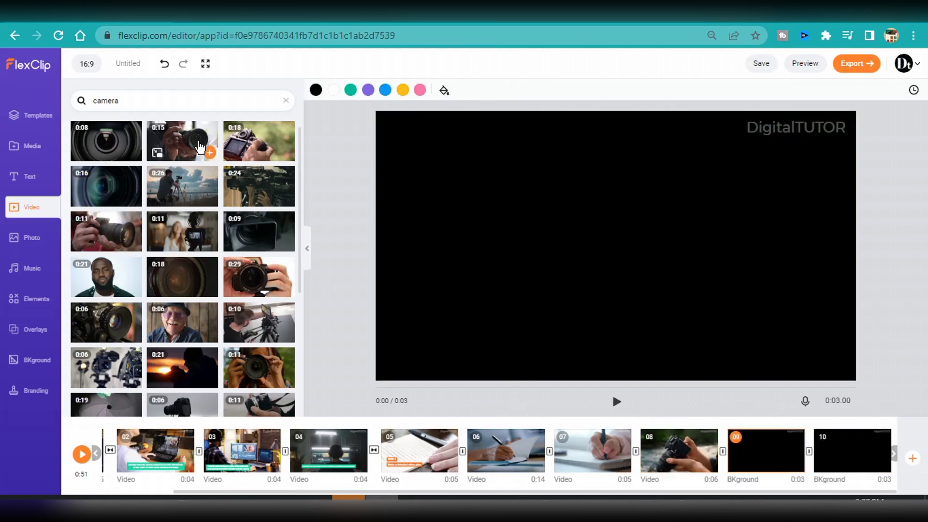
# Fill scene 09 with the 15-second clip of a man holding a camera, trimmed to about 6 seconds
pyautogui.moveTo(199, 145); pyautogui.dragTo(773, 454)
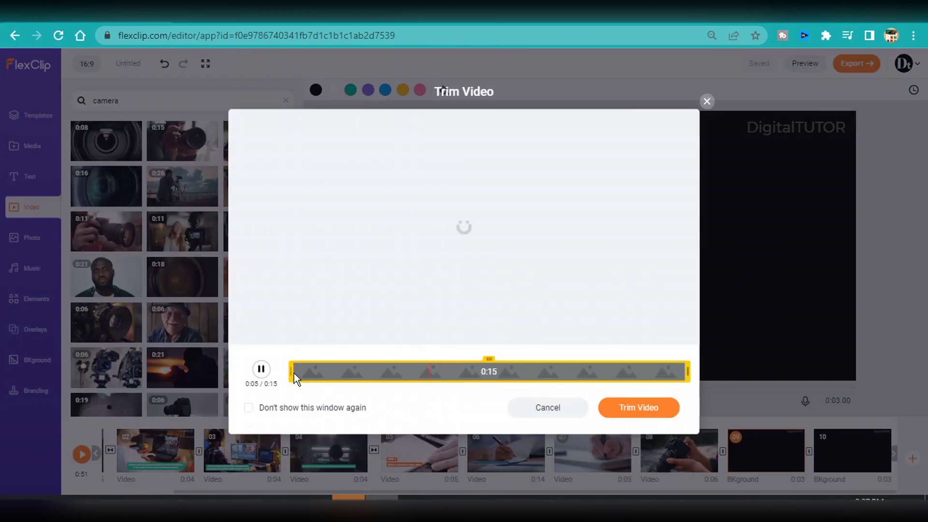
pyautogui.moveTo(686, 387); pyautogui.dragTo(541, 385)
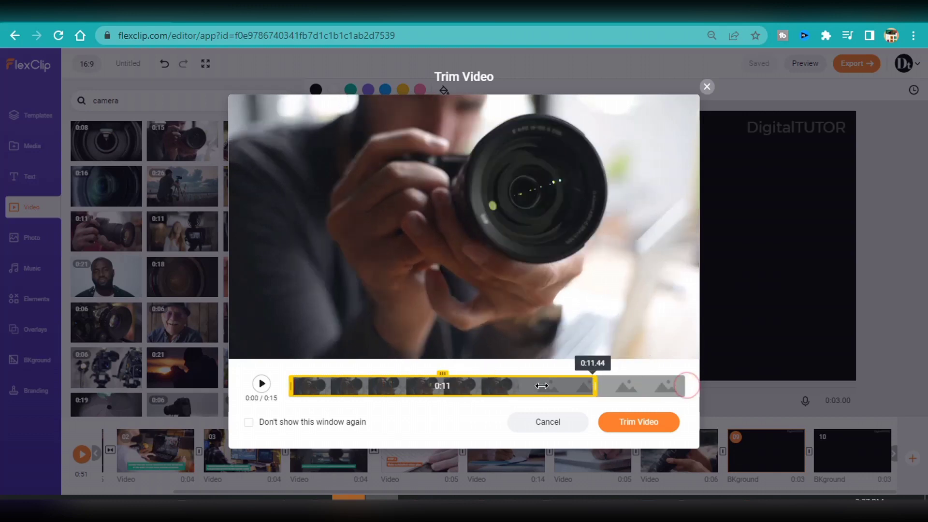
pyautogui.click(629, 421)
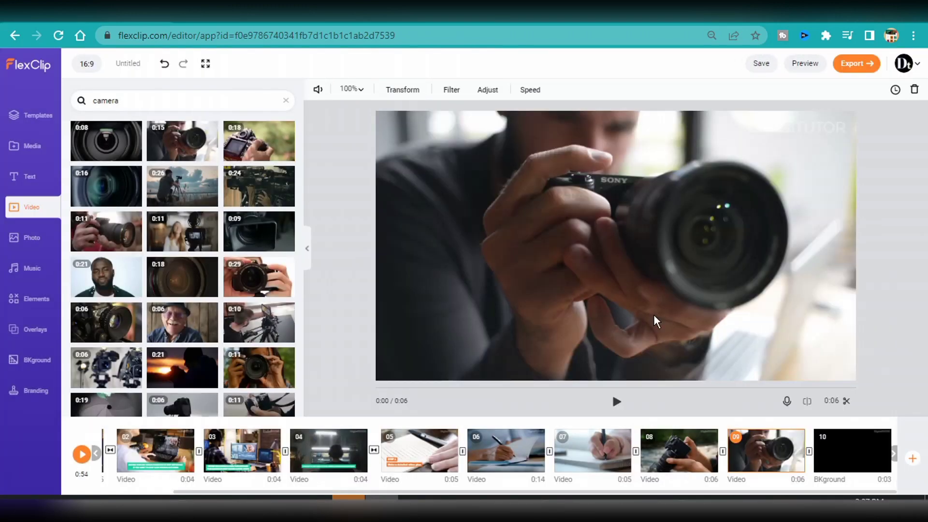
# Fill scene 10 with the 10-second clip of a person operating a tripod-mounted camera, accepting the trim
pyautogui.click(851, 450)
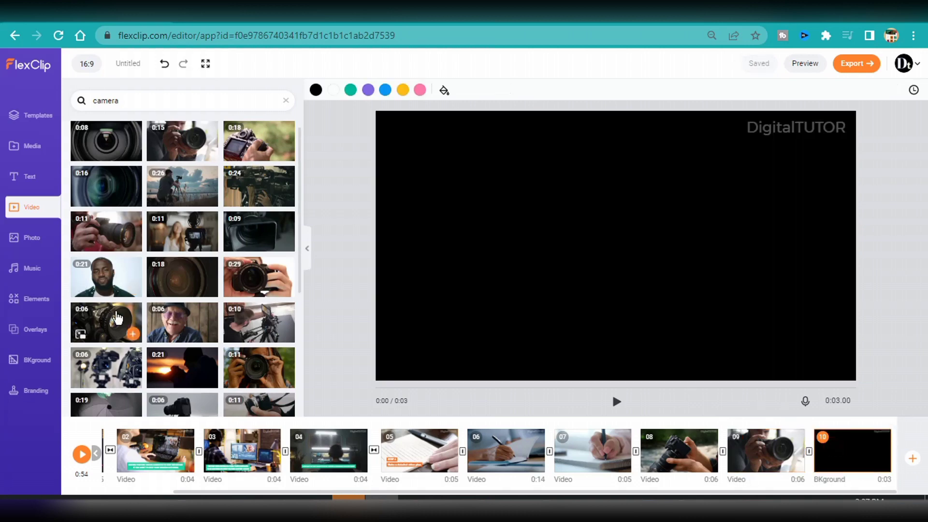
pyautogui.moveTo(262, 331); pyautogui.dragTo(848, 457)
pyautogui.moveTo(686, 372); pyautogui.dragTo(420, 371)
pyautogui.click(634, 424)
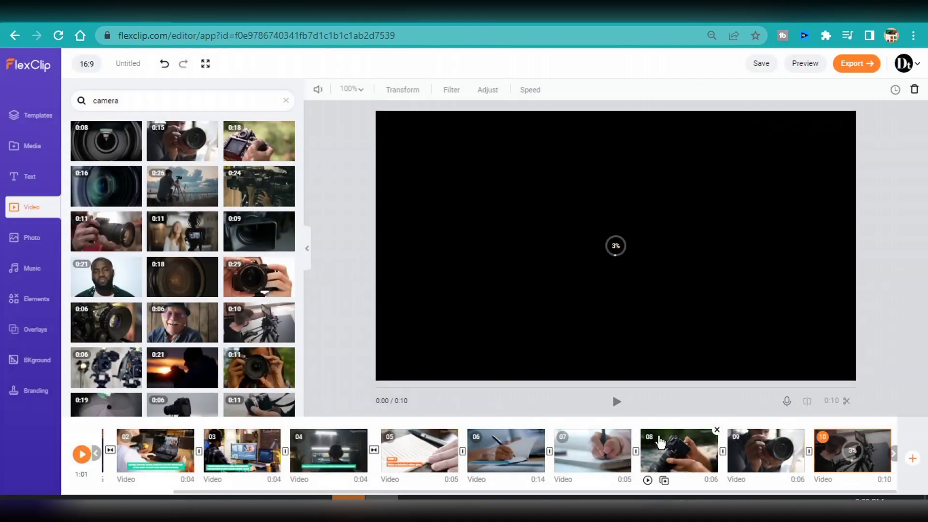
# Add the HIGH LIGHT dynamic text to scene 08 and left-align it
pyautogui.click(664, 454)
pyautogui.click(29, 174)
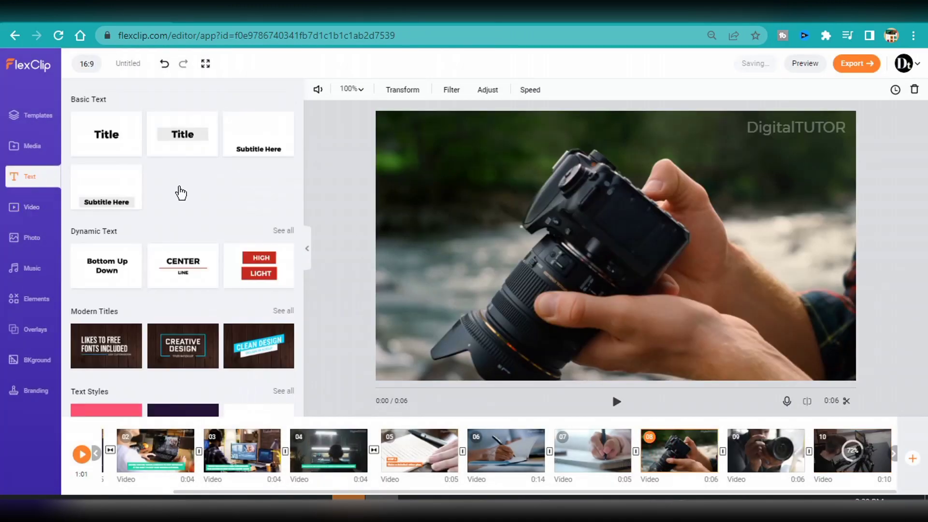
pyautogui.click(260, 267)
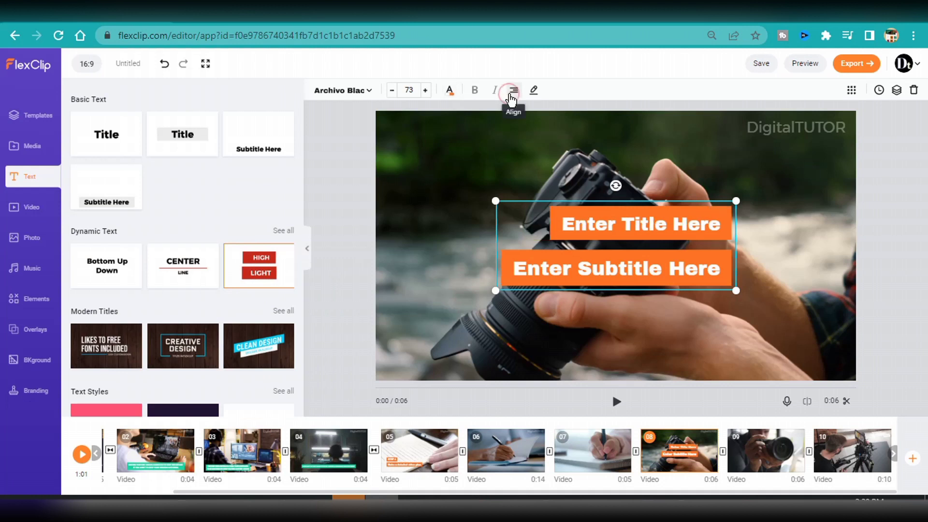
# Change scene 08's text boxes to light blue with white text and move them to the lower left of the frame
pyautogui.click(449, 91)
pyautogui.click(461, 203)
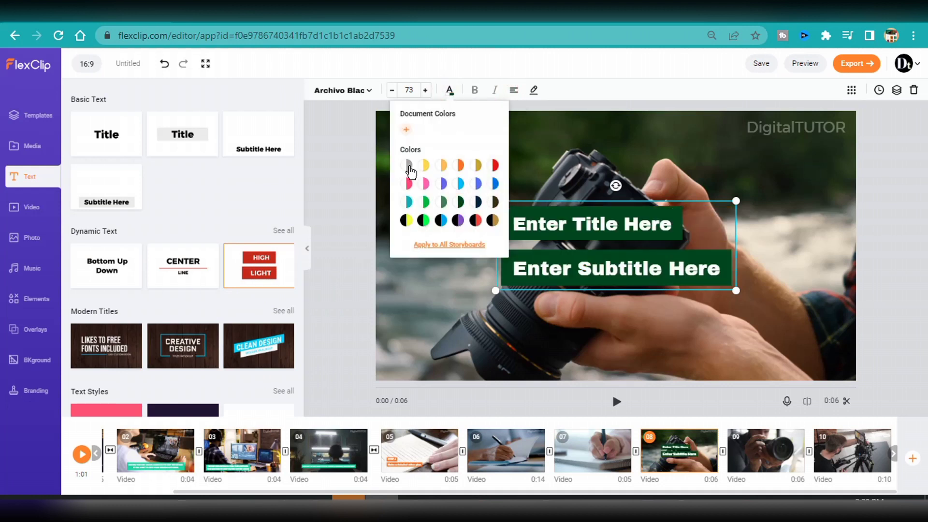
pyautogui.click(409, 165)
pyautogui.click(460, 183)
pyautogui.click(612, 265)
pyautogui.moveTo(611, 266); pyautogui.dragTo(536, 321)
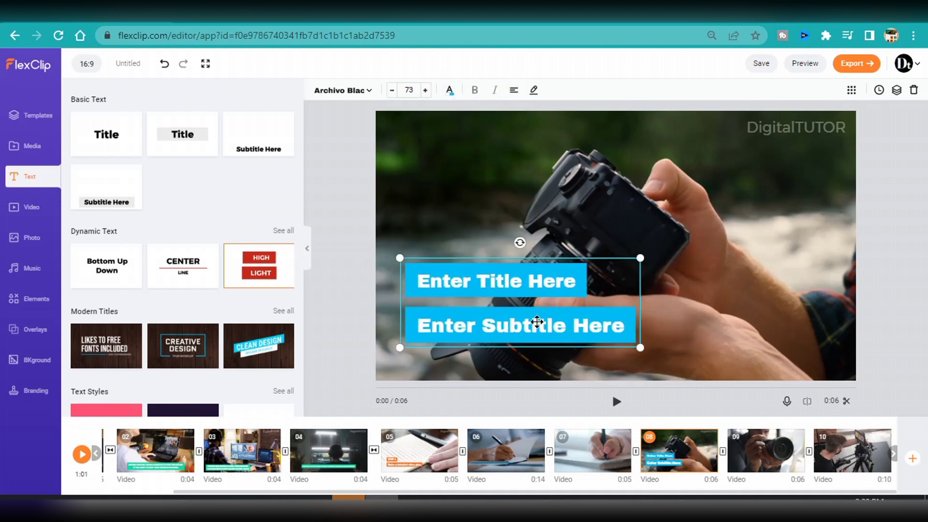
# Set scene 08's title to "STEP 2" and its subtitle to "Start recording your video"
pyautogui.doubleClick(568, 285)
pyautogui.write('STEP 2')
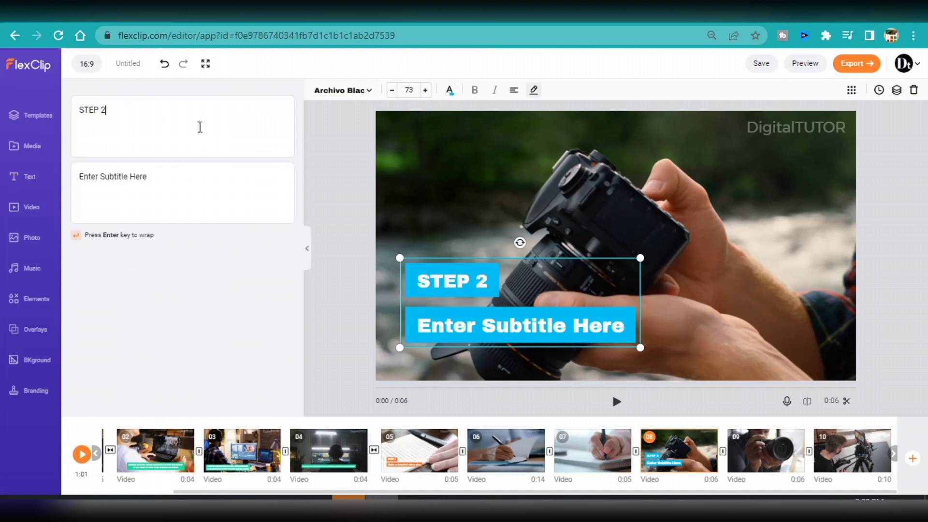
pyautogui.tripleClick(158, 179)
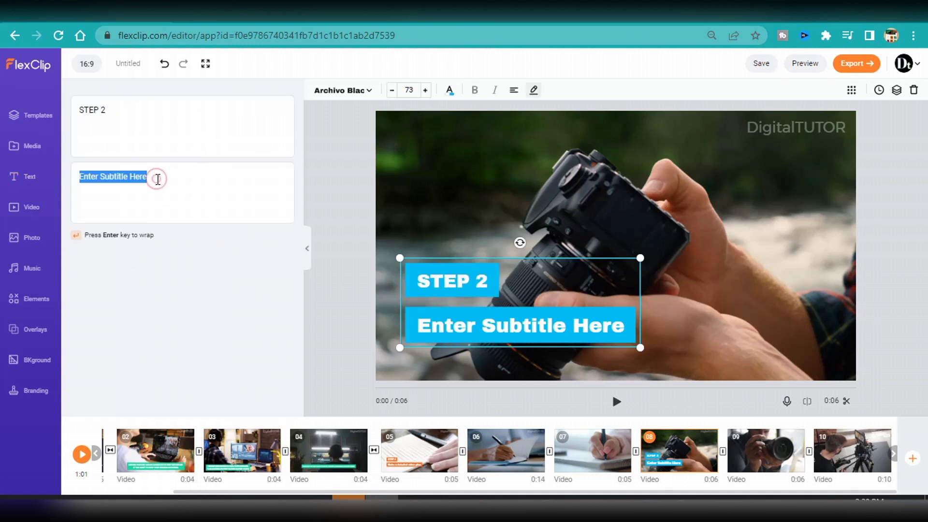
pyautogui.write('Start recording your video')
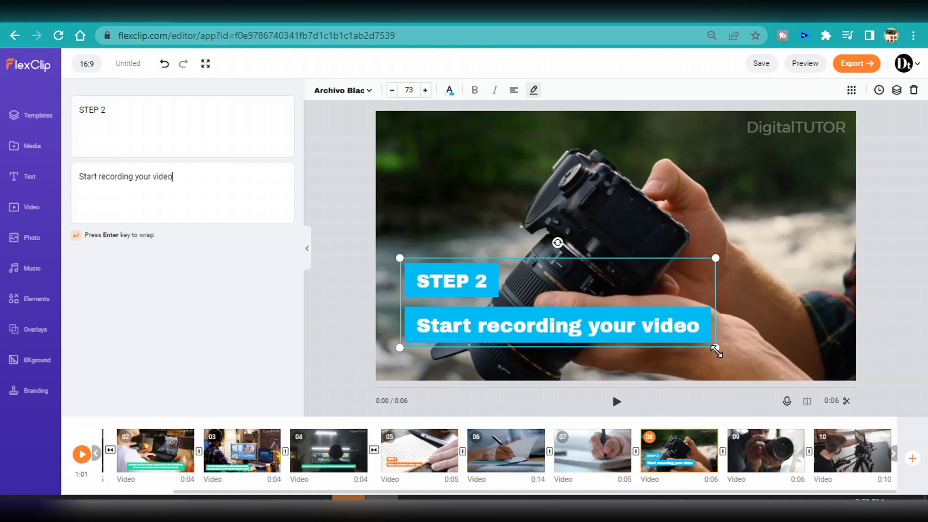
# Shrink scene 08's text to font size 47 and reposition it near the lower left corner of the frame
pyautogui.moveTo(715, 350); pyautogui.dragTo(608, 318)
pyautogui.moveTo(483, 275); pyautogui.dragTo(492, 315)
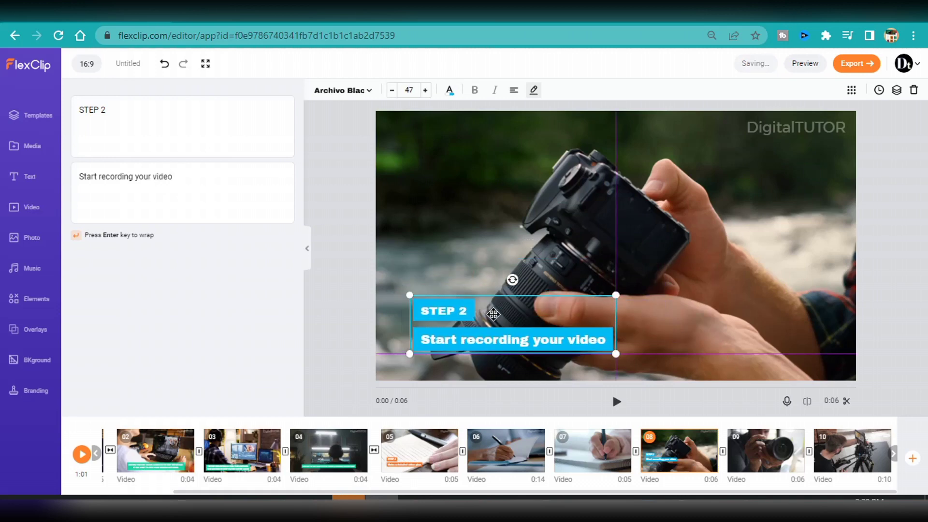
# Play back the finished YouTube-editing video and export it at 1080p
pyautogui.click(493, 315)
pyautogui.click(82, 454)
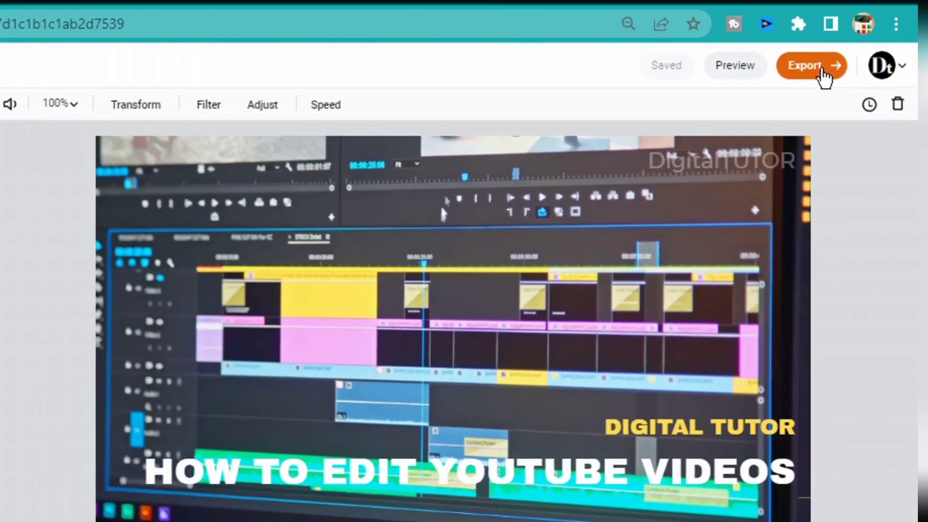
pyautogui.click(863, 67)
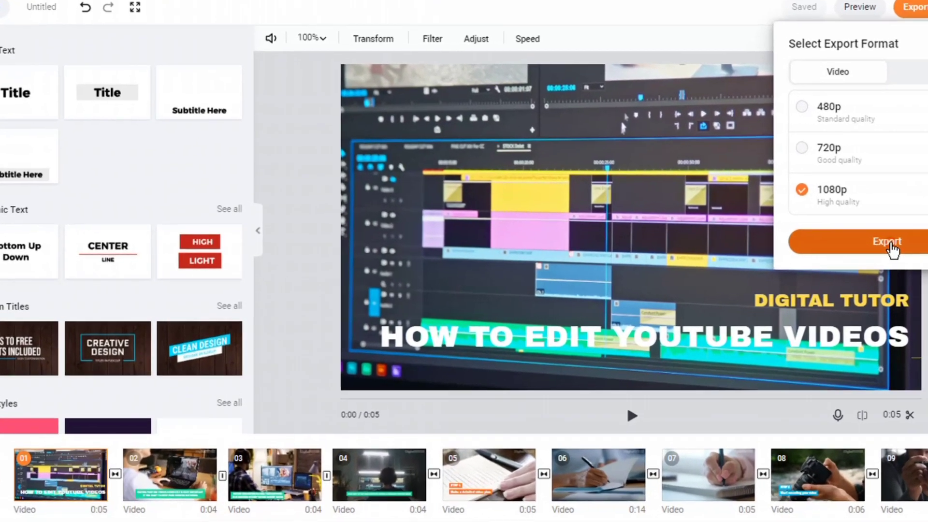
pyautogui.click(813, 250)
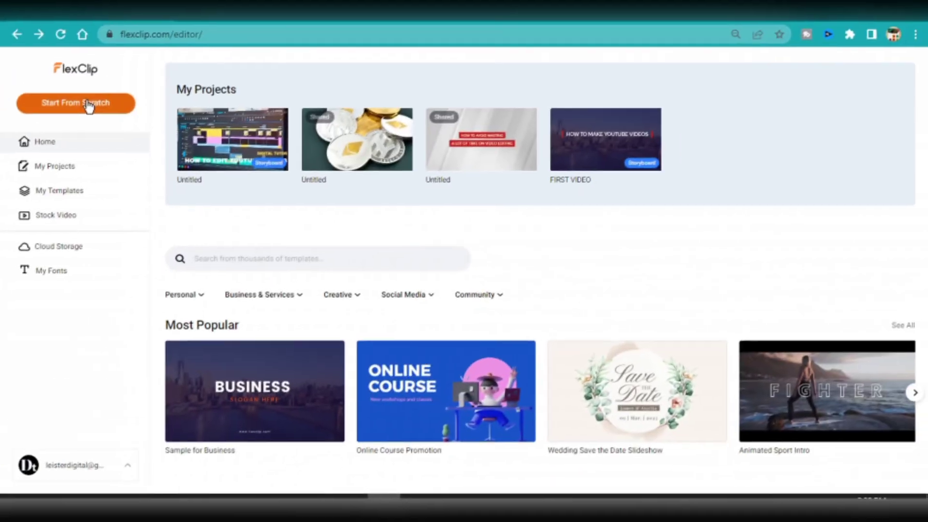
# Start a new 16:9 project from scratch in Timeline Mode
pyautogui.click(88, 107)
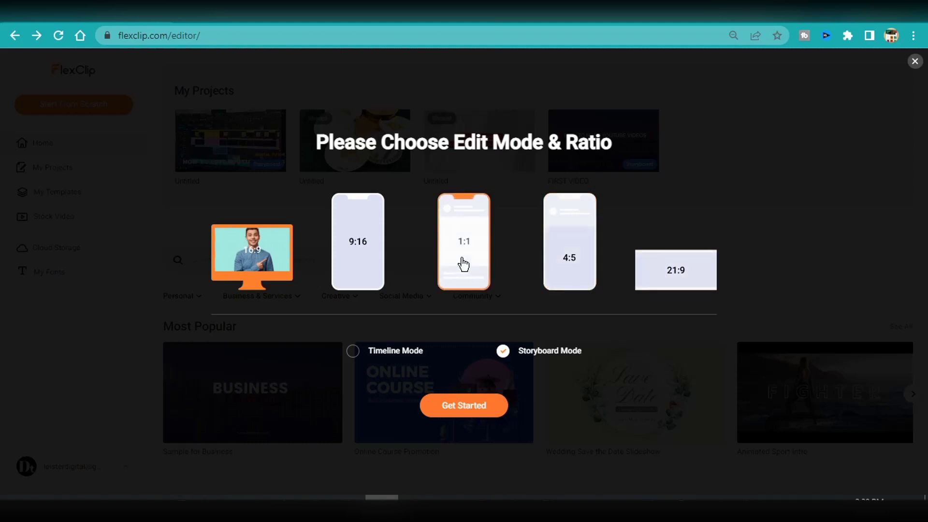
pyautogui.click(358, 356)
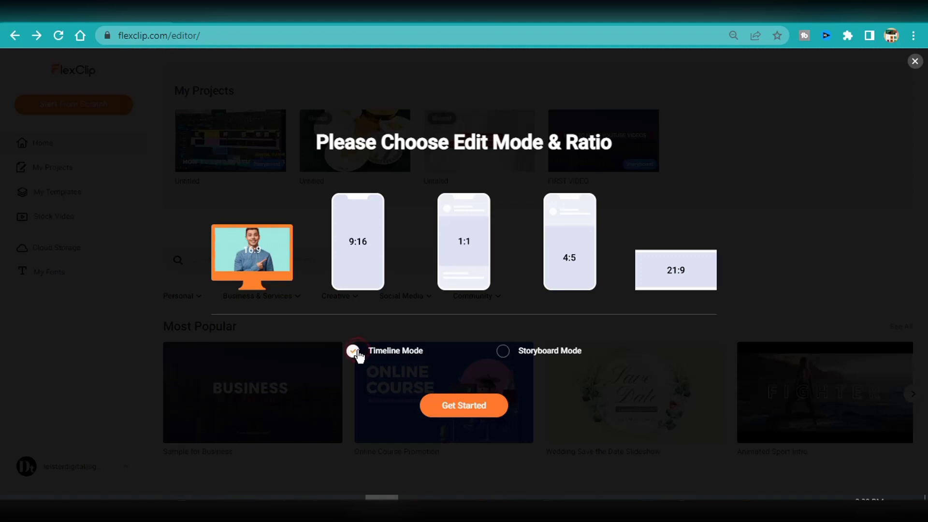
pyautogui.click(450, 405)
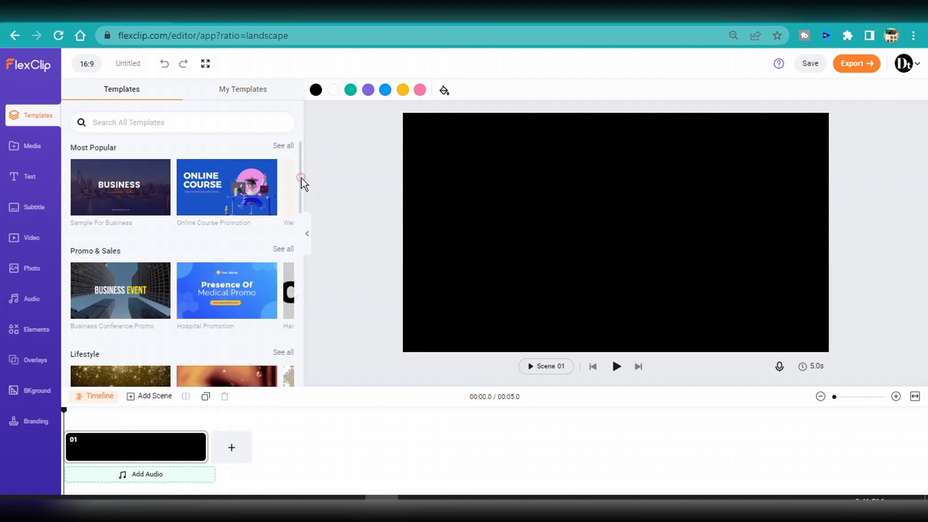
# Look through the new project's resource sections, from templates, media and text to overlays, backgrounds and branding
pyautogui.moveTo(302, 180)
pyautogui.mouseDown()
pyautogui.moveTo(302, 253)
pyautogui.moveTo(305, 164)
pyautogui.mouseUp()
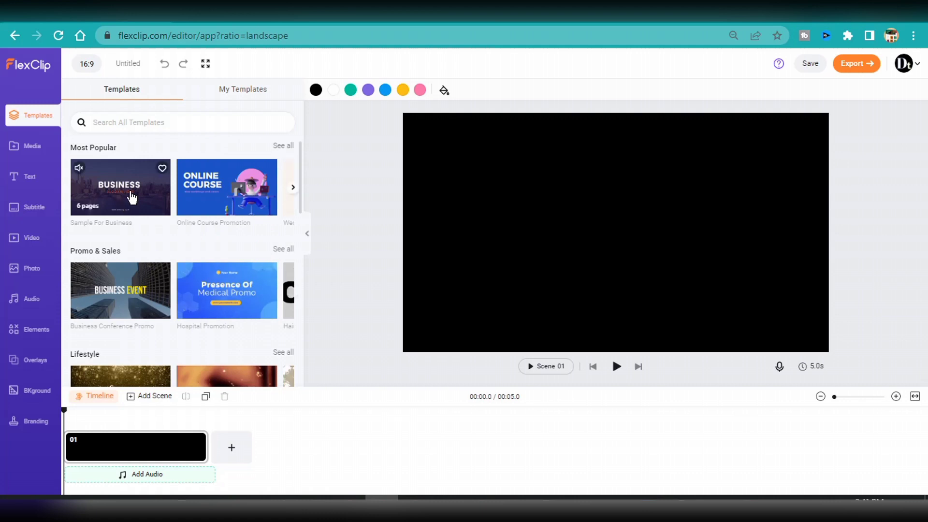
pyautogui.moveTo(132, 197)
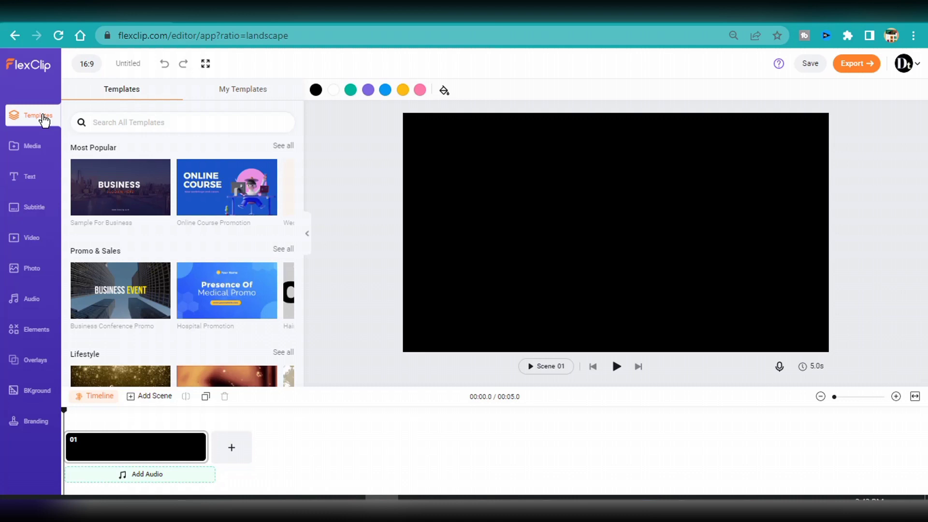
pyautogui.click(29, 147)
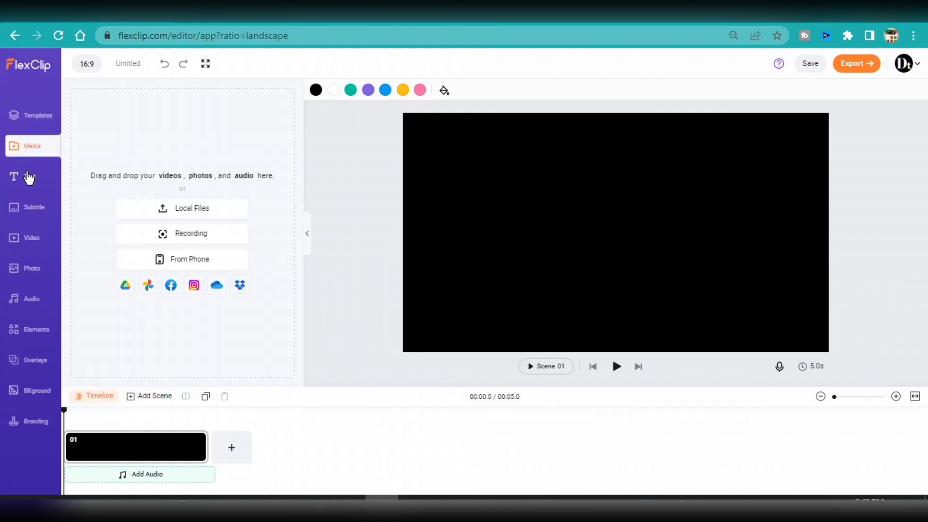
pyautogui.click(28, 177)
pyautogui.click(28, 206)
pyautogui.click(29, 237)
pyautogui.click(29, 268)
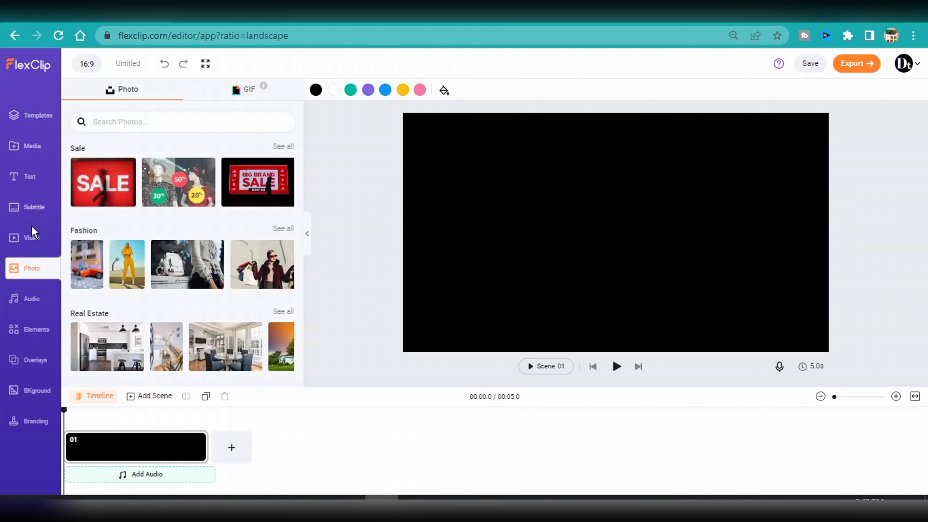
pyautogui.click(30, 301)
pyautogui.click(29, 330)
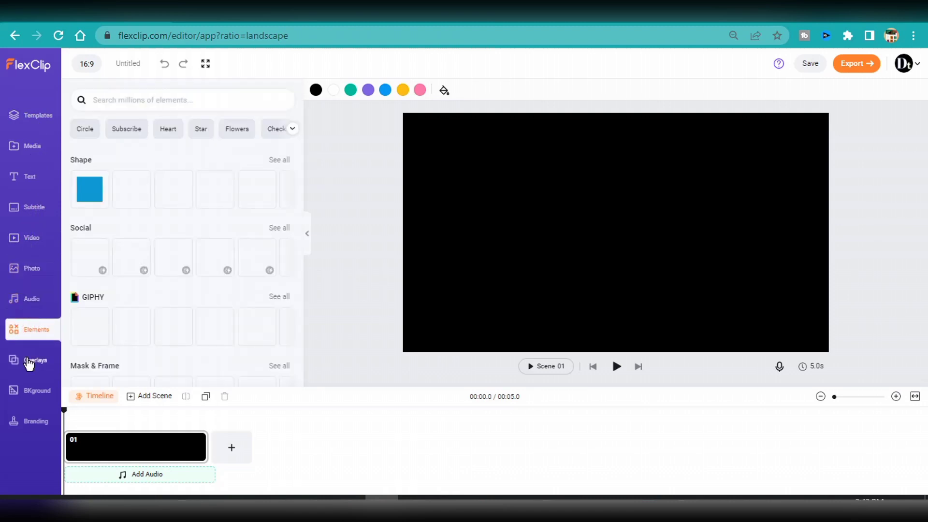
pyautogui.click(29, 360)
pyautogui.click(30, 391)
pyautogui.click(29, 422)
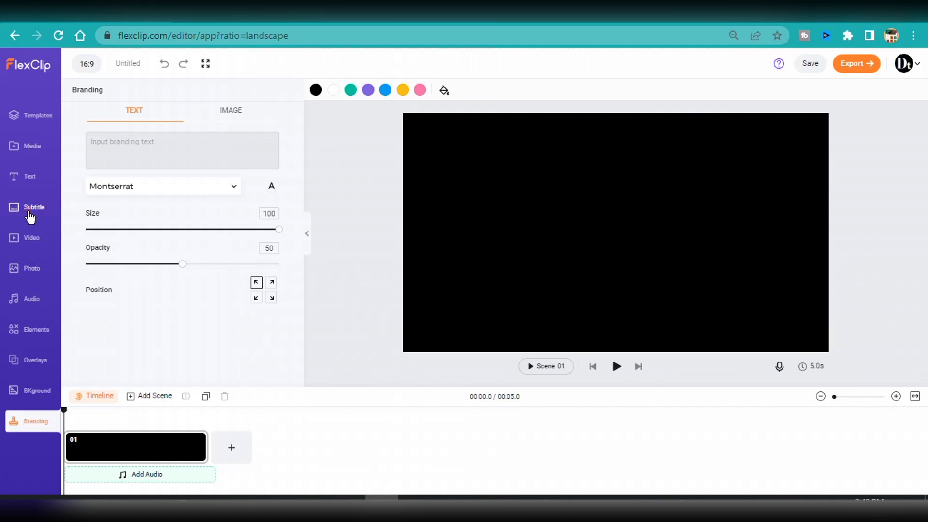
# Add the uploaded 27-second video from the project media to scene 01
pyautogui.click(30, 213)
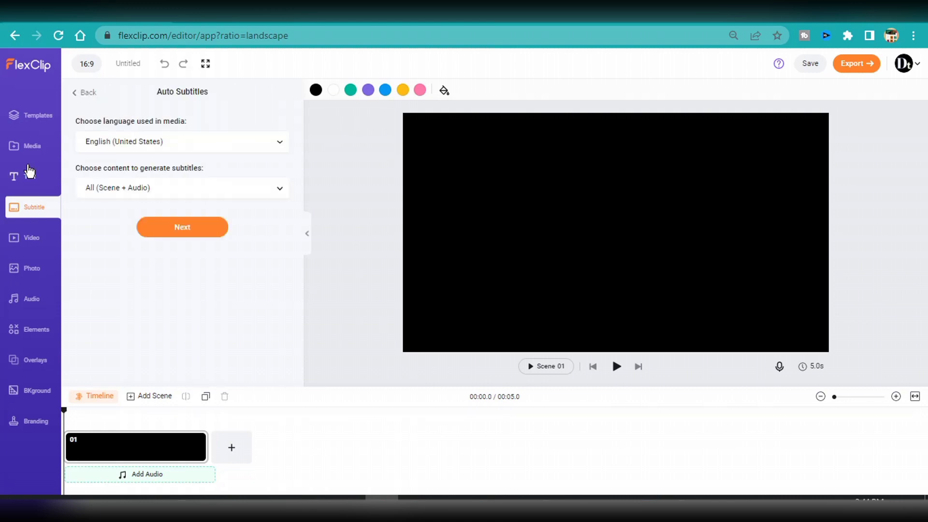
pyautogui.click(30, 147)
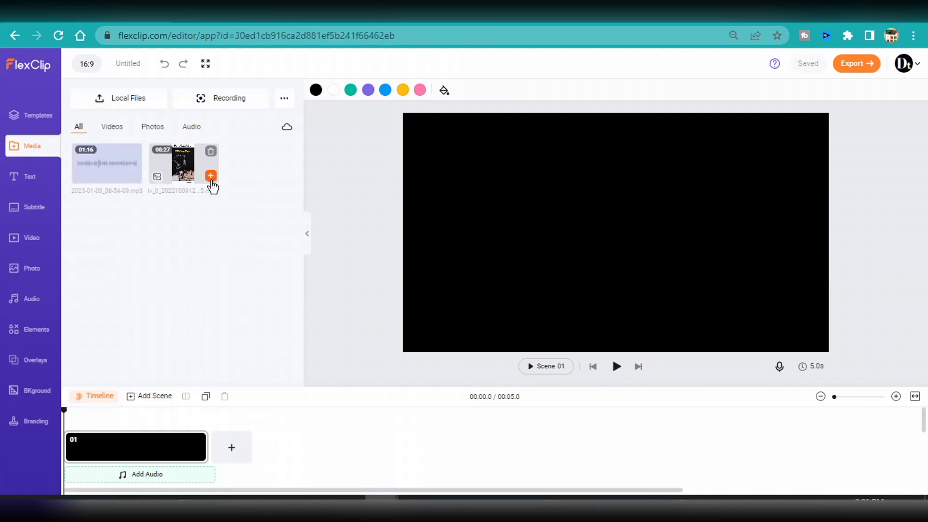
pyautogui.click(211, 177)
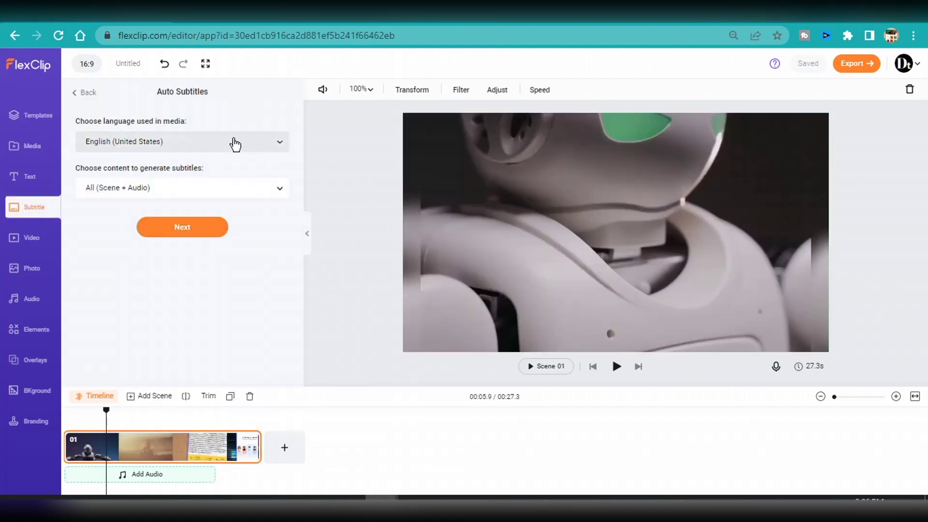
# Generate English (United States) auto subtitles with Audio as the content source, and play the subtitled clip
pyautogui.click(246, 188)
pyautogui.click(182, 238)
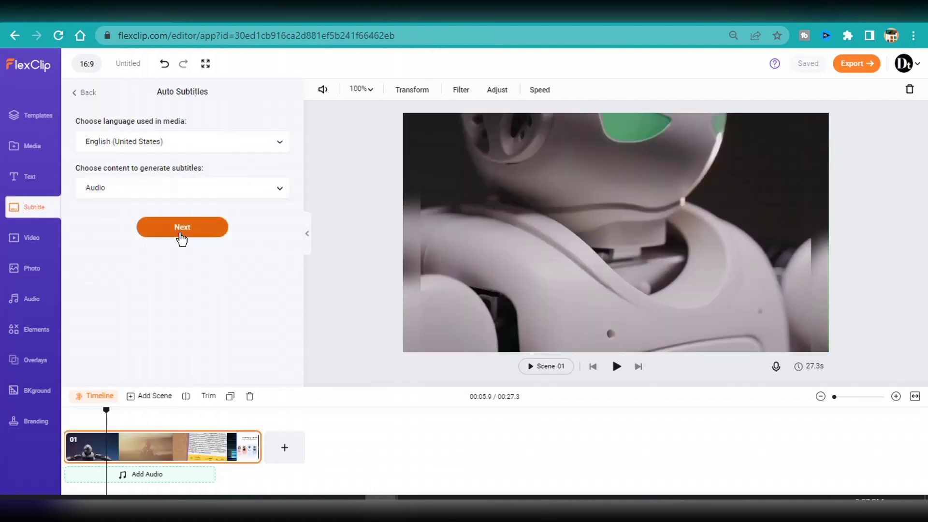
pyautogui.click(181, 238)
pyautogui.click(193, 293)
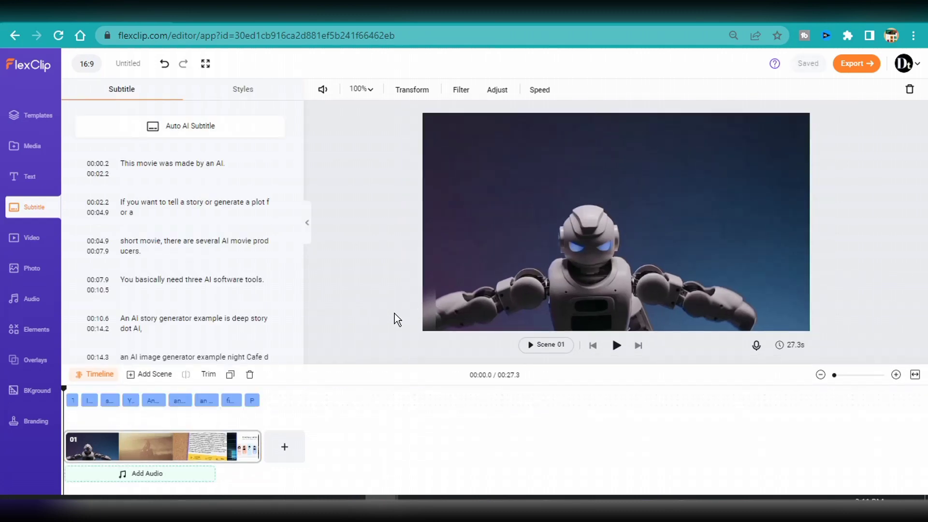
pyautogui.click(616, 344)
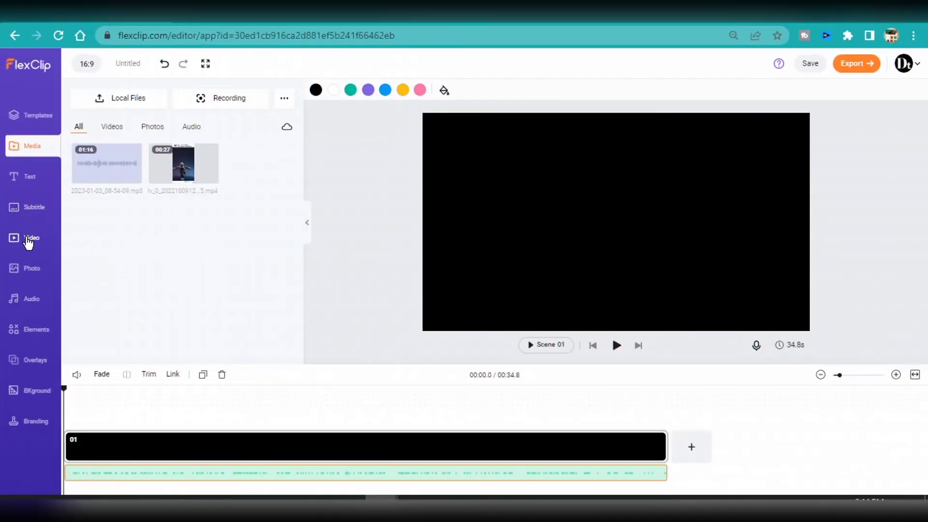
# Search the stock videos for "technology", place the blue network-cable clip in scene 01 and shorten the scene to 2.9 s
pyautogui.click(29, 240)
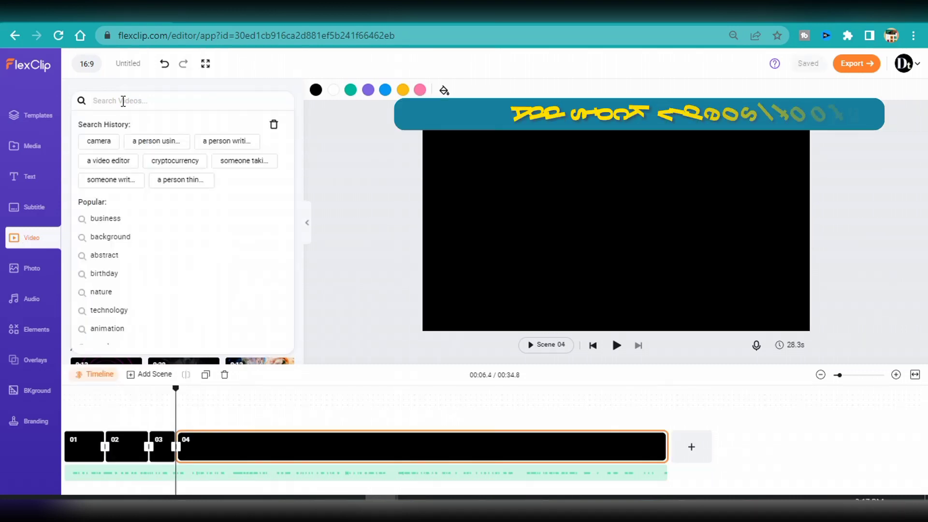
pyautogui.write('tec')
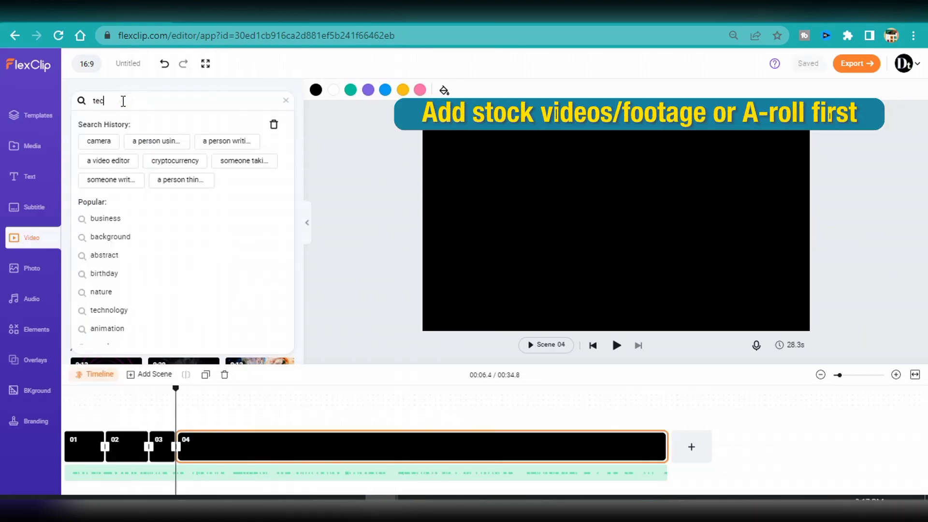
pyautogui.write('hnolo')
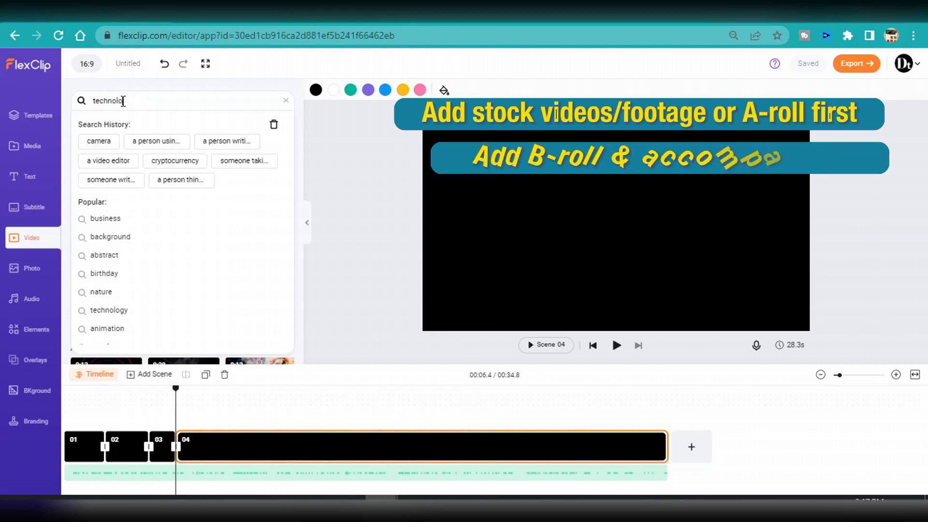
pyautogui.write('gy')
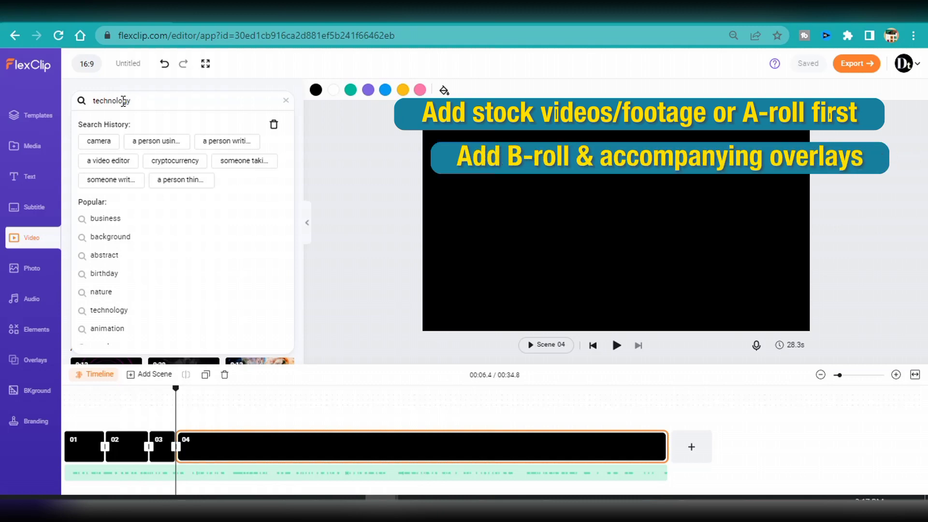
pyautogui.press('Return')
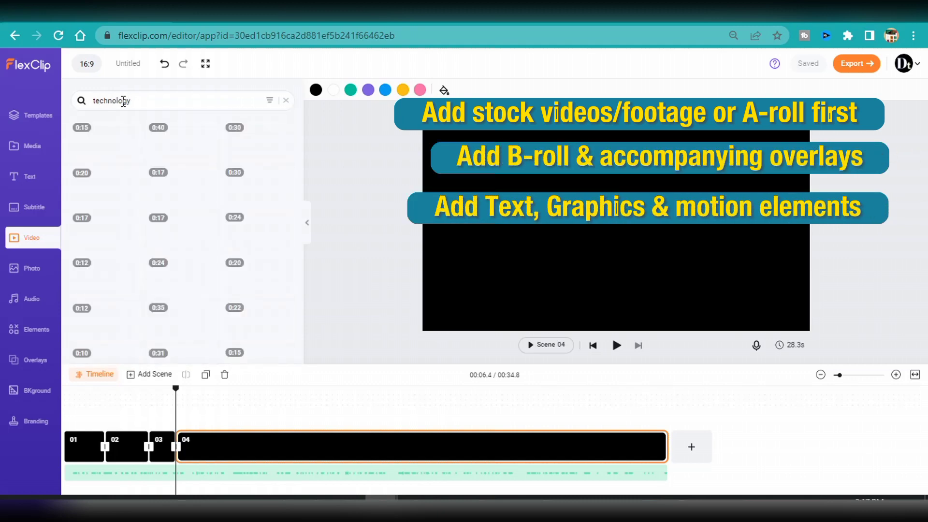
pyautogui.moveTo(185, 159)
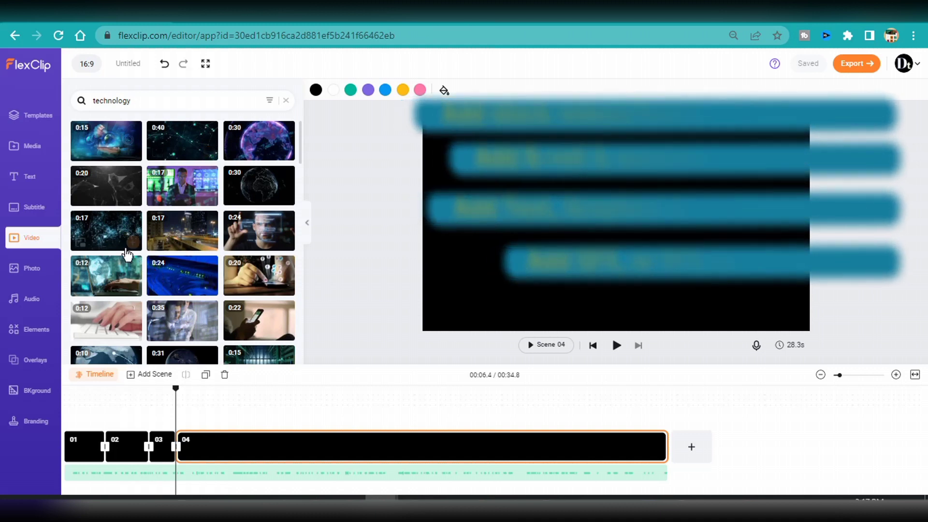
pyautogui.click(180, 278)
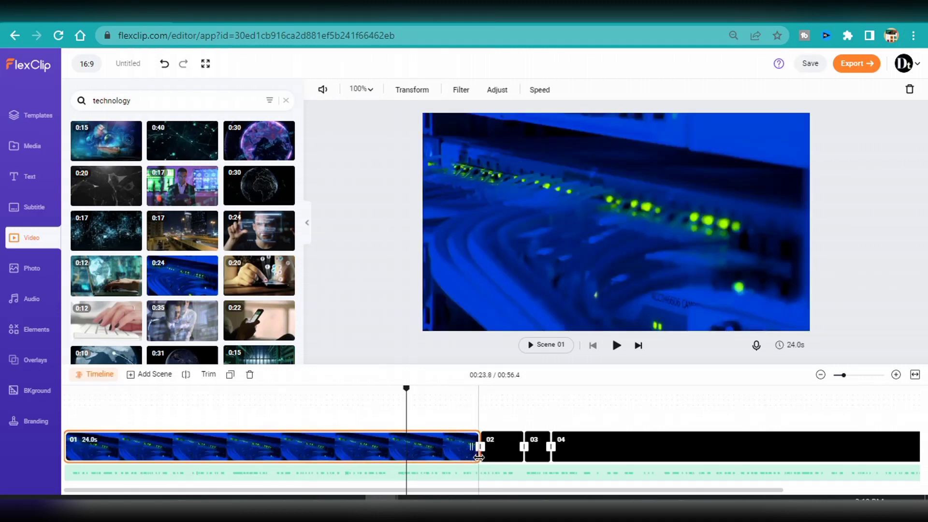
pyautogui.moveTo(479, 457); pyautogui.dragTo(113, 452)
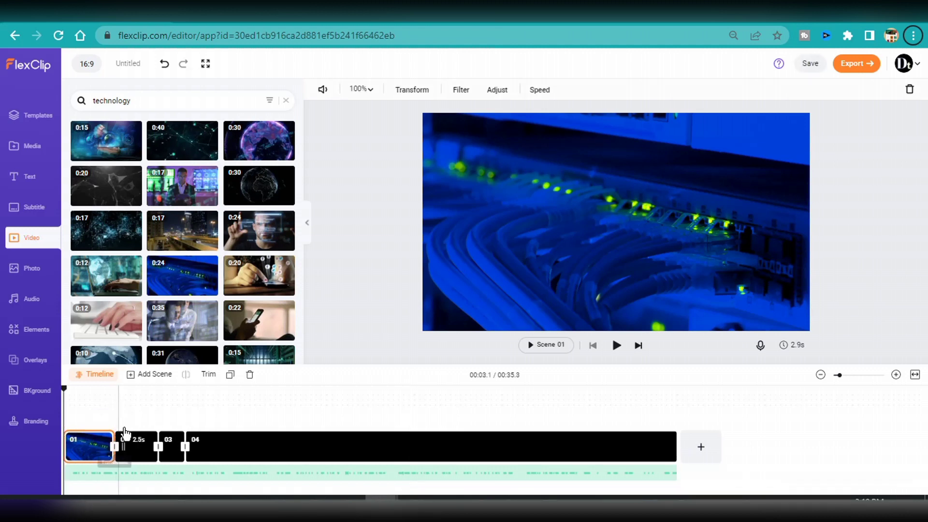
# Search the stock videos for "cryptocurrency" and fill scene 02 with the 12-second coin clip and scene 03 with the 15-second one
pyautogui.click(138, 442)
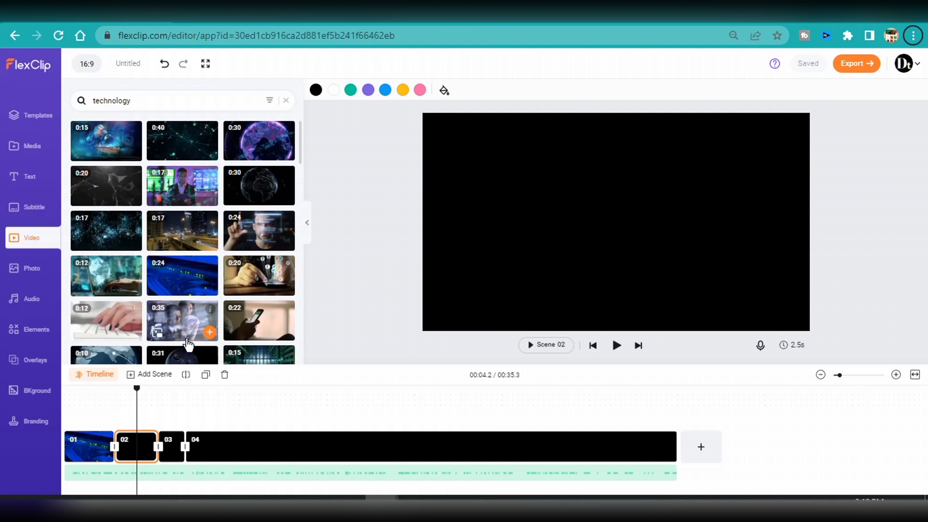
pyautogui.tripleClick(111, 100)
pyautogui.write('cryptocurrency')
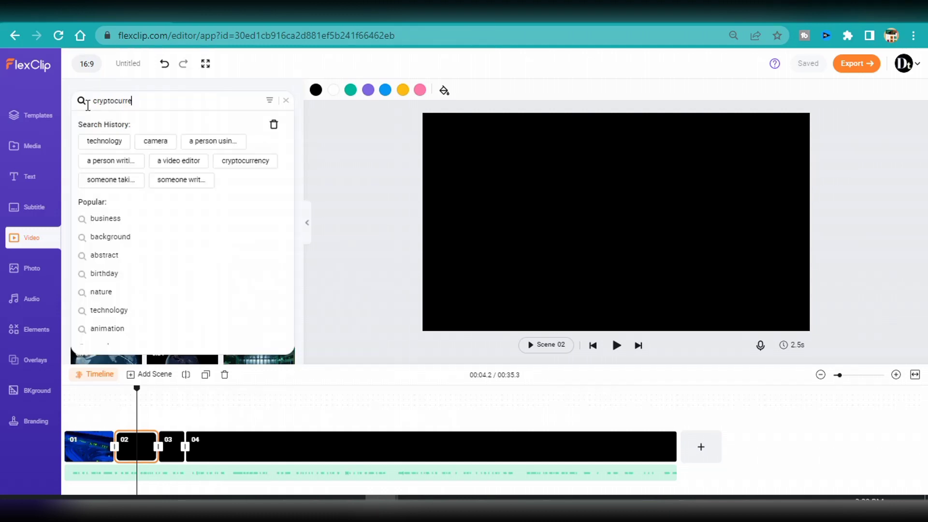
pyautogui.press('Return')
pyautogui.moveTo(124, 144); pyautogui.dragTo(154, 439)
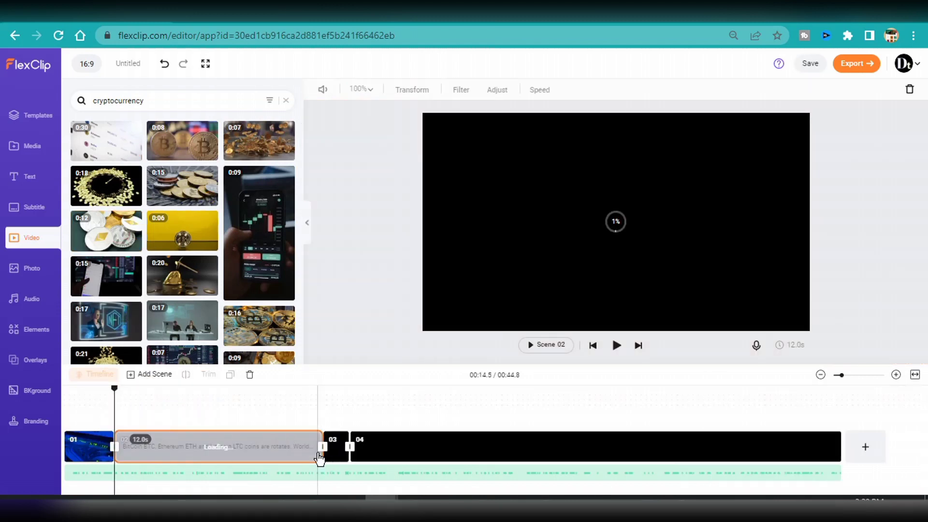
pyautogui.moveTo(160, 181); pyautogui.dragTo(312, 445)
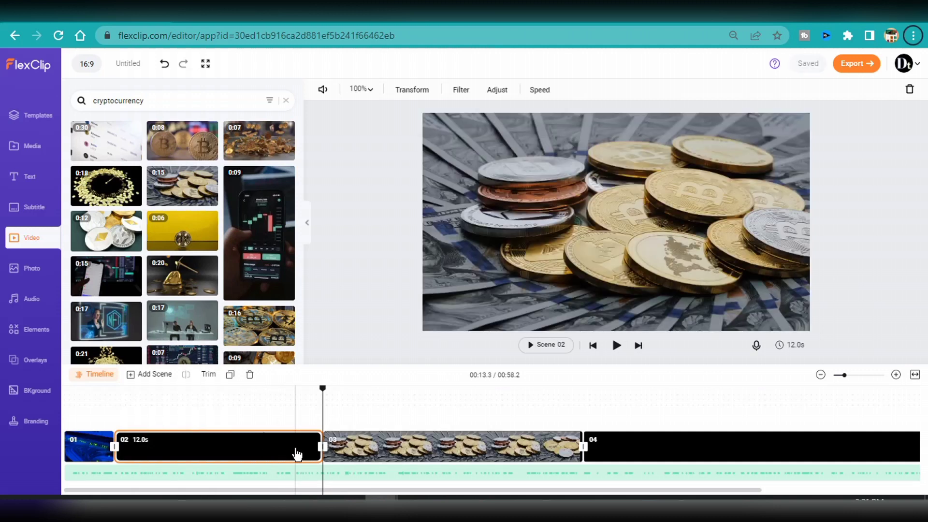
# Shorten scene 02 to 2.5 s and scene 03 to 2.6 s on the timeline
pyautogui.moveTo(322, 446); pyautogui.dragTo(150, 445)
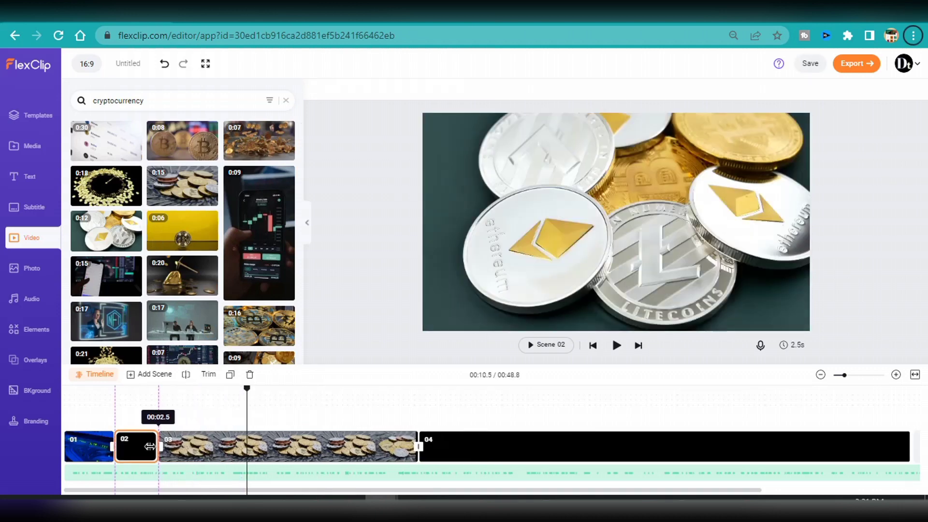
pyautogui.click(276, 446)
pyautogui.moveTo(414, 454); pyautogui.dragTo(204, 451)
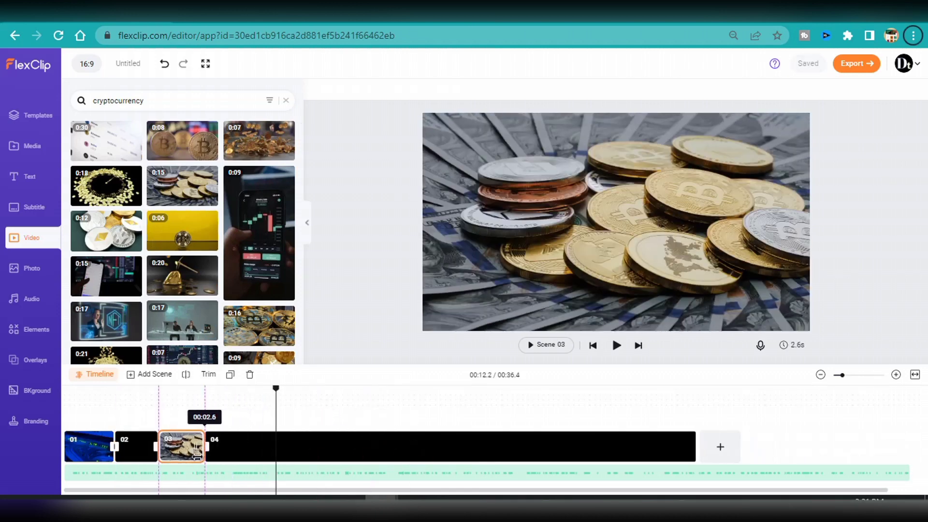
# Fill scene 04 with the 15-second clip of a phone before trading charts and split it at 00:11.0
pyautogui.click(276, 449)
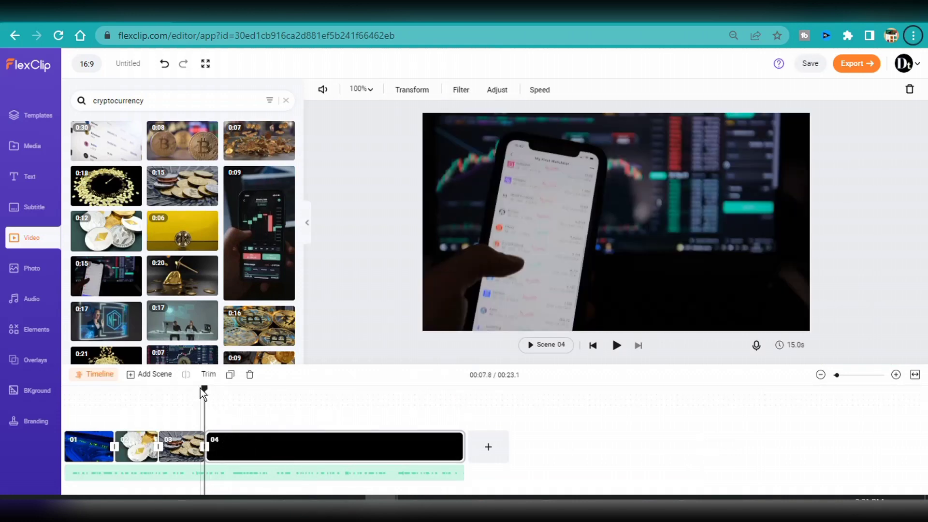
pyautogui.moveTo(204, 391); pyautogui.dragTo(254, 389)
pyautogui.click(186, 374)
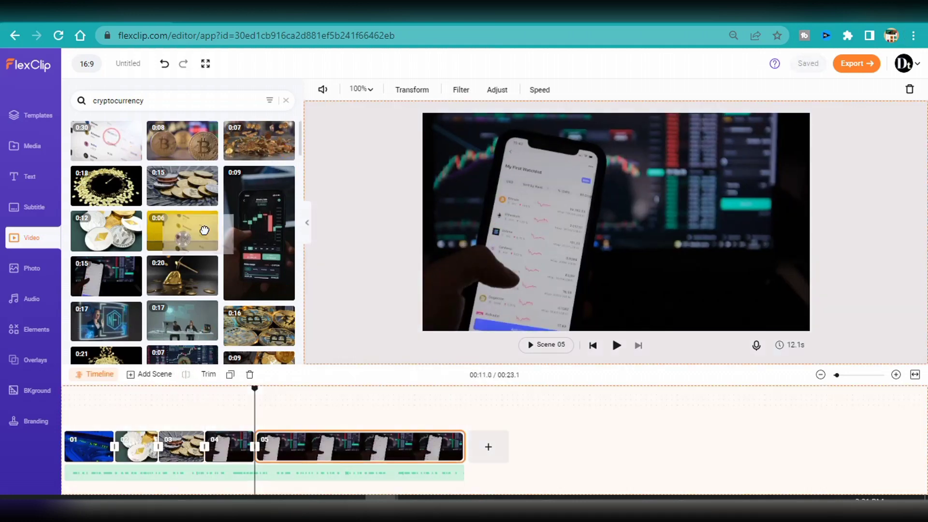
# Fill scene 05 with the 30-second coin price list clip, split it at 00:12.1 and split off a 2.4-second scene 06
pyautogui.moveTo(204, 230); pyautogui.dragTo(307, 431)
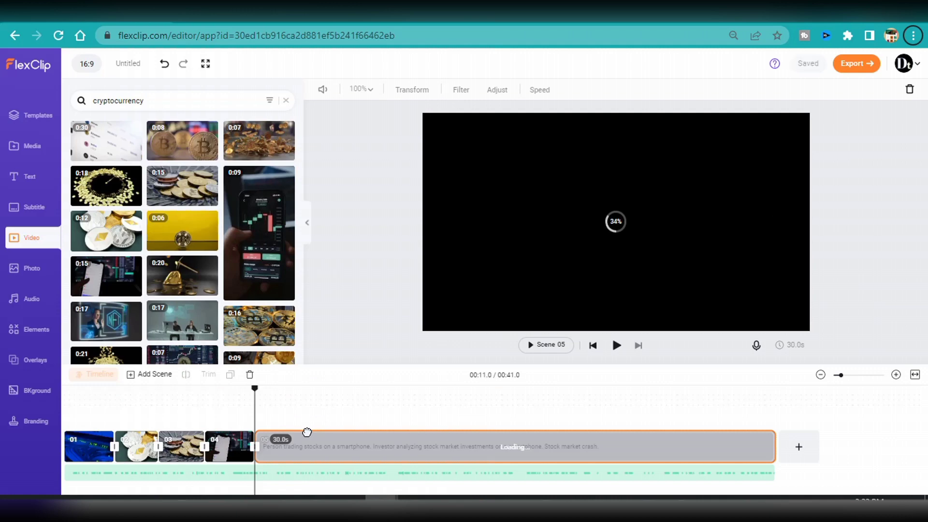
pyautogui.scroll(-5, 210, 242)
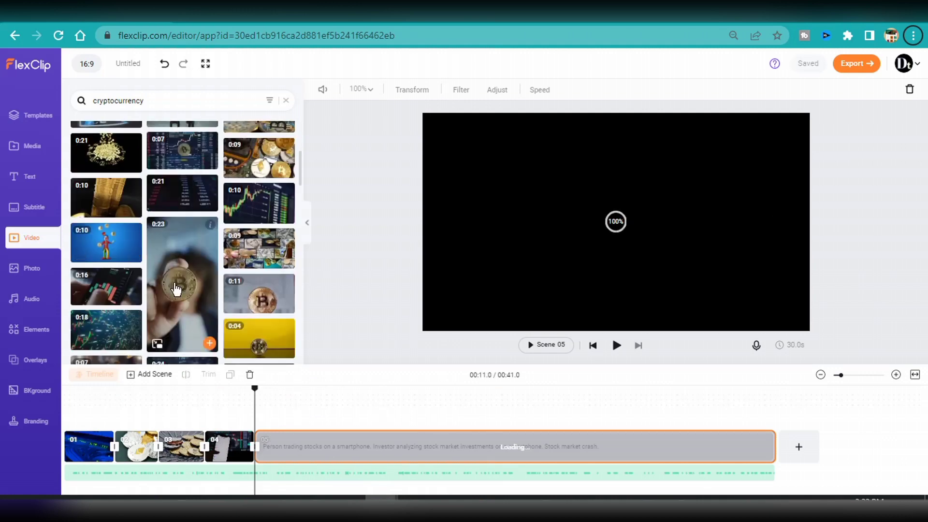
pyautogui.click(275, 435)
pyautogui.click(186, 374)
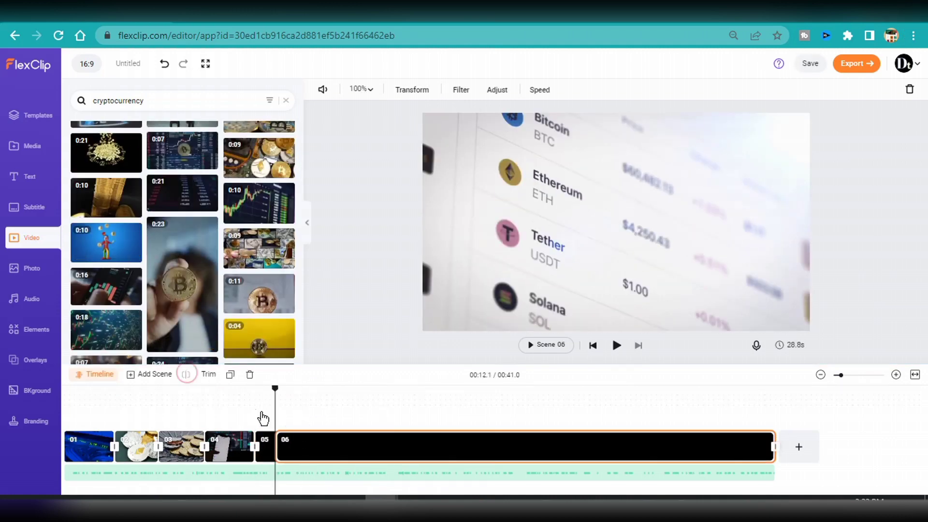
pyautogui.click(319, 440)
pyautogui.click(186, 375)
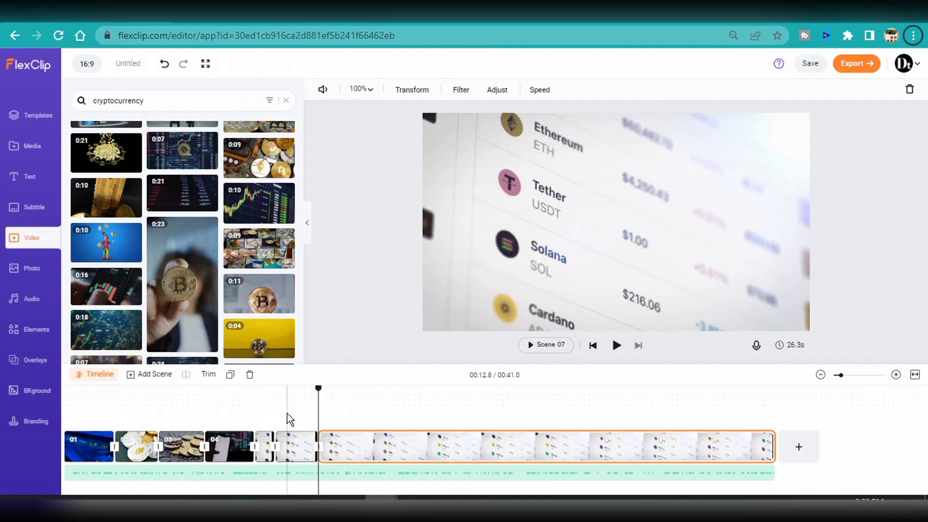
# Fill scene 06 with the 9-second clip of coins on a circuit board and shorten the scene to about 2.5 s
pyautogui.click(288, 417)
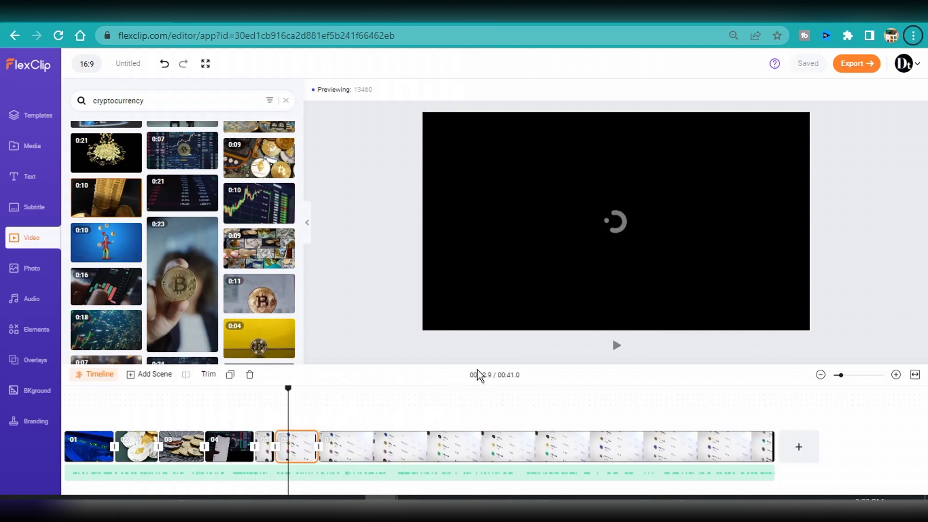
pyautogui.click(372, 441)
pyautogui.click(296, 447)
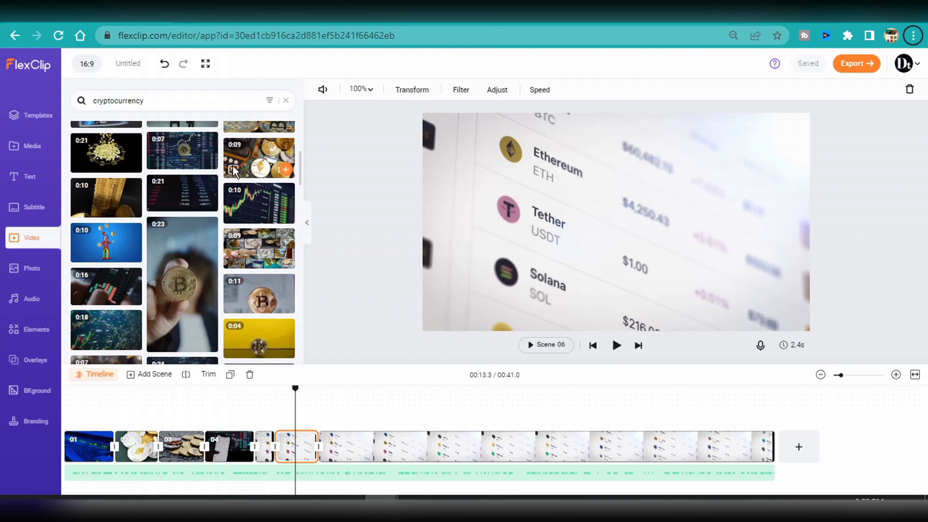
pyautogui.moveTo(233, 167); pyautogui.dragTo(287, 445)
pyautogui.click(319, 456)
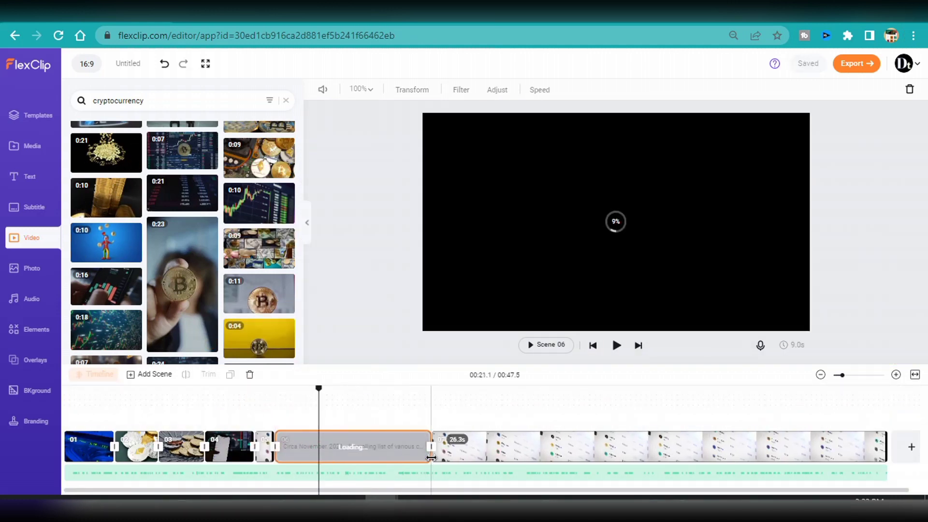
pyautogui.click(433, 455)
pyautogui.moveTo(419, 460); pyautogui.dragTo(404, 457)
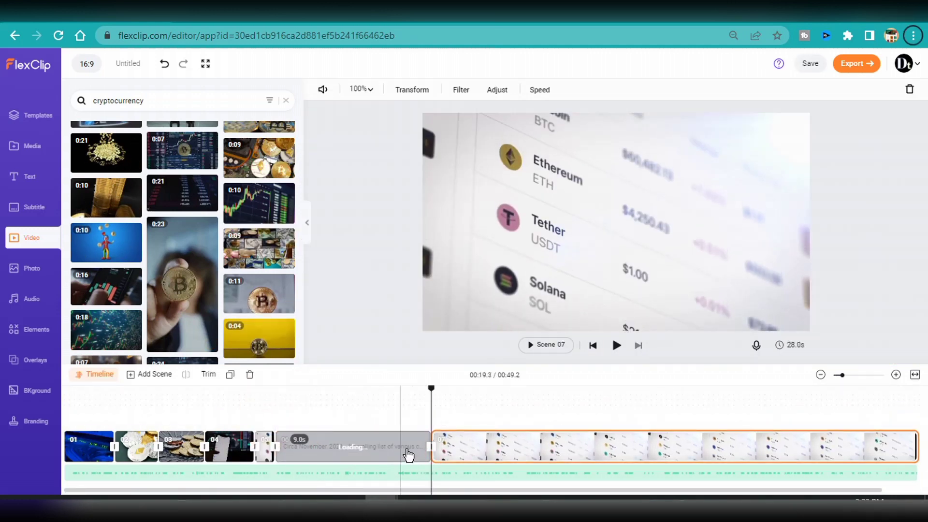
pyautogui.click(344, 456)
pyautogui.click(433, 454)
pyautogui.click(373, 457)
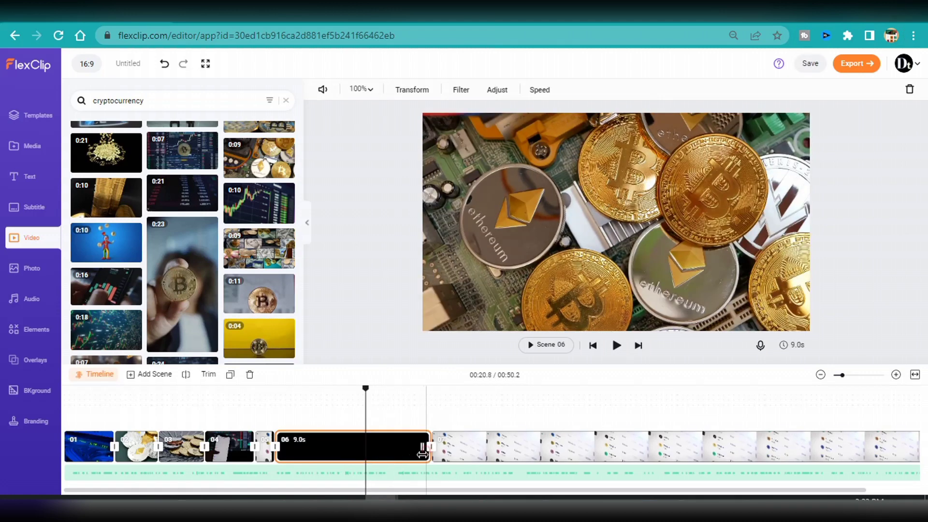
pyautogui.moveTo(429, 455); pyautogui.dragTo(318, 454)
# Split scene 07 at 00:17.5, then fill scene 08 with the 11-second single-bitcoin clip and split it at 00:20.5
pyautogui.click(391, 449)
pyautogui.click(368, 449)
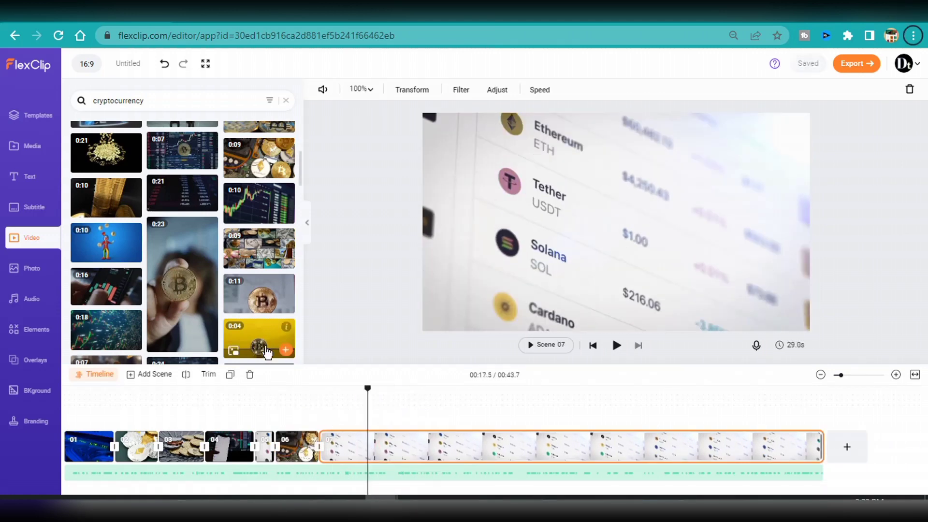
pyautogui.click(186, 374)
pyautogui.moveTo(251, 315); pyautogui.dragTo(421, 443)
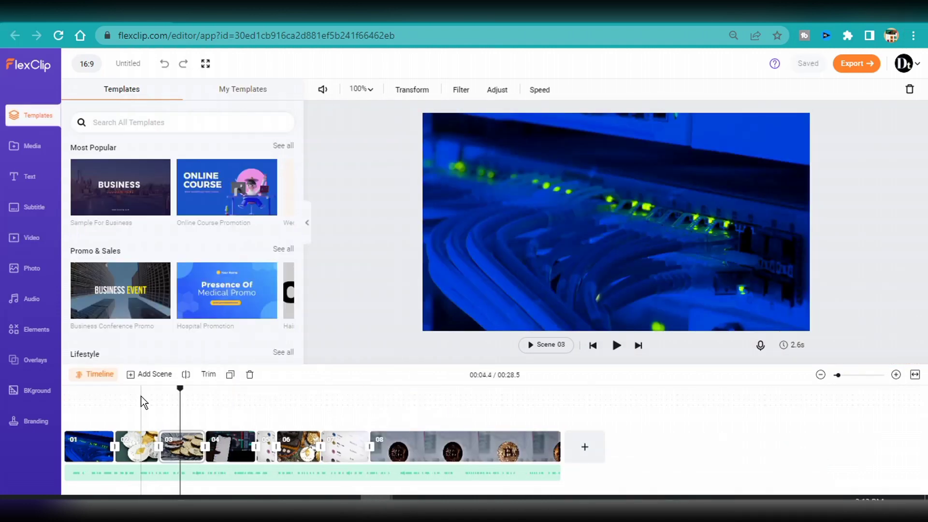
pyautogui.click(422, 444)
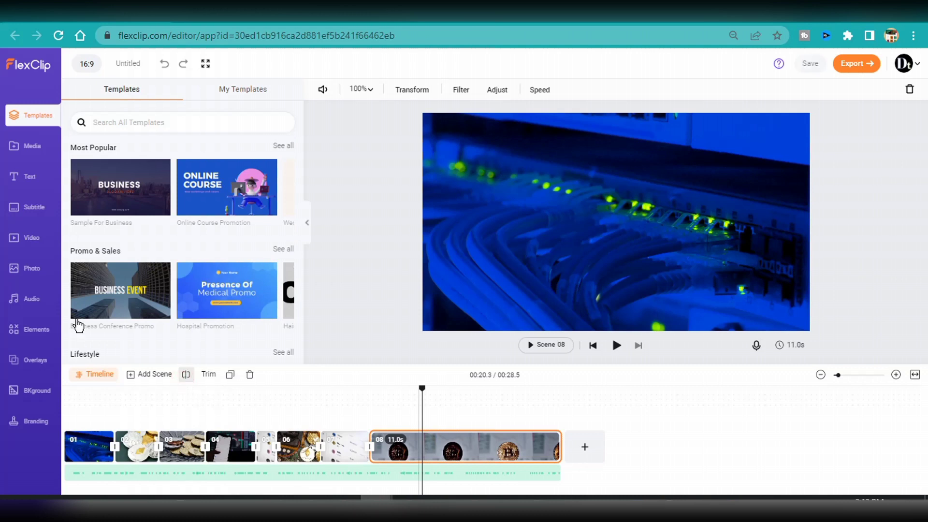
pyautogui.click(32, 240)
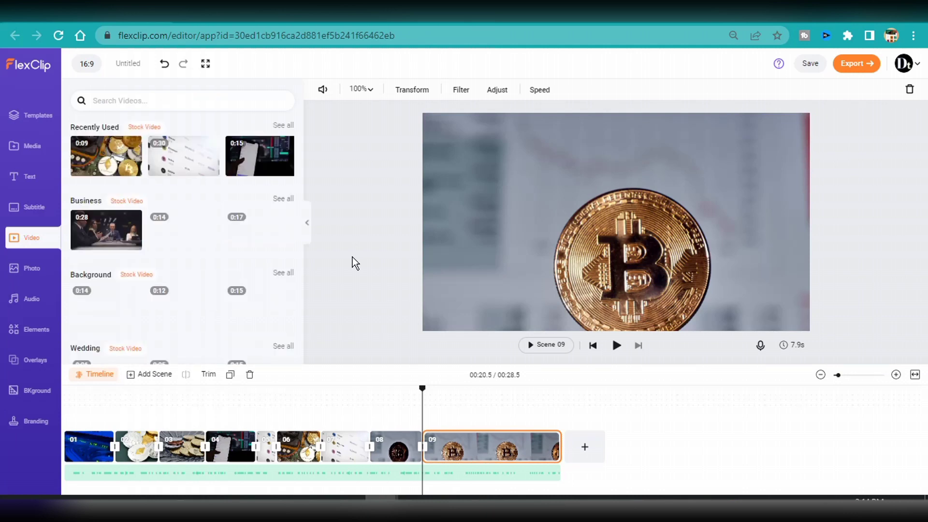
# Search the stock videos for "cryptocurrency", fill scene 09 with the 15-second phone and trading charts clip and split it at 00:23.3
pyautogui.click(150, 101)
pyautogui.click(120, 139)
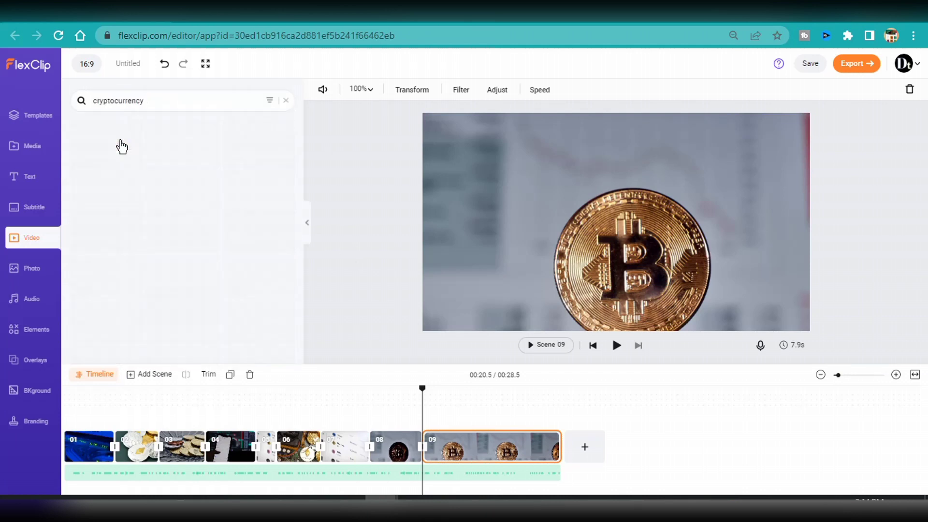
pyautogui.moveTo(110, 280); pyautogui.dragTo(490, 443)
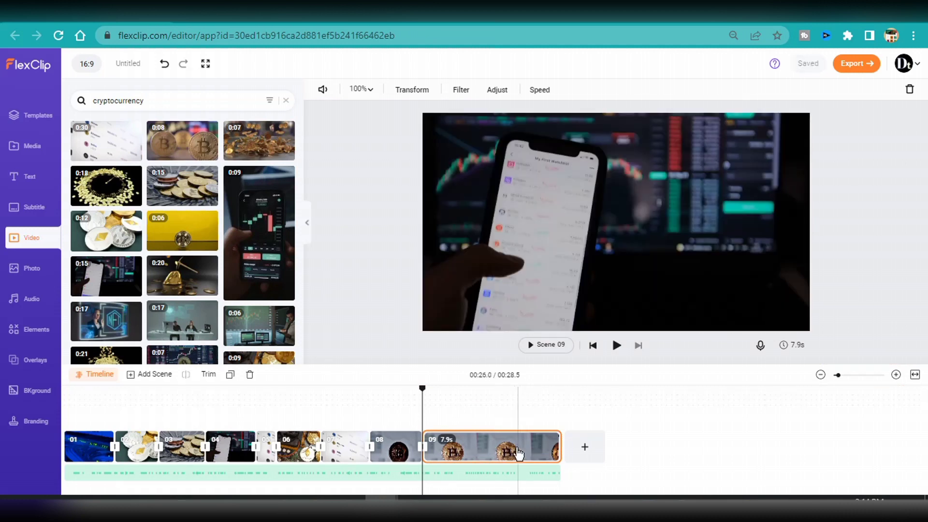
pyautogui.click(472, 444)
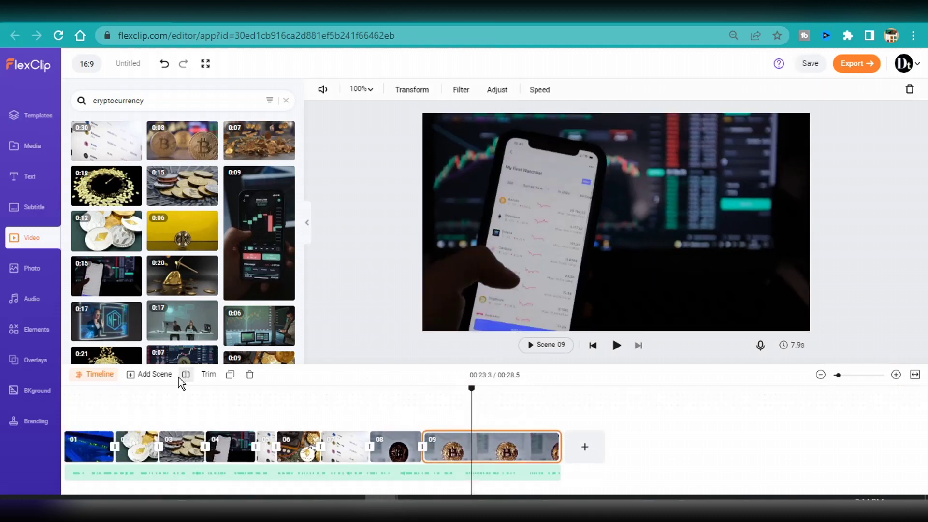
pyautogui.click(186, 375)
# Fill scene 10 with the 12-second close-up clip of bitcoins lit blue and gold and split it at 00:25.9
pyautogui.click(452, 449)
pyautogui.click(507, 451)
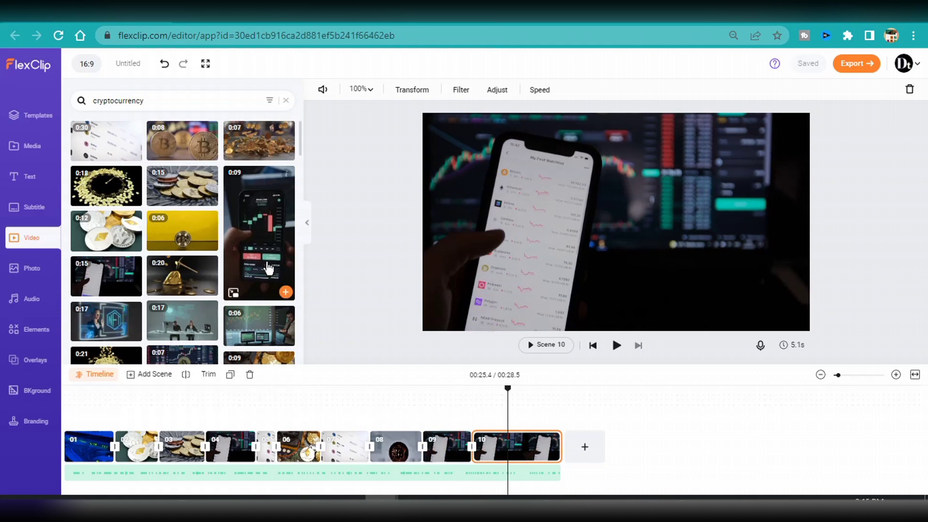
pyautogui.scroll(-3, 203, 280)
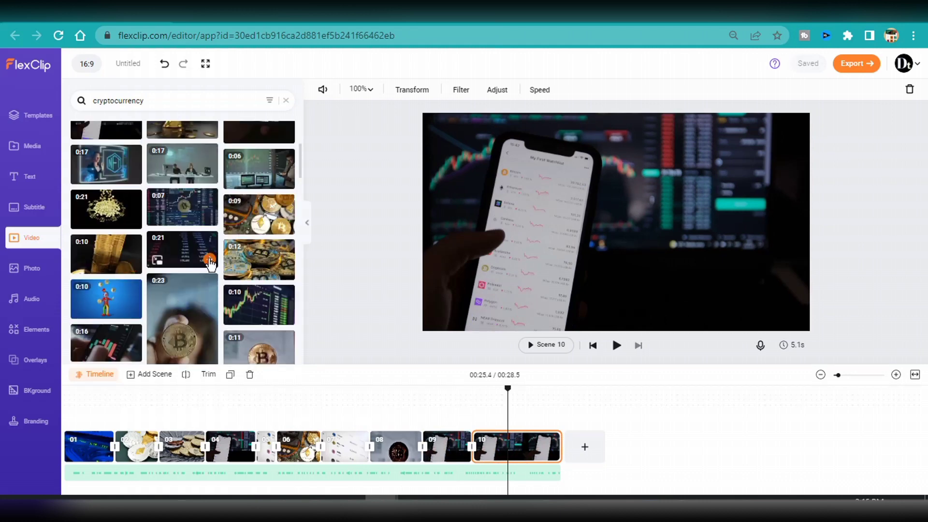
pyautogui.moveTo(264, 258); pyautogui.dragTo(510, 436)
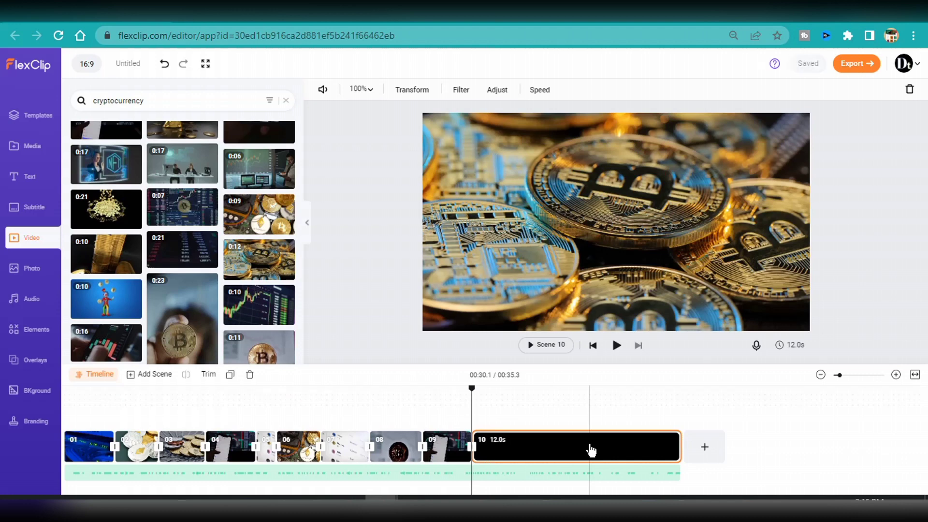
pyautogui.click(516, 418)
pyautogui.scroll(-10, 251, 321)
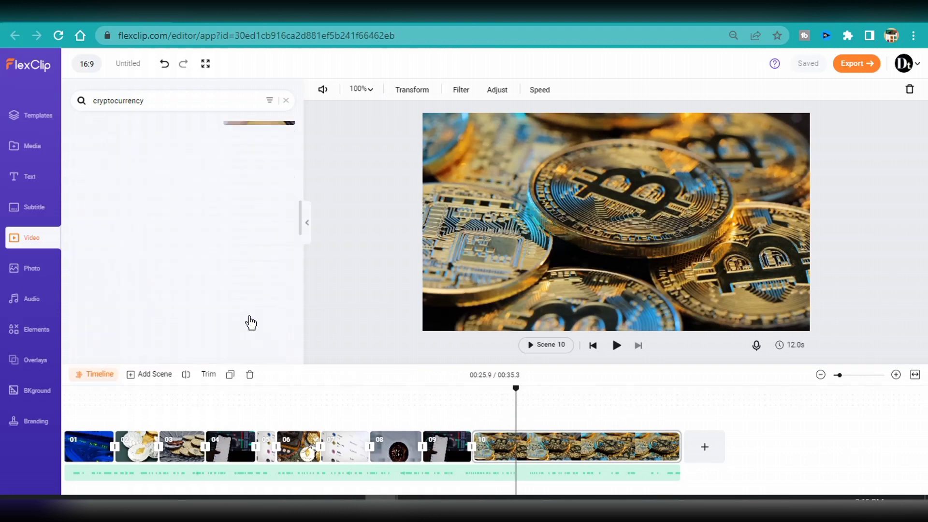
pyautogui.scroll(-10, 248, 317)
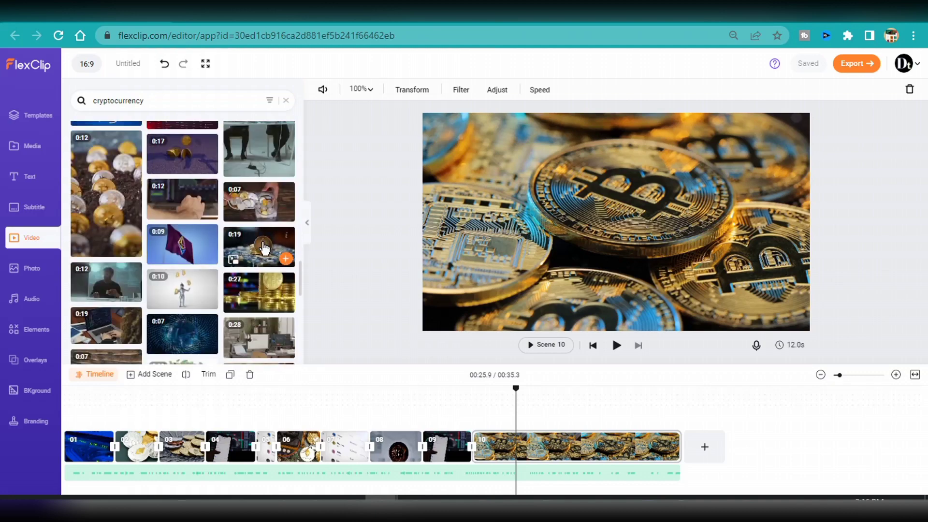
pyautogui.click(264, 248)
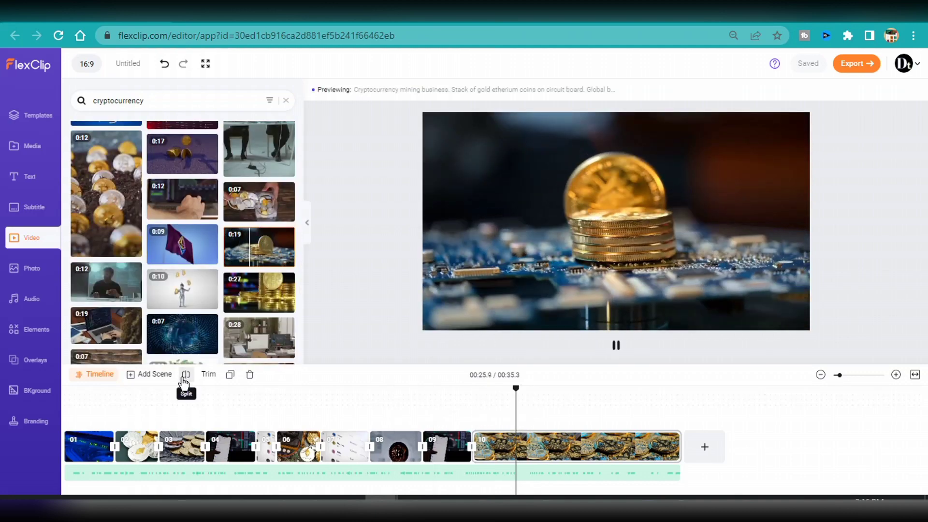
pyautogui.click(185, 374)
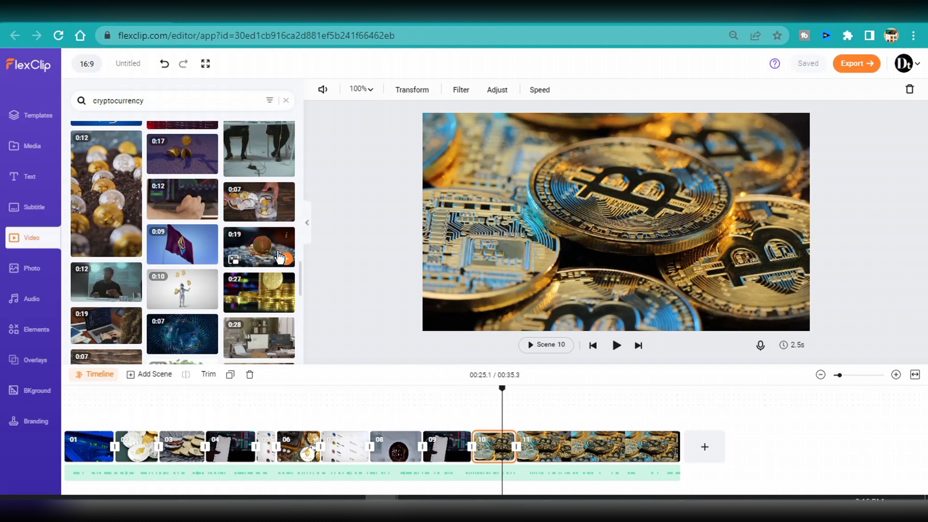
# Fill scene 11 with the 19-second clip of stacked Ethereum coins on a circuit board and split it at 00:29.4
pyautogui.moveTo(280, 257); pyautogui.dragTo(563, 442)
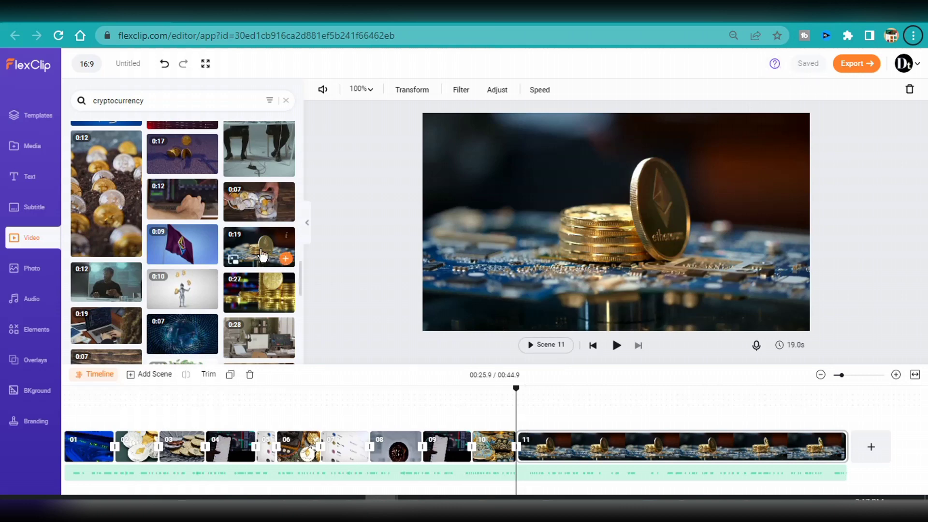
pyautogui.scroll(-5, 238, 266)
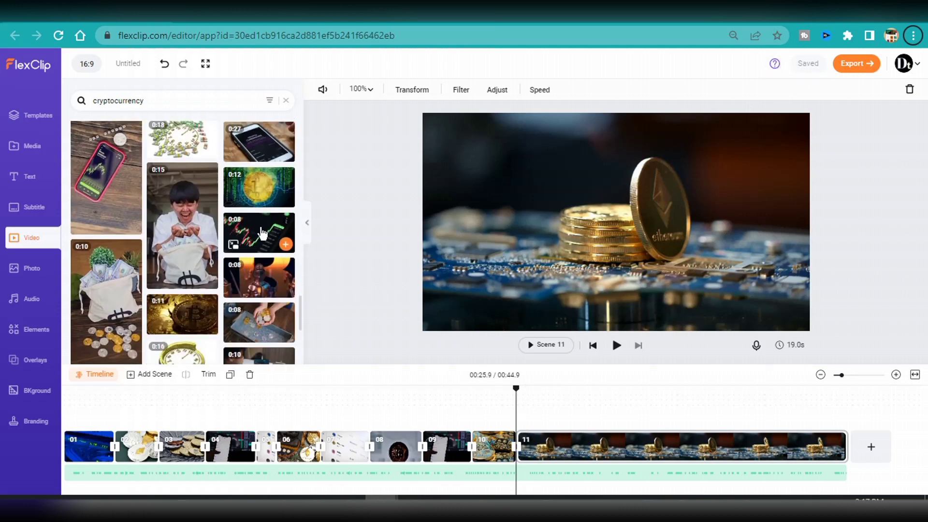
pyautogui.click(259, 321)
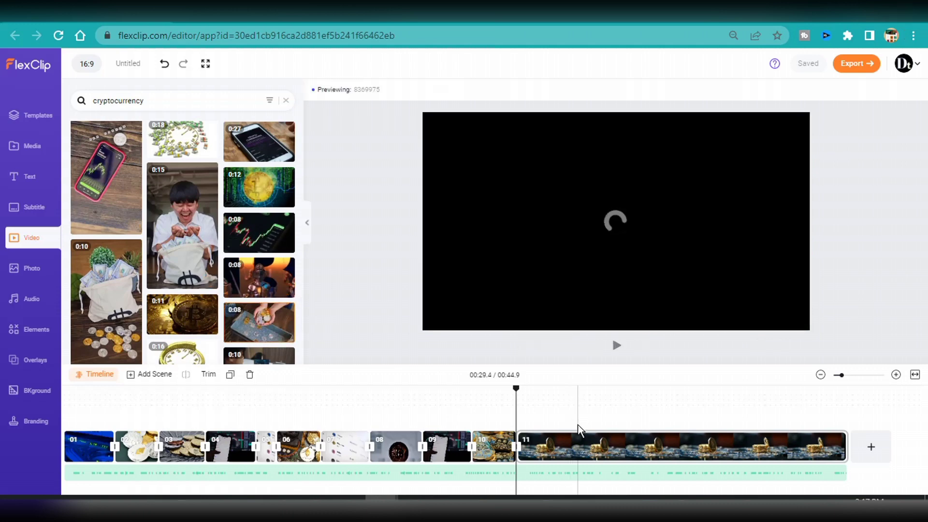
pyautogui.click(579, 426)
pyautogui.click(185, 374)
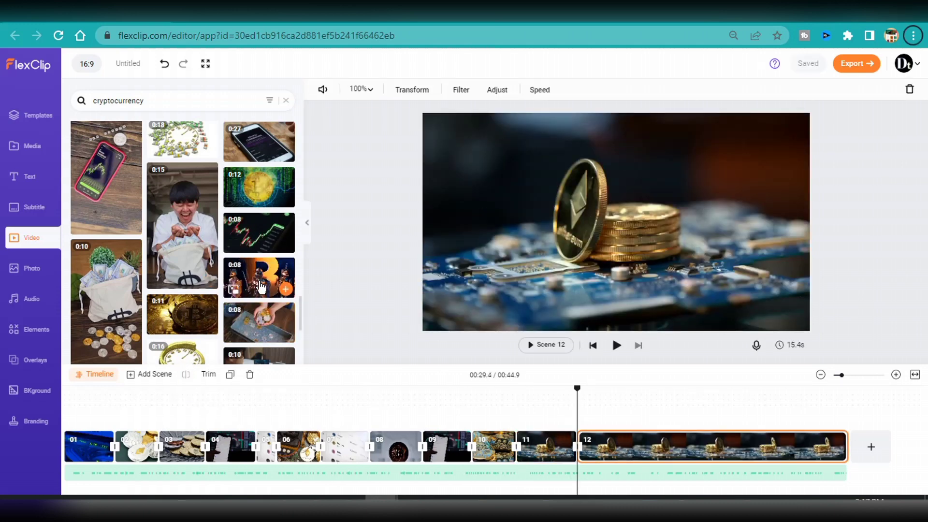
# Fill scene 12 with the 8-second orange-lit clip split at 00:33.0 and scene 13 with the 11-second gold bitcoin clip split at 00:36.2
pyautogui.moveTo(261, 286); pyautogui.dragTo(609, 440)
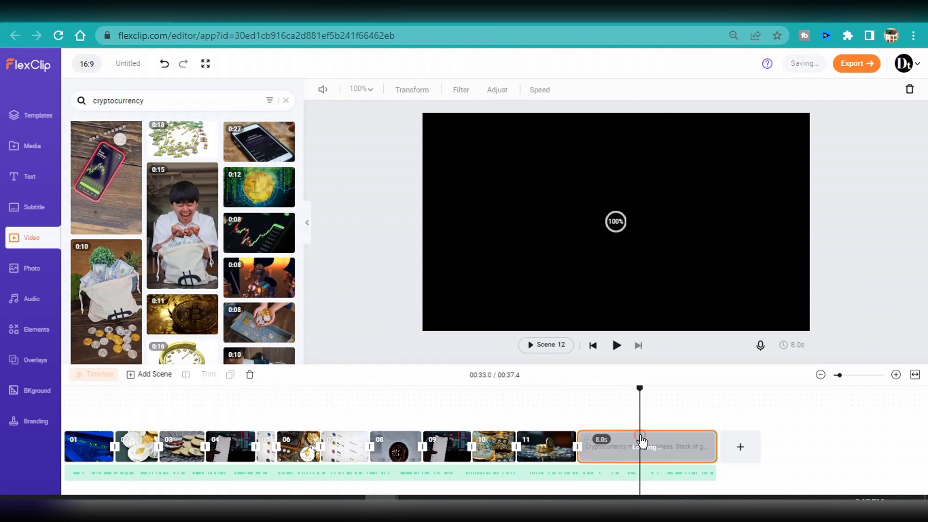
pyautogui.moveTo(192, 318); pyautogui.dragTo(686, 444)
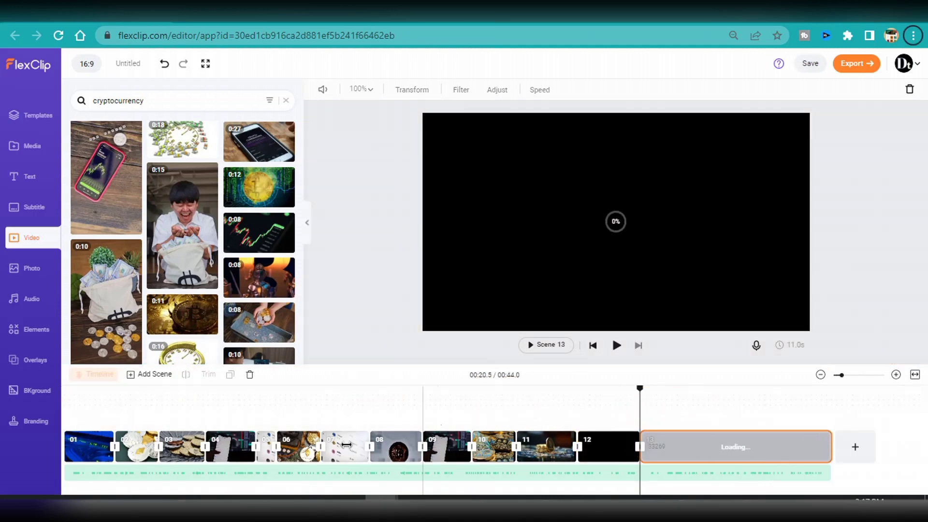
pyautogui.scroll(-4, 220, 344)
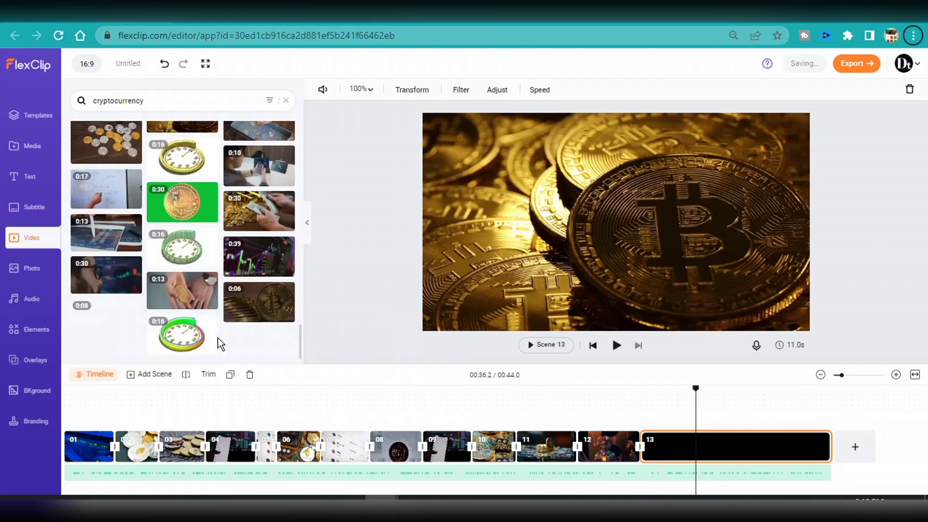
pyautogui.scroll(-10, 220, 344)
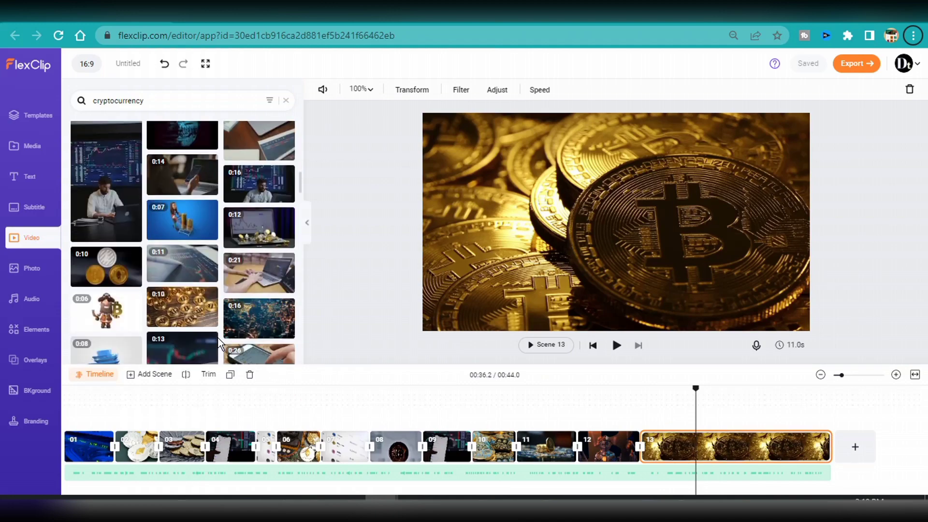
pyautogui.scroll(-8, 220, 344)
pyautogui.click(130, 264)
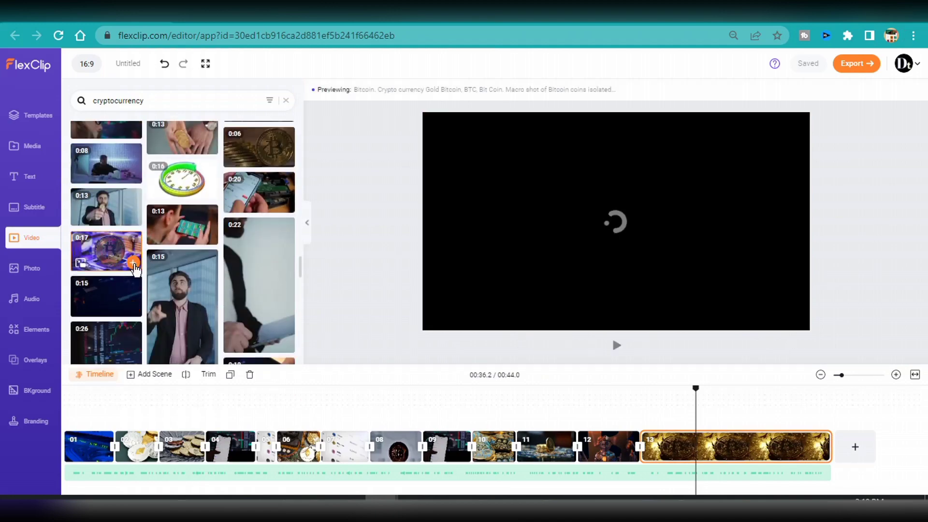
pyautogui.click(187, 376)
# Fill scene 14 with the 17-second purple rotating-bitcoin clip, split off a 13.4-second scene 15 and place the playhead at 00:44.1
pyautogui.moveTo(124, 264); pyautogui.dragTo(743, 449)
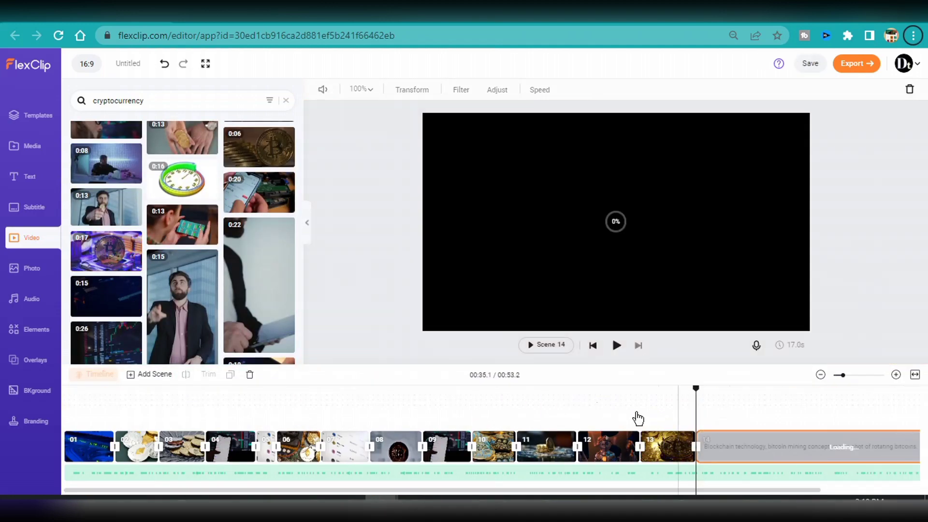
pyautogui.click(758, 434)
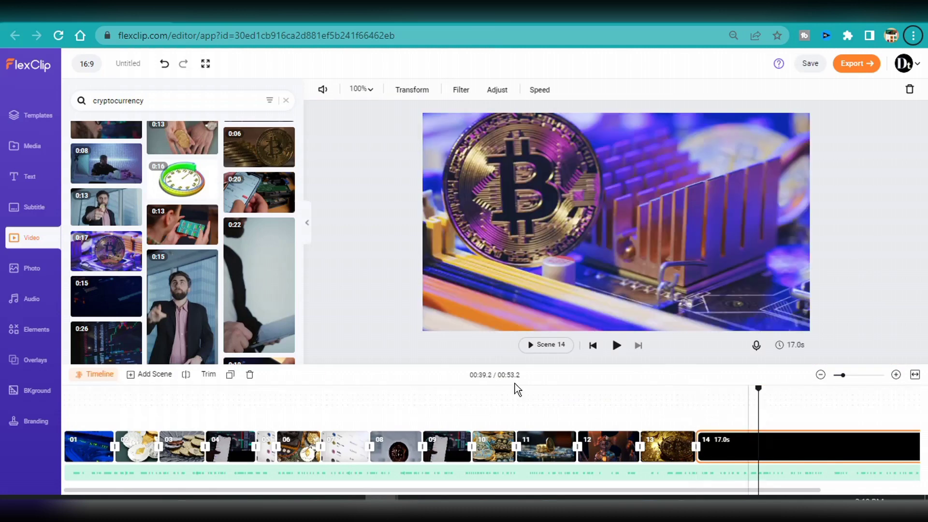
pyautogui.click(187, 375)
pyautogui.moveTo(781, 490); pyautogui.dragTo(883, 491)
pyautogui.click(717, 443)
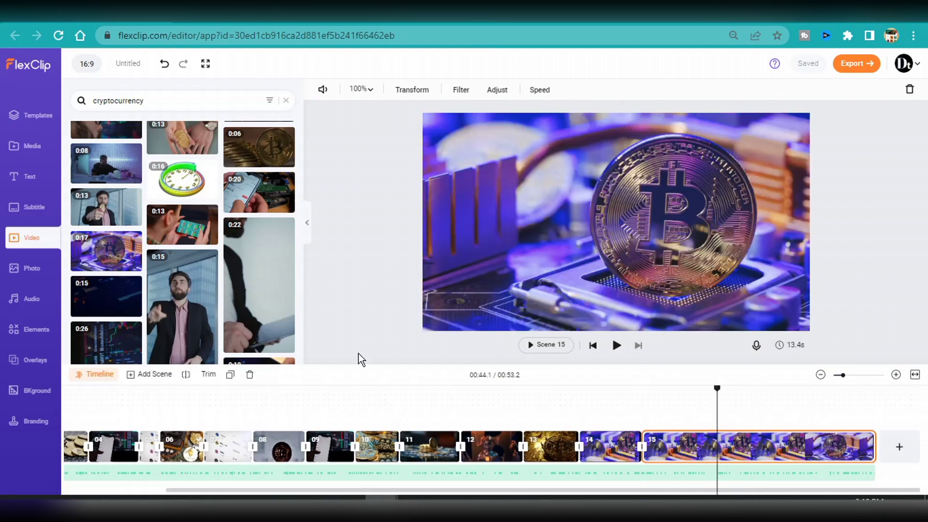
# Fill scene 15 with the 30-second clip of a glowing number board above a night skyline and split it at 00:43.7
pyautogui.scroll(-5, 169, 243)
pyautogui.scroll(-1, 168, 243)
pyautogui.moveTo(261, 232); pyautogui.dragTo(710, 438)
pyautogui.click(711, 438)
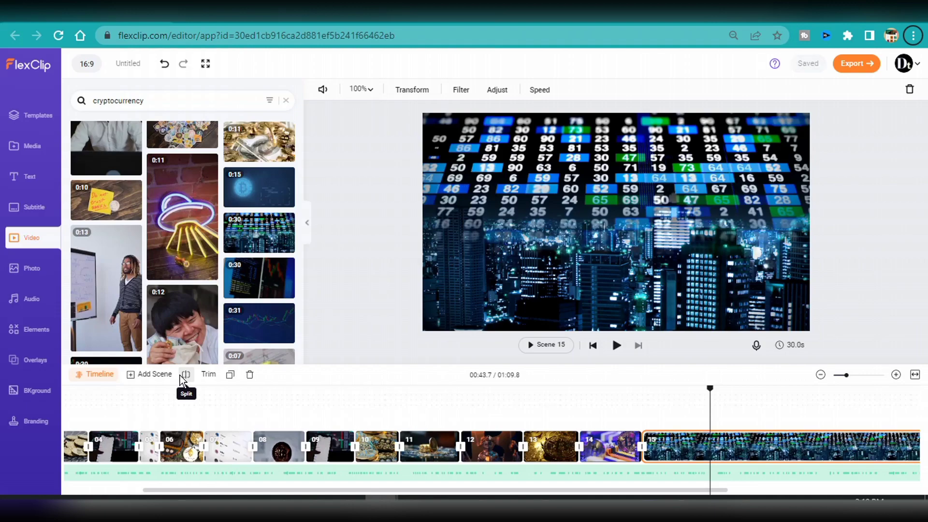
pyautogui.click(185, 379)
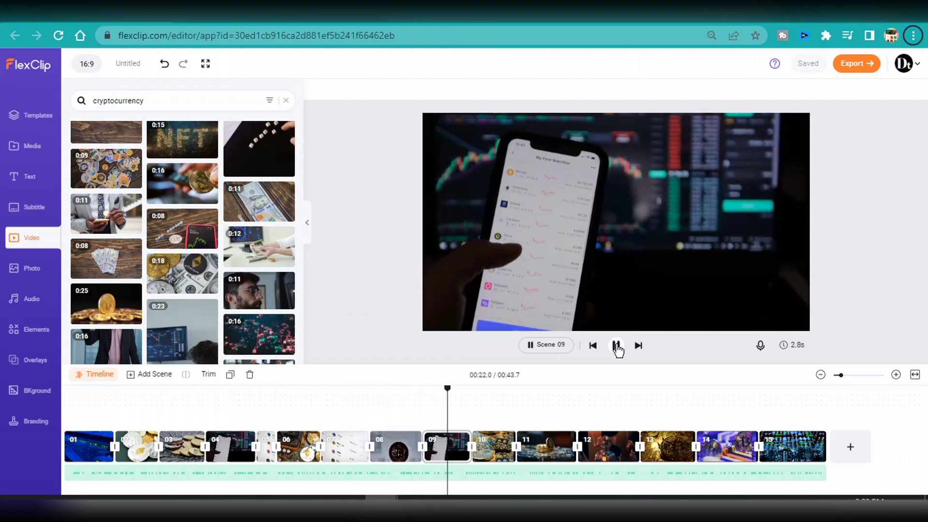
# Apply a Warp transition between scenes 8 and 9 and a Zoom transition between scenes 9 and 10
pyautogui.click(392, 447)
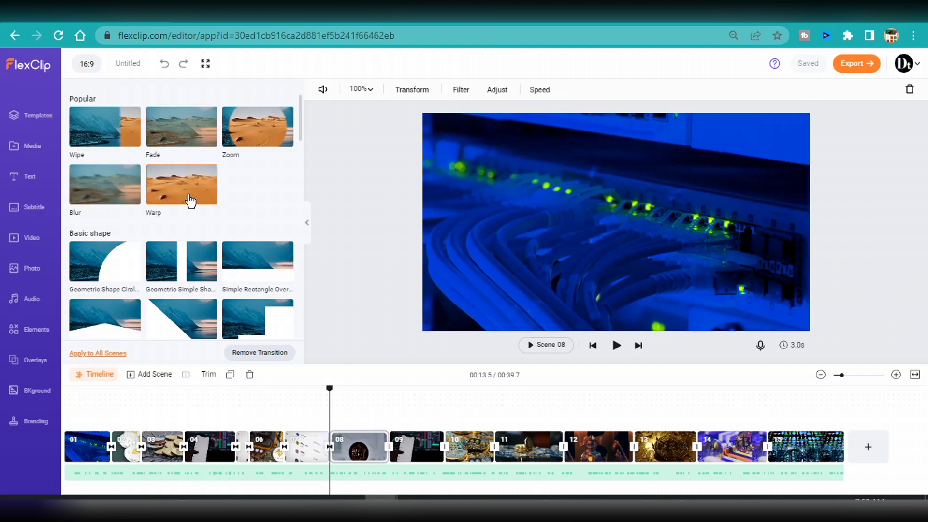
pyautogui.click(190, 200)
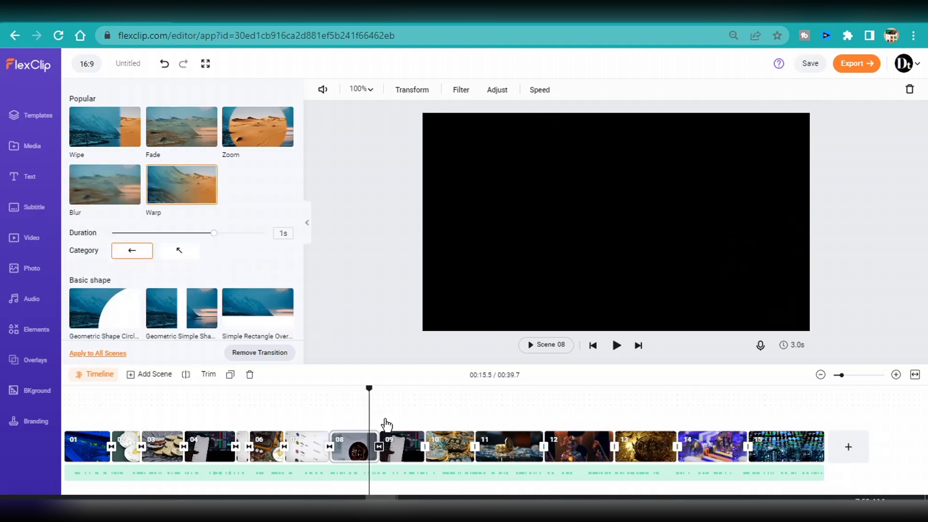
pyautogui.click(425, 449)
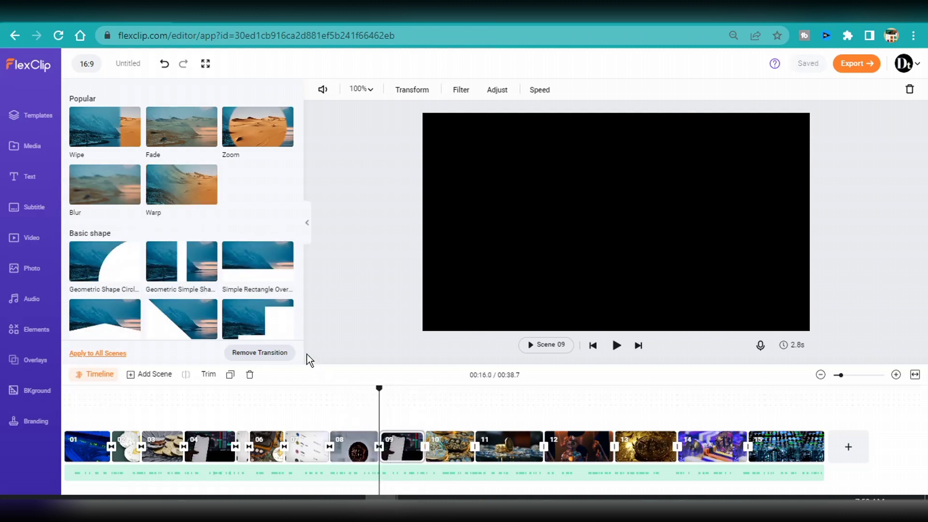
pyautogui.click(246, 126)
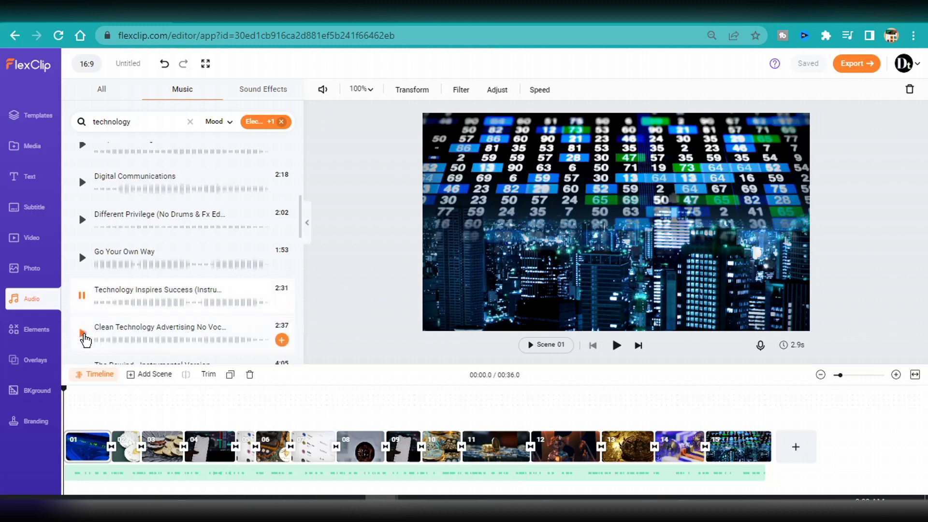
# Add the Clean Technology Advertising music track, and the Whoosh Swoosh To Hit Impact Pack sound effect at 00:02.1
pyautogui.click(83, 334)
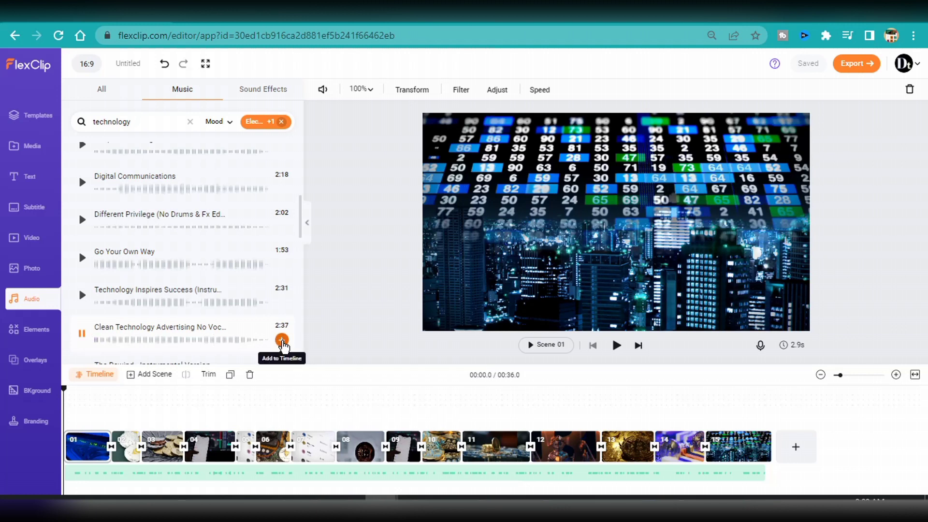
pyautogui.click(282, 341)
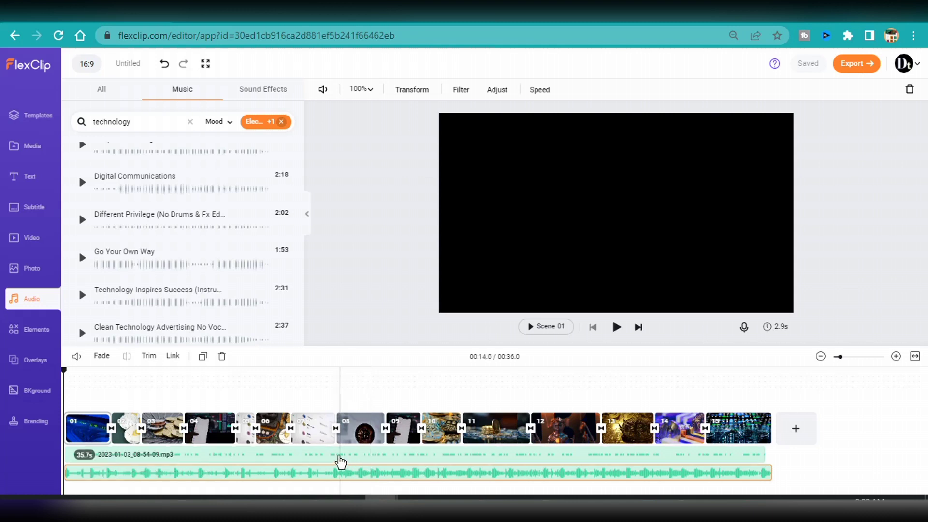
pyautogui.click(261, 92)
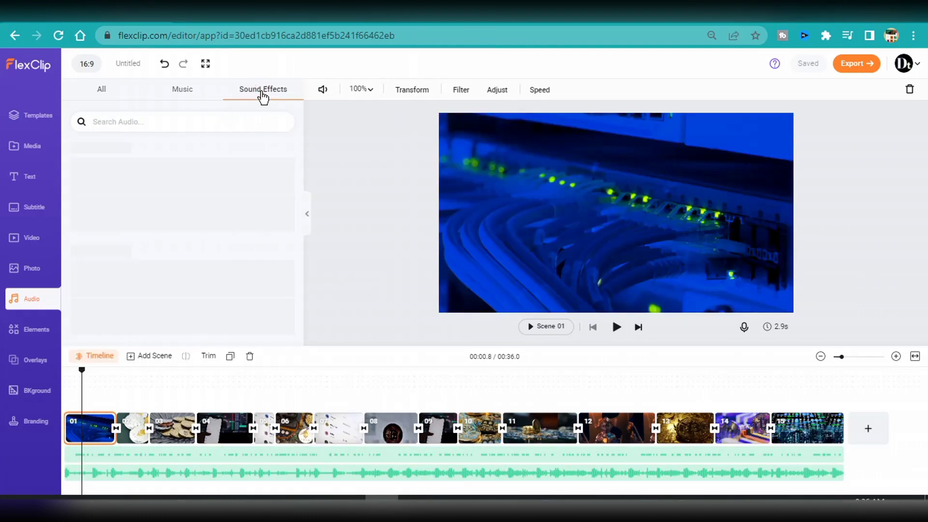
pyautogui.click(111, 381)
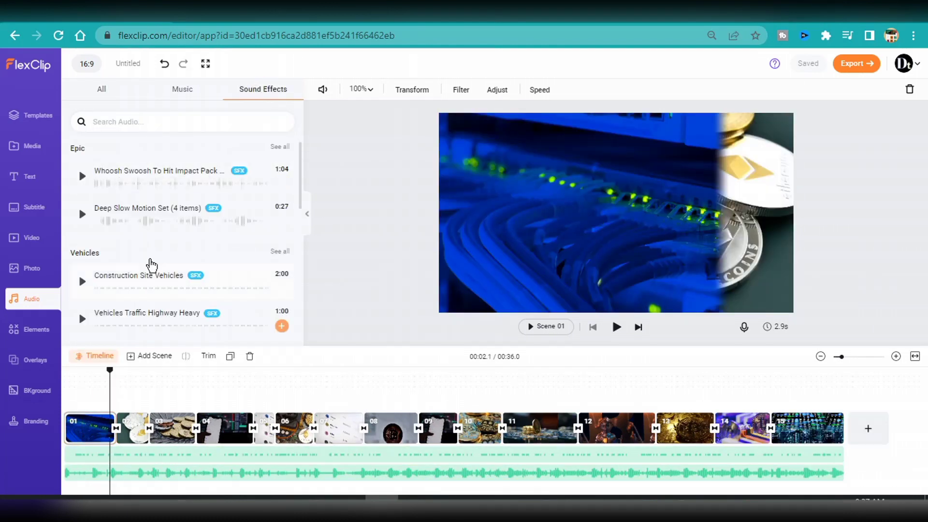
pyautogui.click(282, 183)
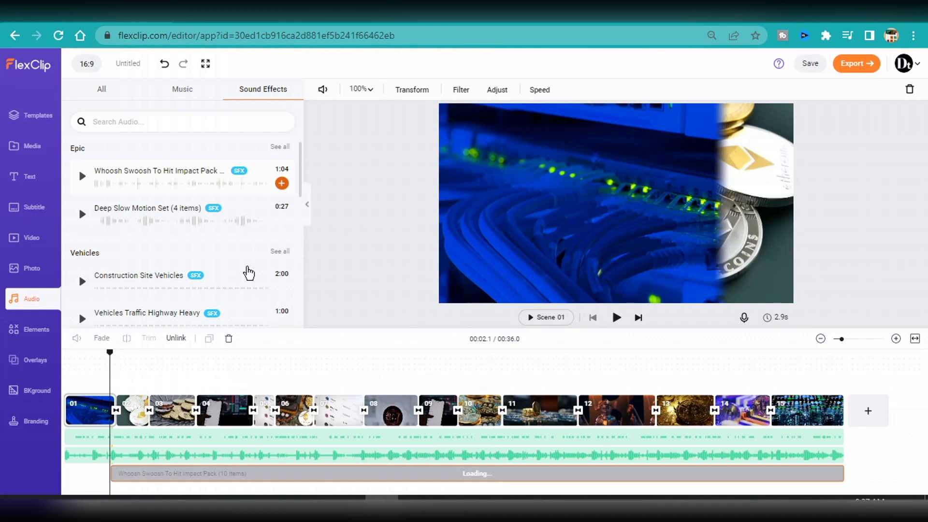
# Split the whoosh sound effect at 00:05.1, delete the remainder and shift the first part slightly earlier
pyautogui.click(110, 352)
pyautogui.moveTo(111, 357); pyautogui.dragTo(175, 368)
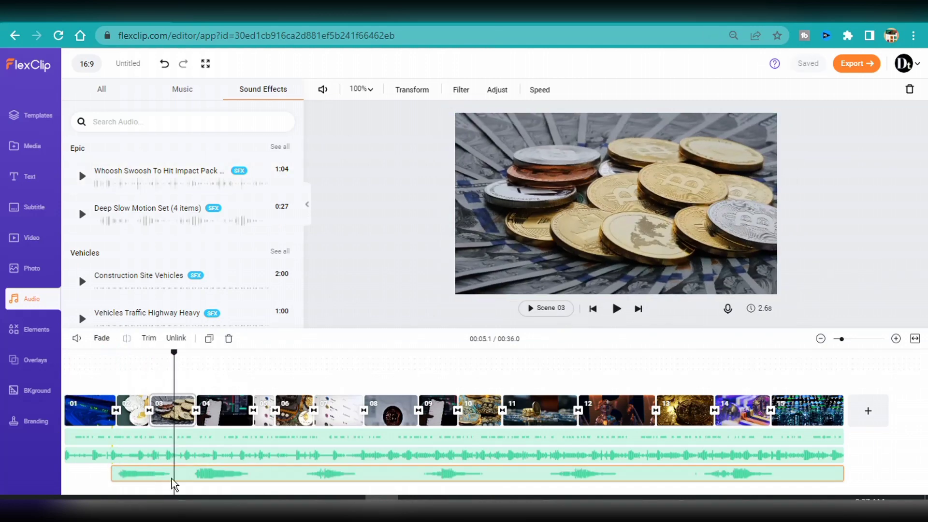
pyautogui.click(127, 338)
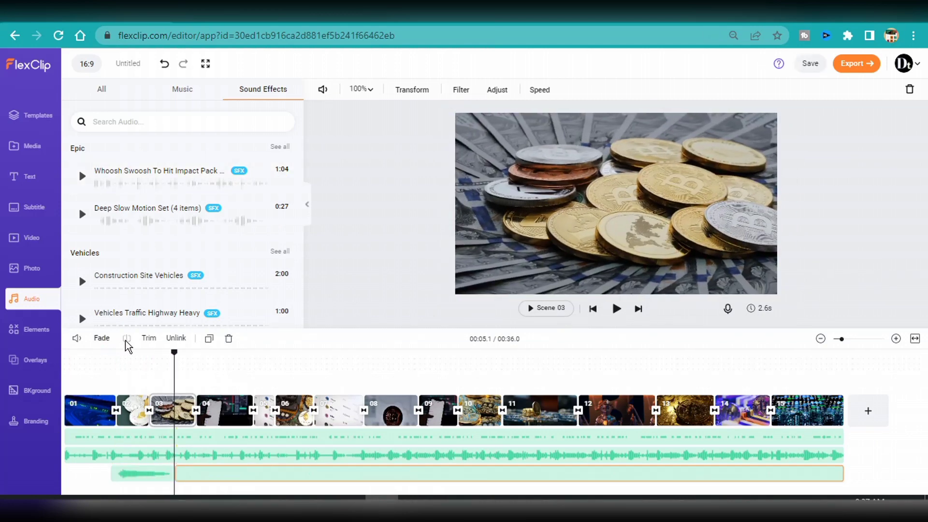
pyautogui.click(228, 338)
pyautogui.moveTo(137, 475); pyautogui.dragTo(127, 476)
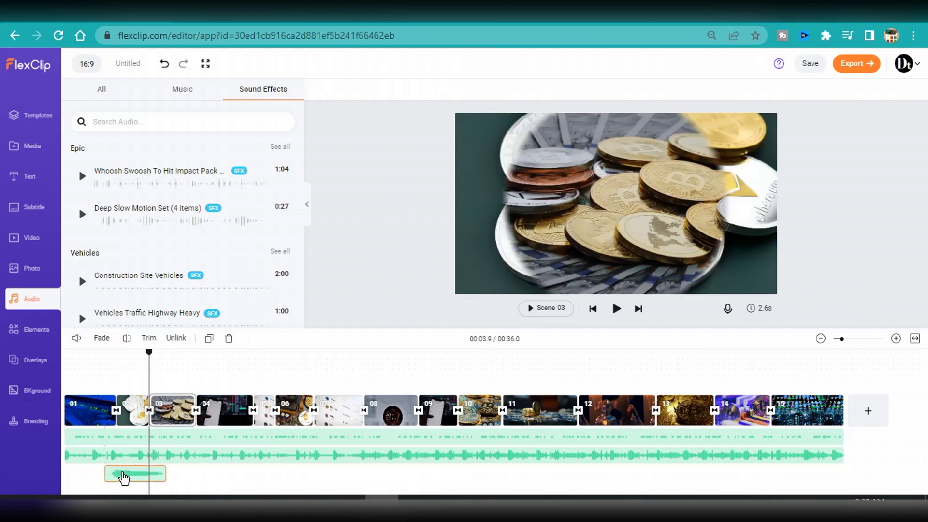
# Set the whoosh sound effect's volume to 8 and play the video from the start to check it
pyautogui.click(77, 338)
pyautogui.moveTo(180, 298); pyautogui.dragTo(86, 304)
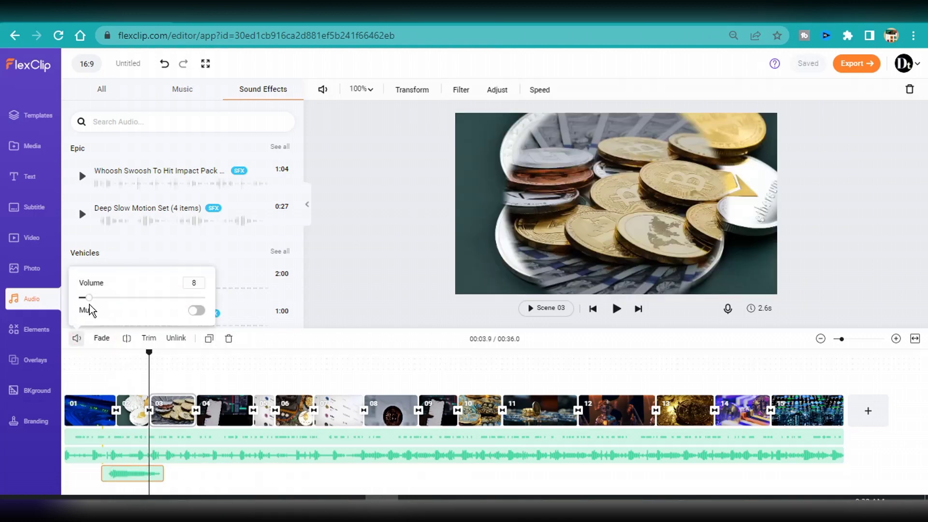
pyautogui.click(174, 377)
pyautogui.click(65, 374)
pyautogui.click(616, 308)
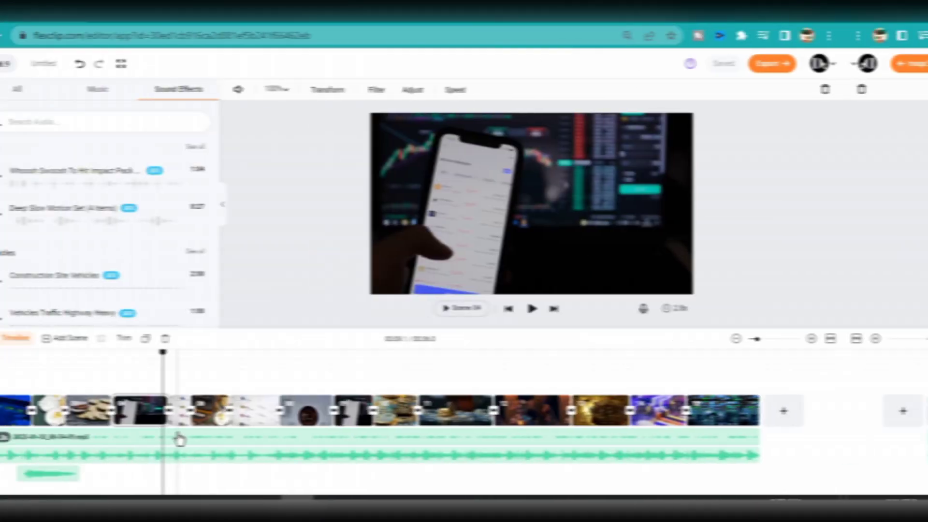
pyautogui.click(58, 474)
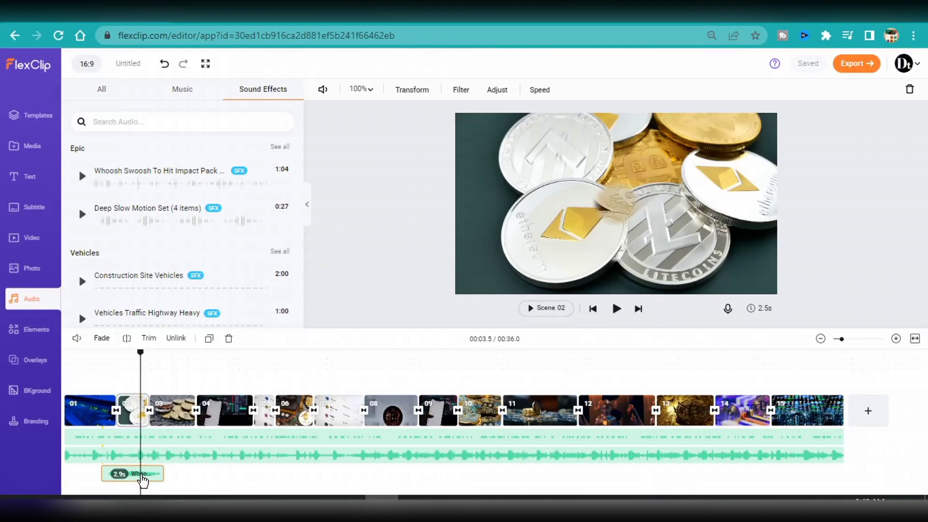
# Open the speed settings for scene 2's clip
pyautogui.click(540, 89)
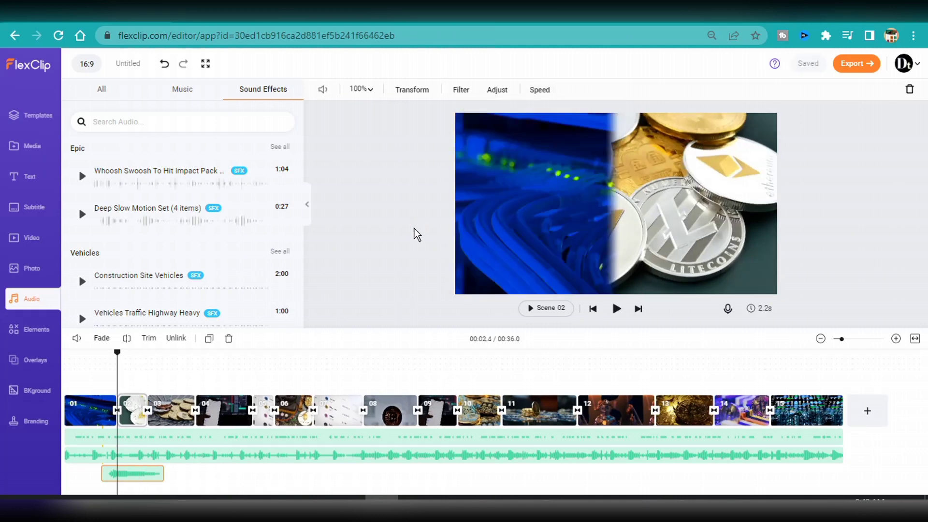
# Try the rotate-left, horizontal flip and vertical flip transformations on scene 3's clip and open its filters
pyautogui.click(167, 416)
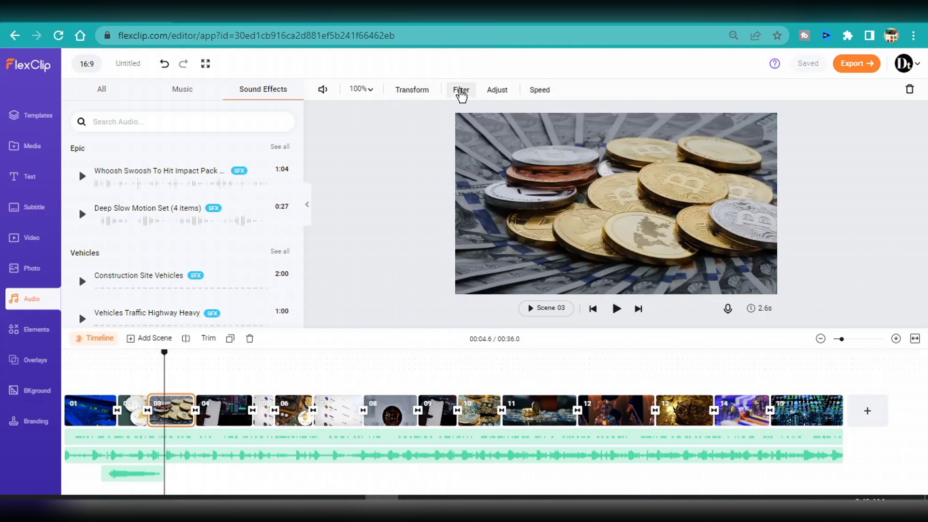
pyautogui.click(424, 93)
pyautogui.click(376, 127)
pyautogui.click(376, 126)
pyautogui.click(376, 126)
pyautogui.click(376, 126)
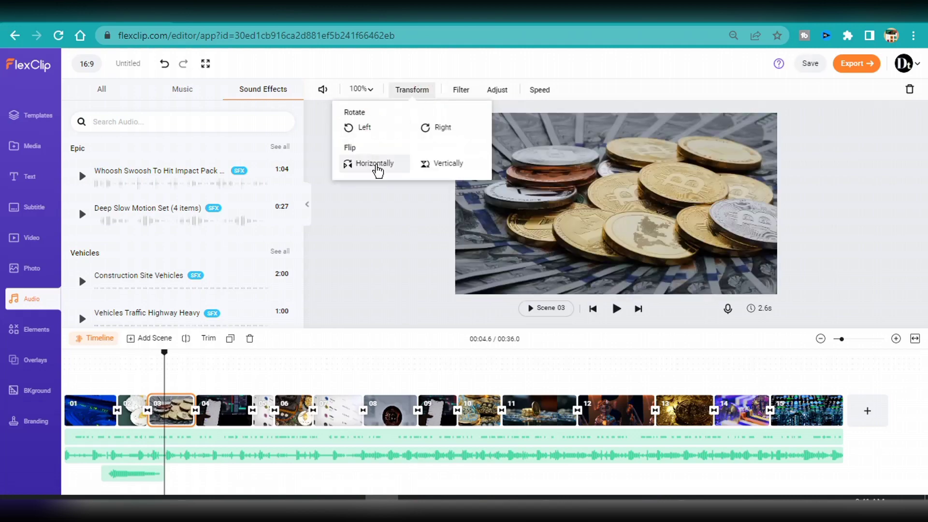
pyautogui.click(377, 167)
pyautogui.click(426, 165)
pyautogui.click(382, 167)
pyautogui.click(382, 166)
pyautogui.click(425, 166)
pyautogui.click(459, 93)
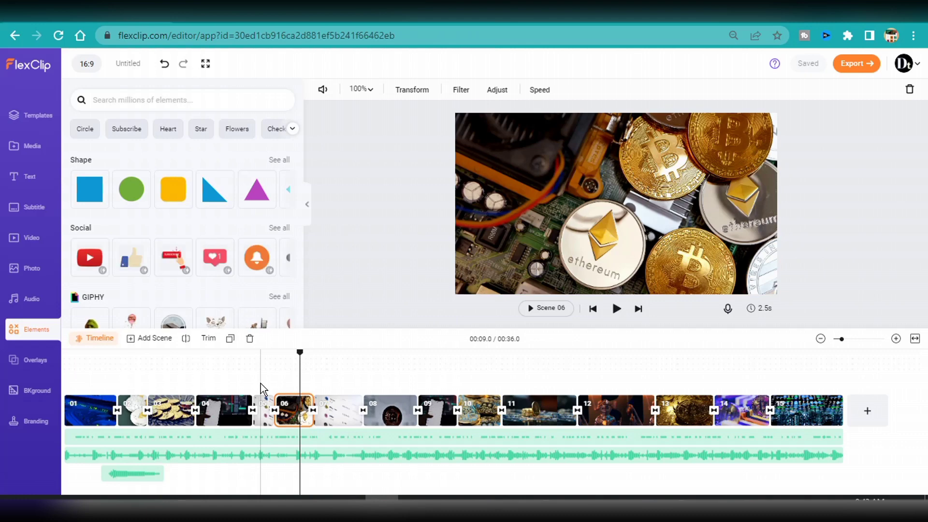
# Add the red Subscribe button element with the pointing hand to scene 15, place it near the frame's centre and enlarge it slightly
pyautogui.click(828, 393)
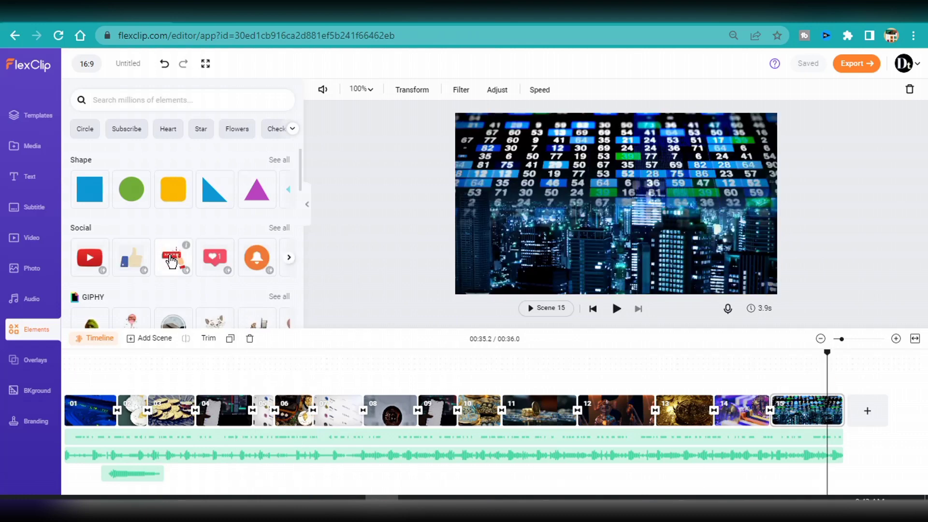
pyautogui.click(171, 261)
pyautogui.moveTo(656, 227); pyautogui.dragTo(584, 209)
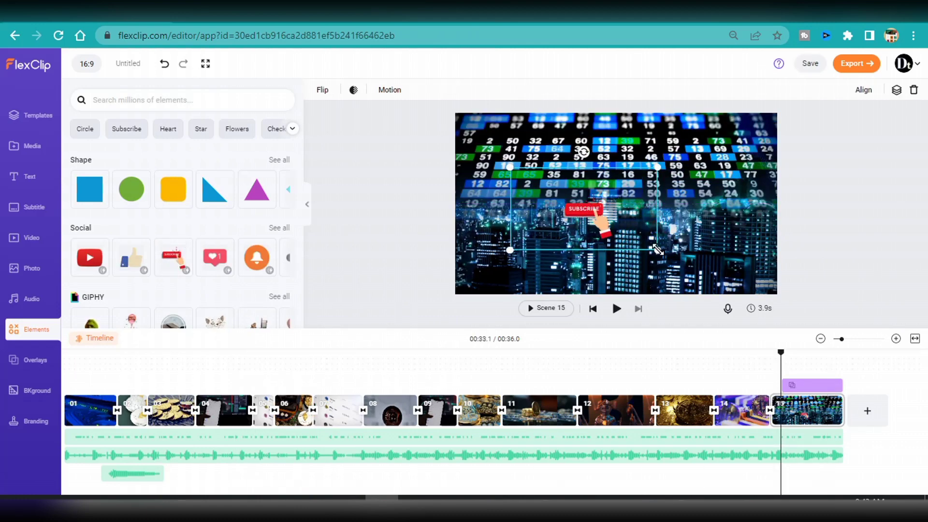
pyautogui.moveTo(656, 250); pyautogui.dragTo(690, 268)
pyautogui.moveTo(300, 181); pyautogui.dragTo(300, 296)
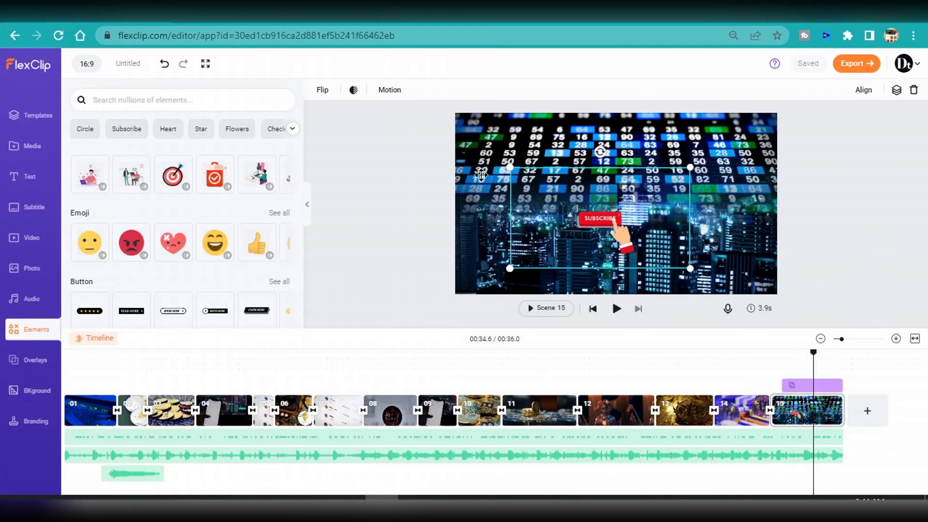
# Export the video in 1080p high quality
pyautogui.click(853, 63)
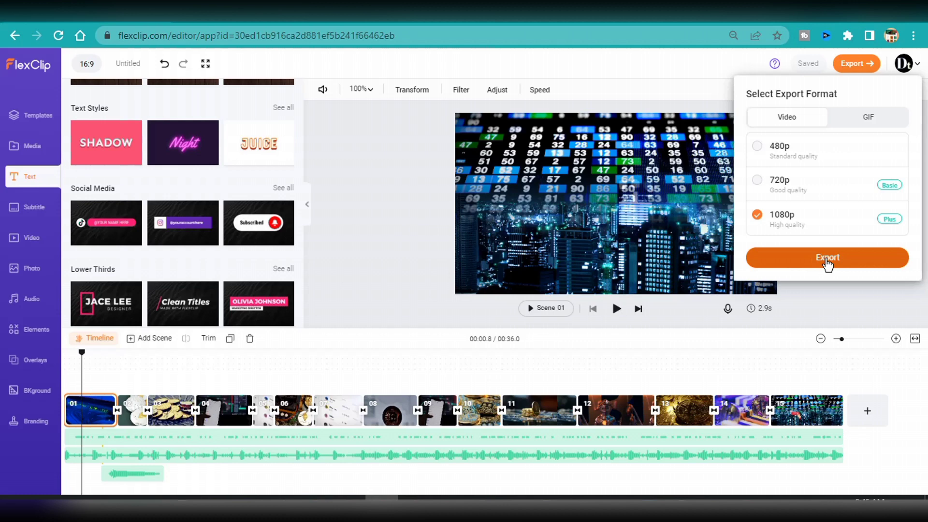
pyautogui.click(827, 261)
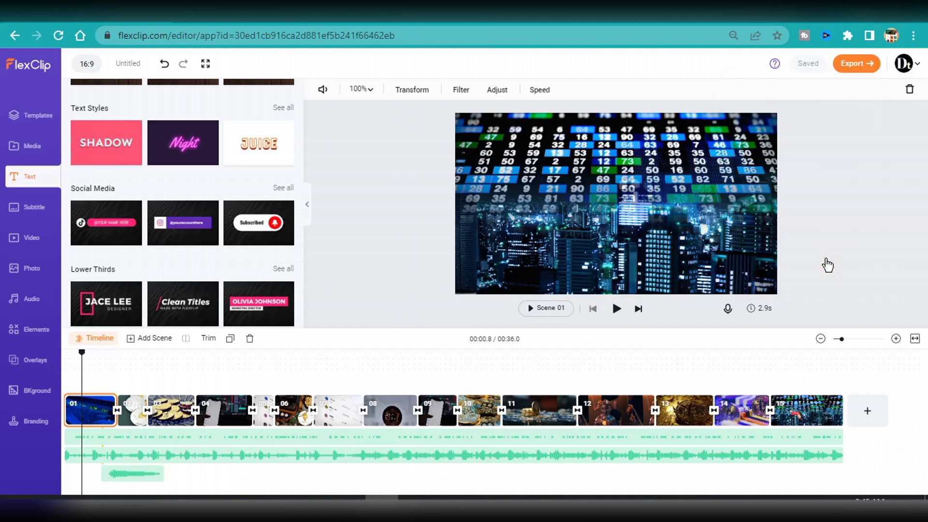